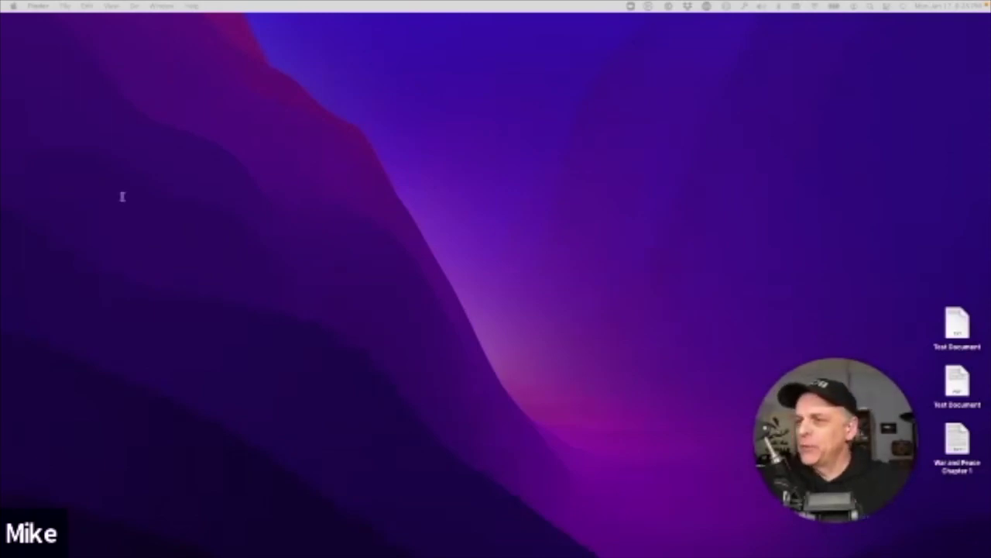
# Step: Open Photos and copy the photo of the black tumblers out of the library onto the desktop
pyautogui.moveTo(388, 550)
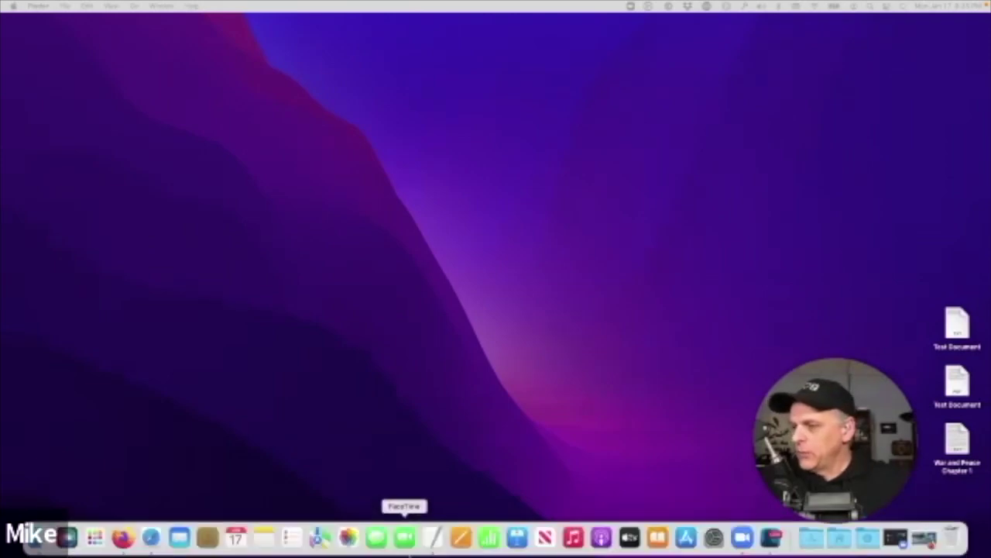
pyautogui.click(349, 538)
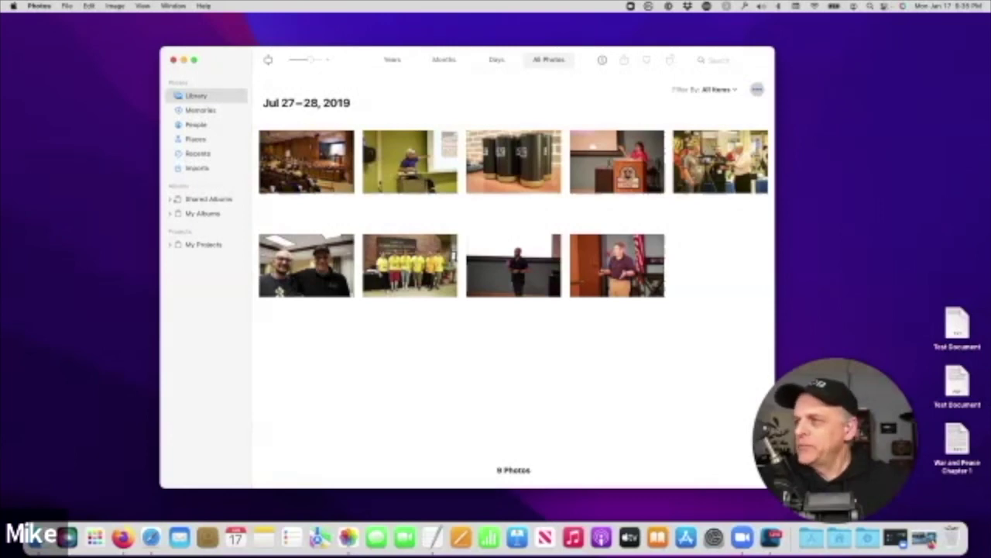
pyautogui.click(523, 166)
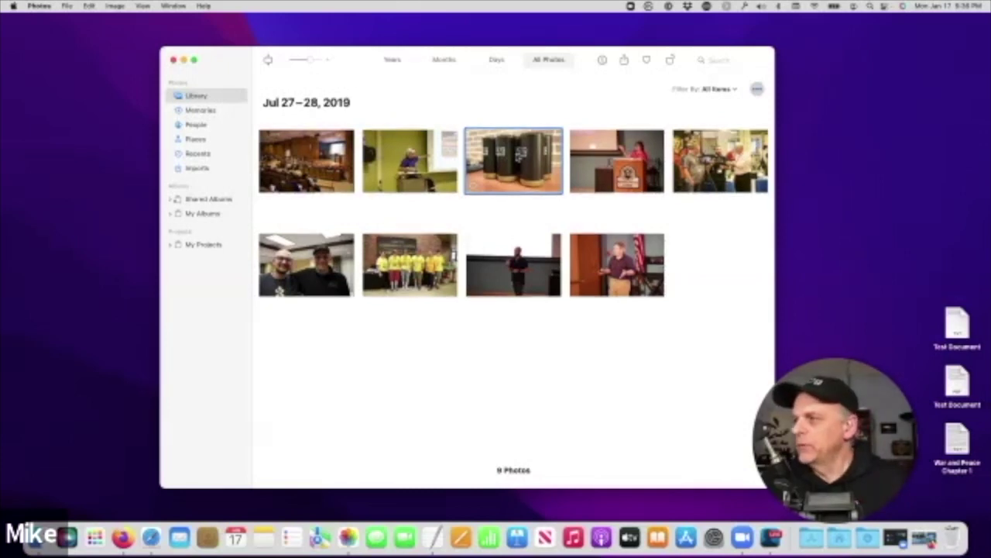
pyautogui.moveTo(511, 155); pyautogui.dragTo(840, 154)
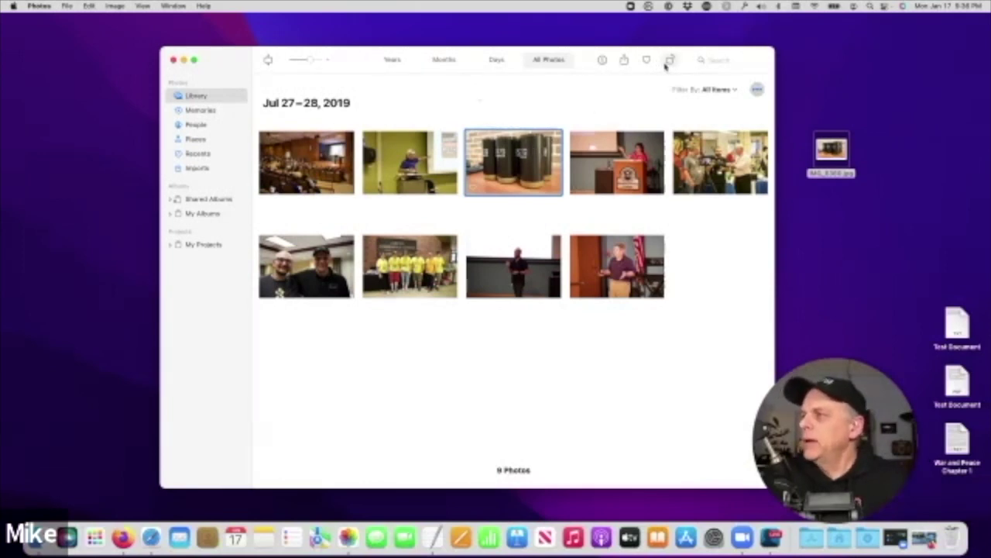
# Step: Move the exported tumbler image to the other side of the Photos window and show the library photo's info
pyautogui.click(601, 65)
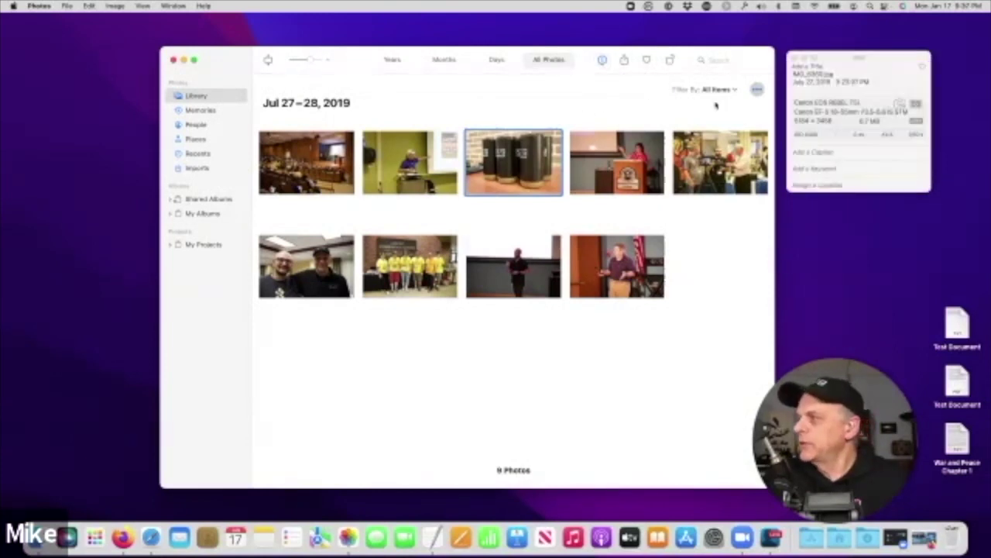
pyautogui.moveTo(874, 69); pyautogui.dragTo(77, 163)
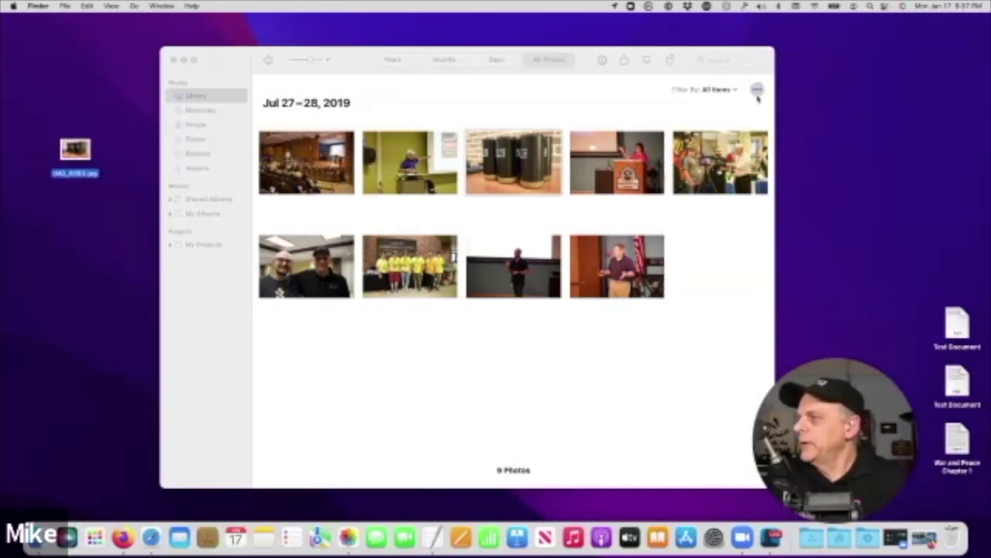
pyautogui.click(602, 104)
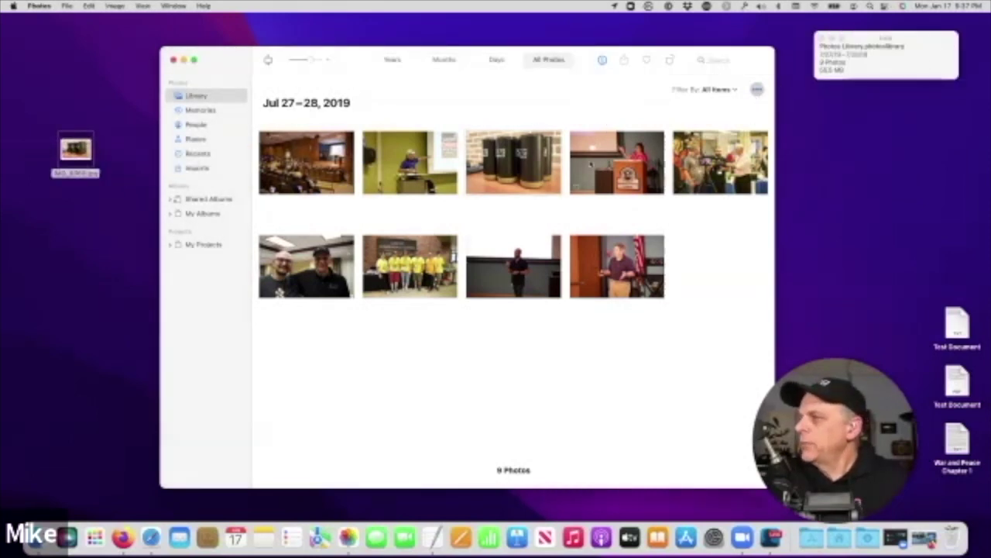
pyautogui.click(553, 161)
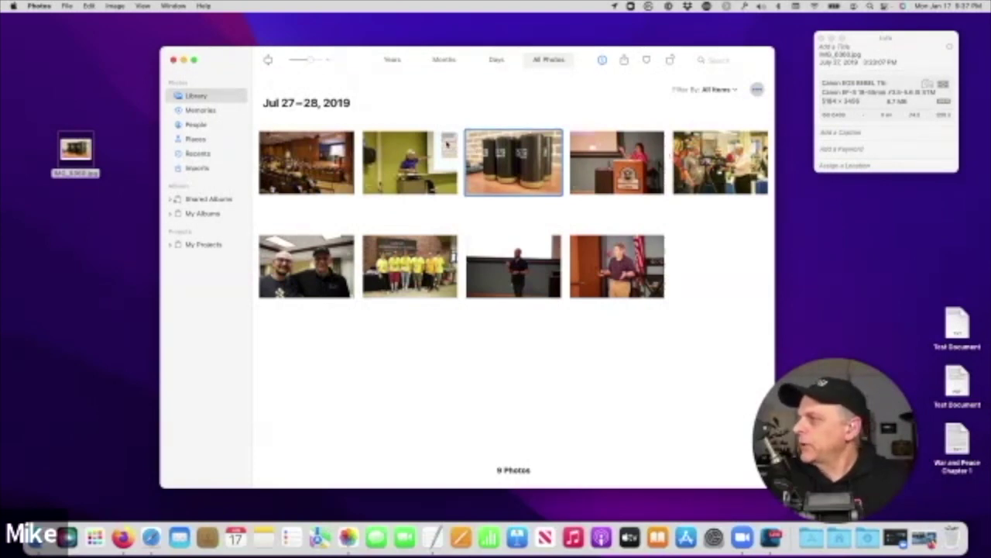
# Step: Examine the Finder file information of the exported tumbler image, including its creation and modification dates, and close it
pyautogui.rightClick(76, 151)
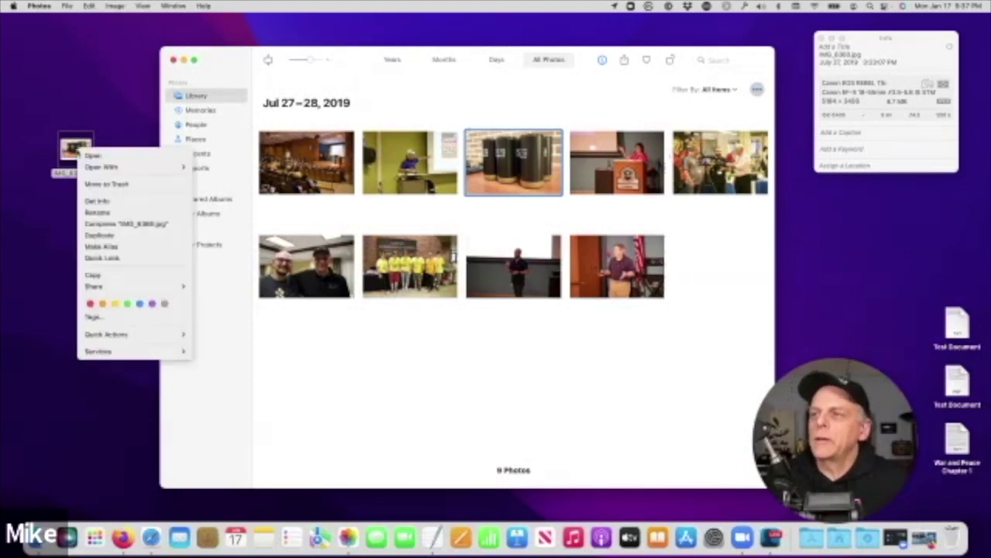
pyautogui.click(107, 202)
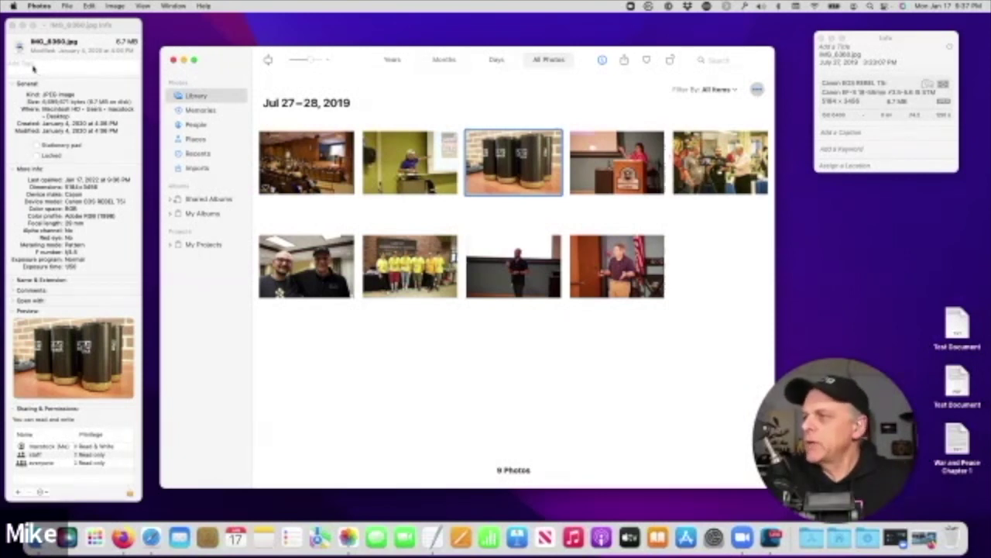
pyautogui.click(12, 27)
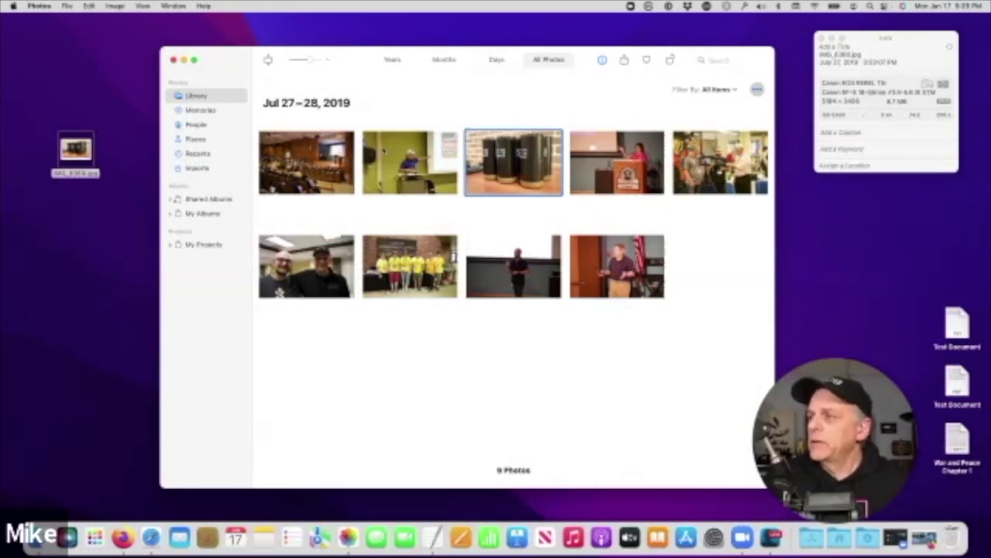
# Step: Look through the commands for the selected photo to find the option for exporting its unmodified original
pyautogui.click(67, 6)
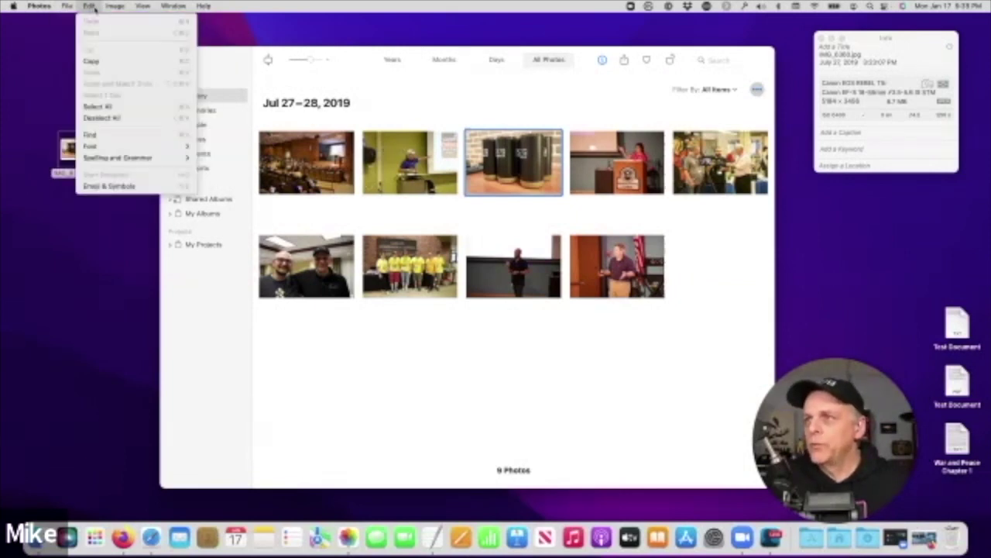
pyautogui.moveTo(115, 7)
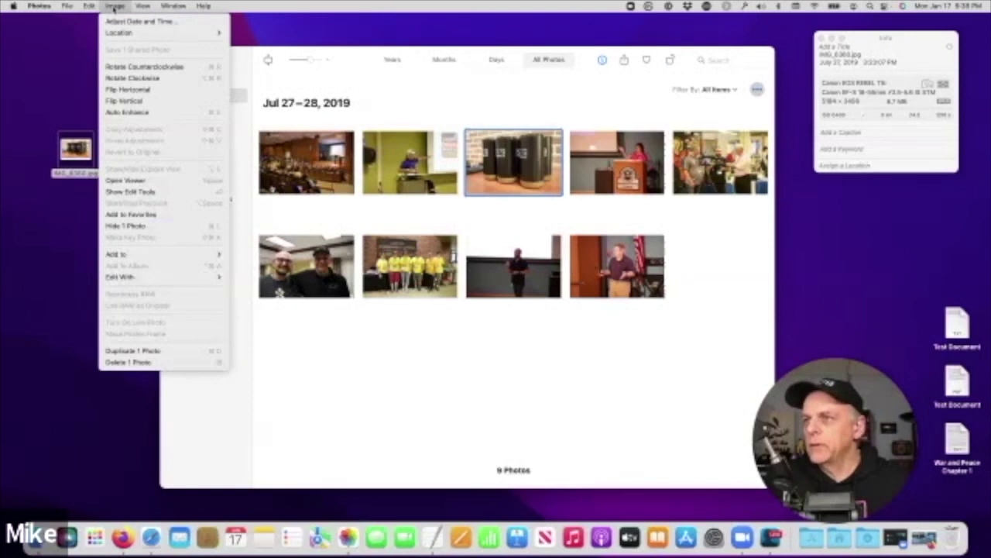
pyautogui.moveTo(174, 7)
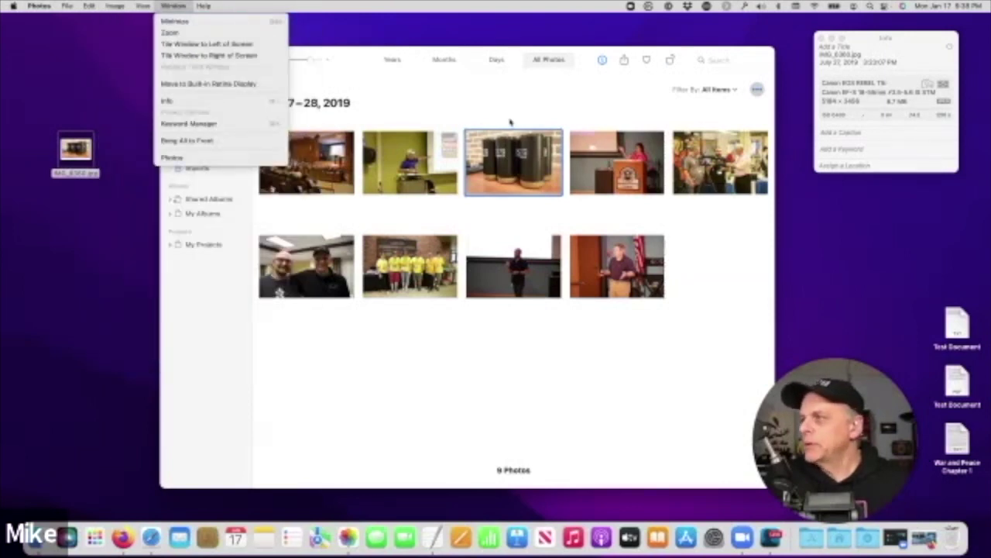
pyautogui.click(513, 124)
pyautogui.rightClick(514, 144)
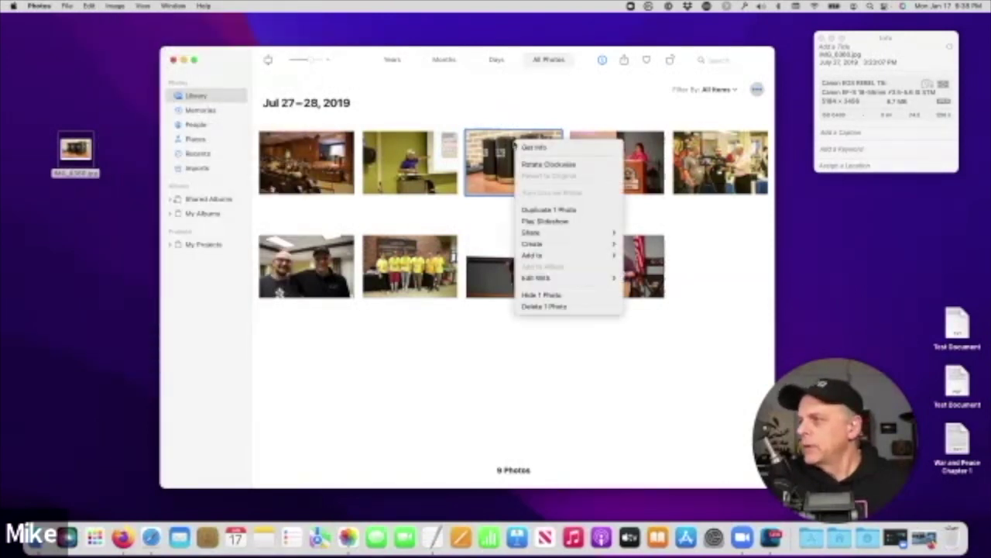
pyautogui.click(70, 8)
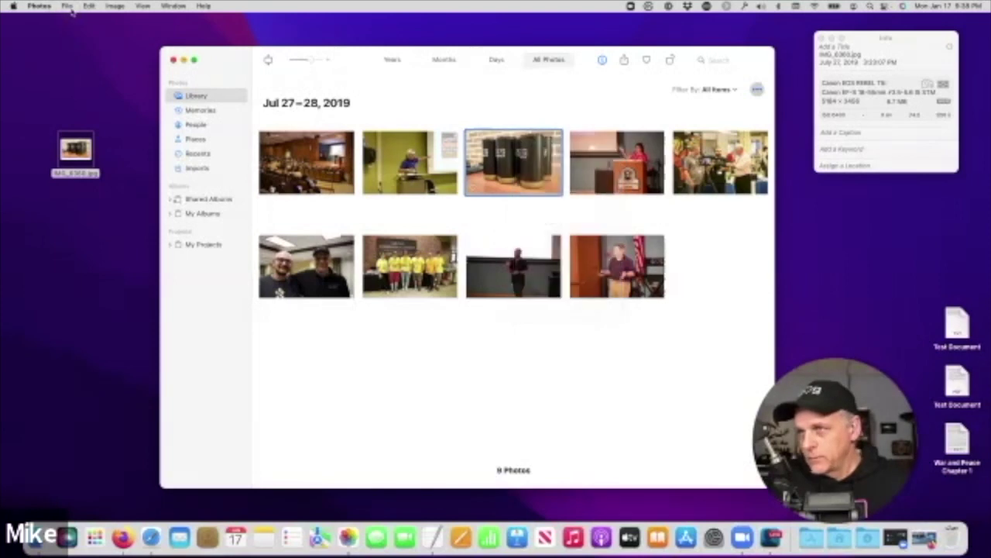
pyautogui.click(69, 6)
pyautogui.moveTo(129, 86)
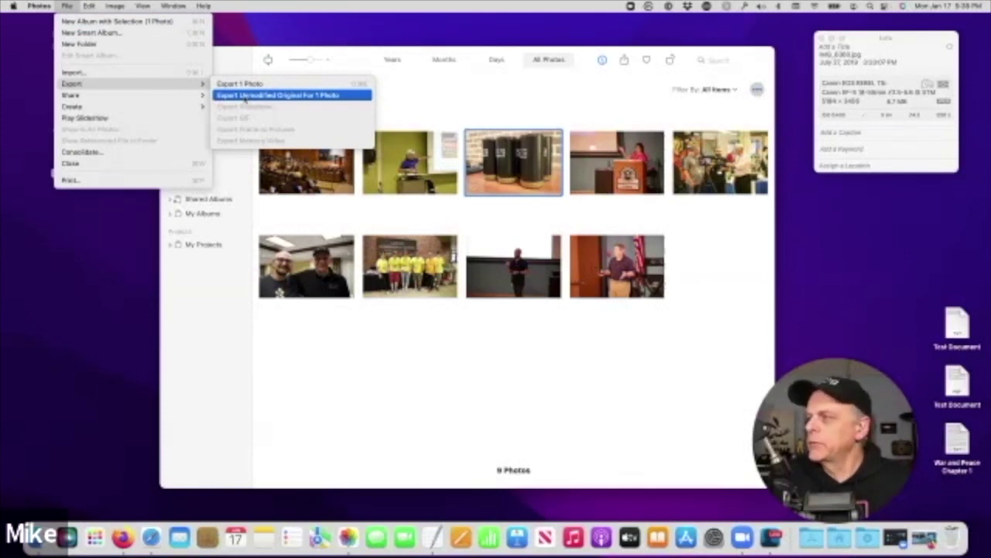
pyautogui.click(291, 50)
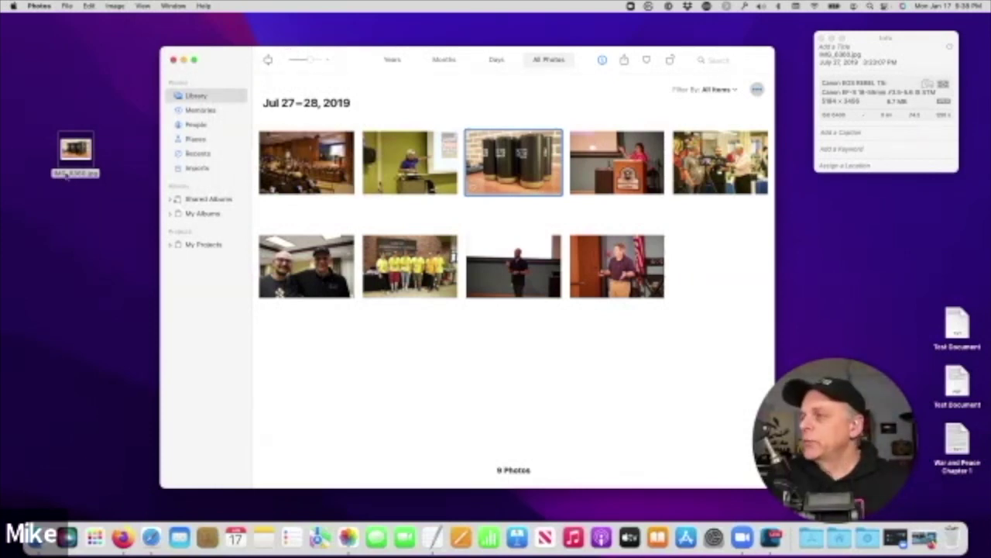
# Step: Minimize the Photos window and close its Info window to clear the desktop
pyautogui.click(184, 60)
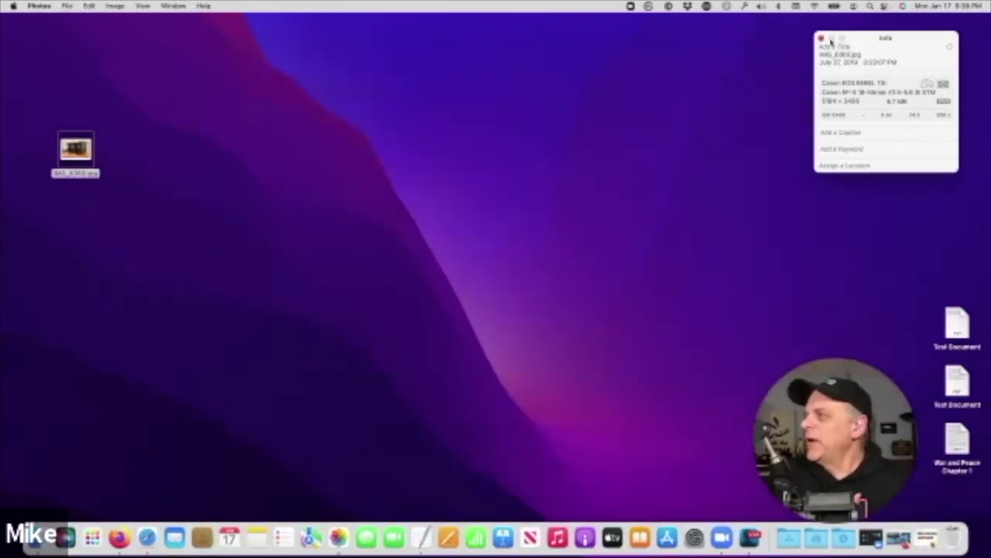
pyautogui.click(823, 38)
pyautogui.click(531, 169)
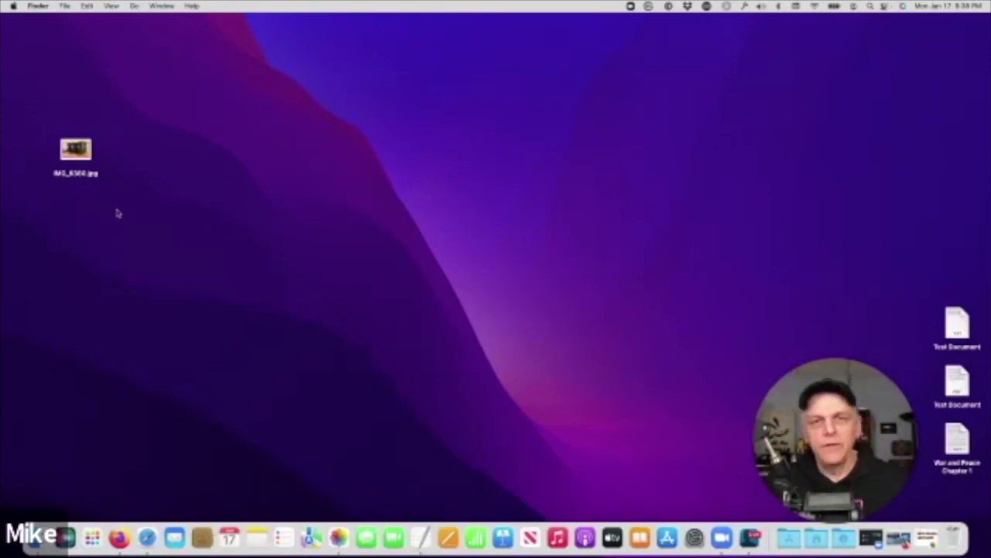
# Step: Open the Test Document PDF from the desktop in Preview, bring its window fully into view and look over the page
pyautogui.click(952, 381)
pyautogui.doubleClick(952, 381)
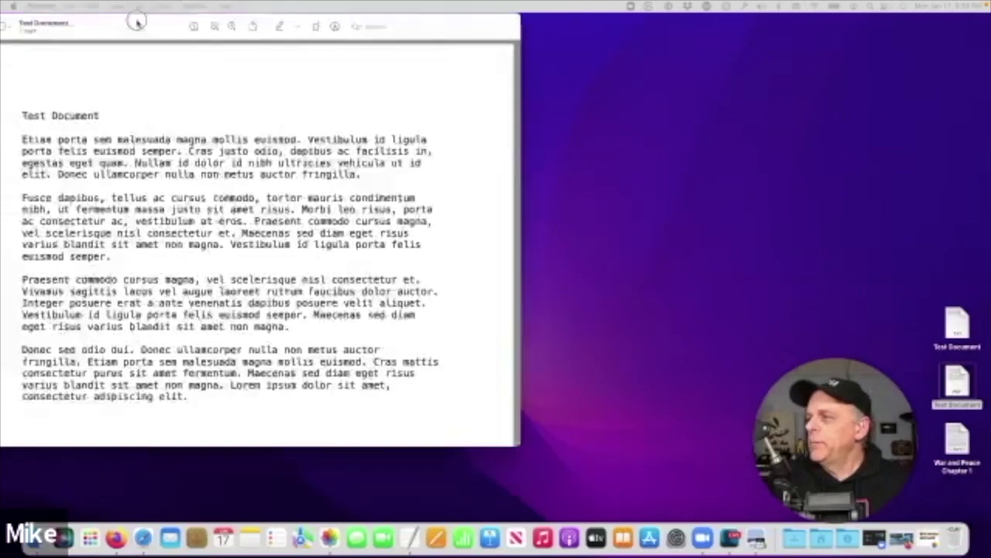
pyautogui.moveTo(137, 18); pyautogui.dragTo(409, 43)
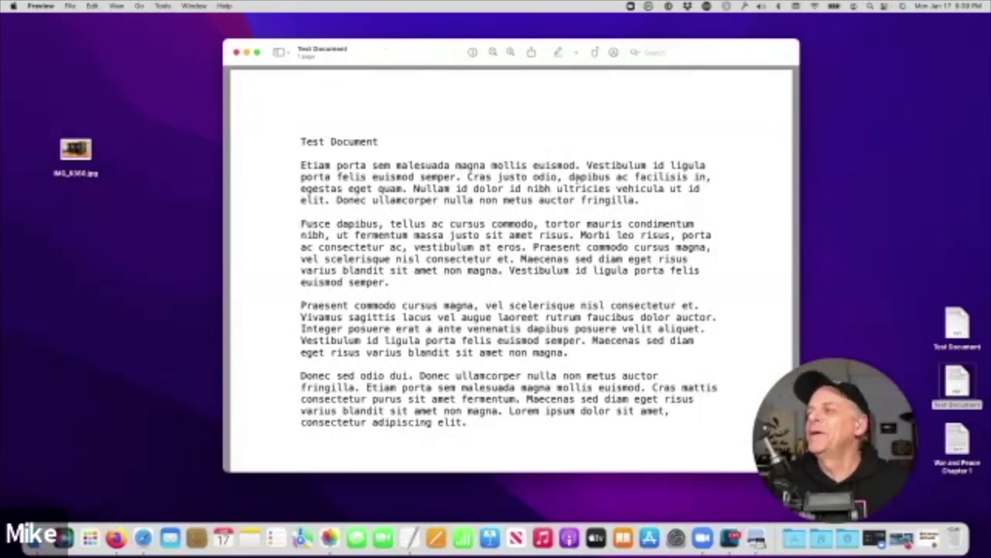
pyautogui.scroll(-2, 577, 180)
pyautogui.scroll(-5, 576, 179)
pyautogui.scroll(5, 576, 179)
pyautogui.scroll(-1, 575, 180)
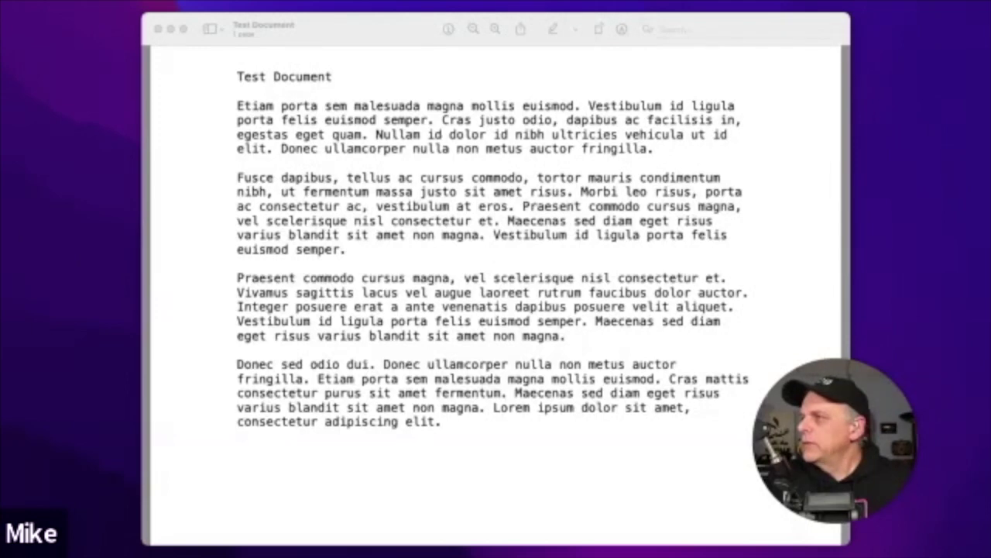
# Step: Show the Markup tools for the PDF and look through the border colour and text style options
pyautogui.click(620, 31)
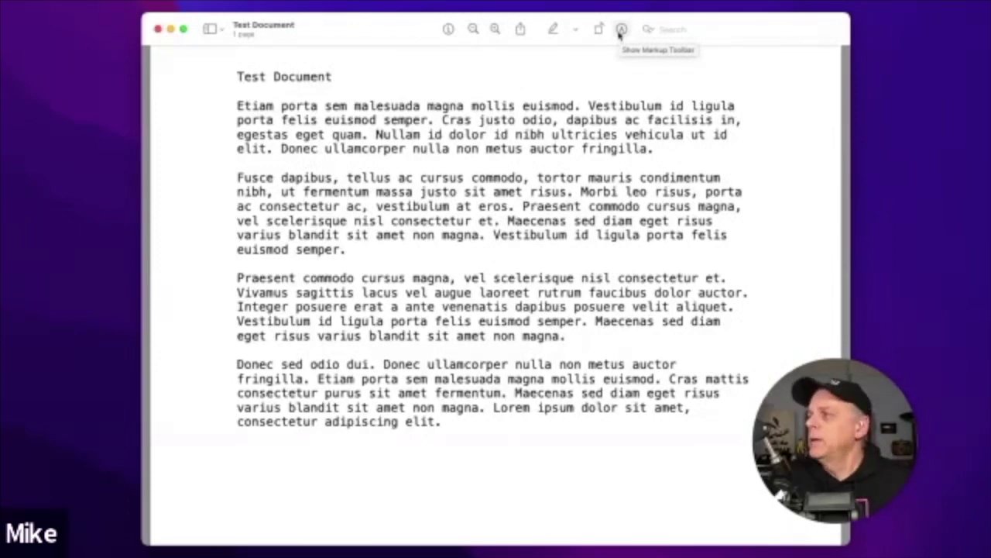
pyautogui.click(620, 31)
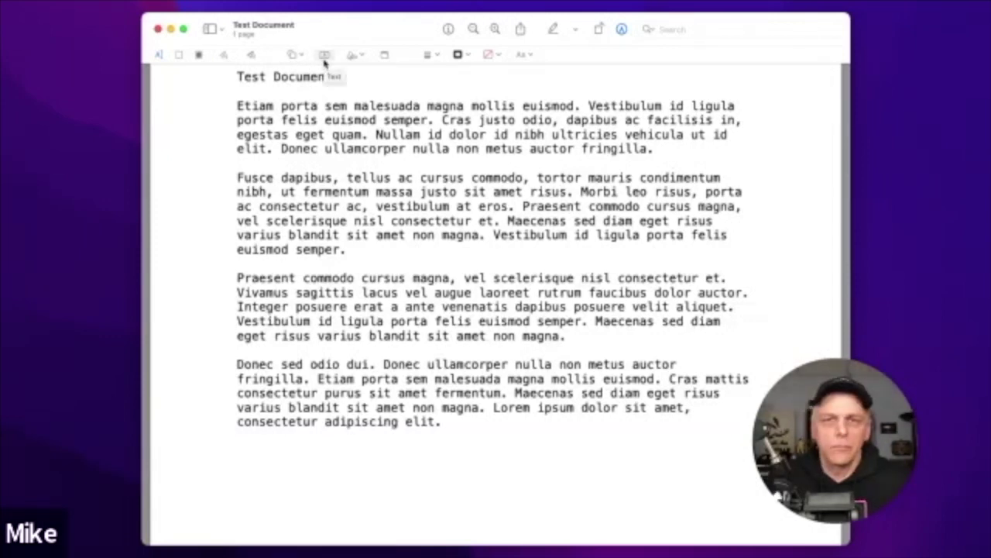
pyautogui.click(457, 55)
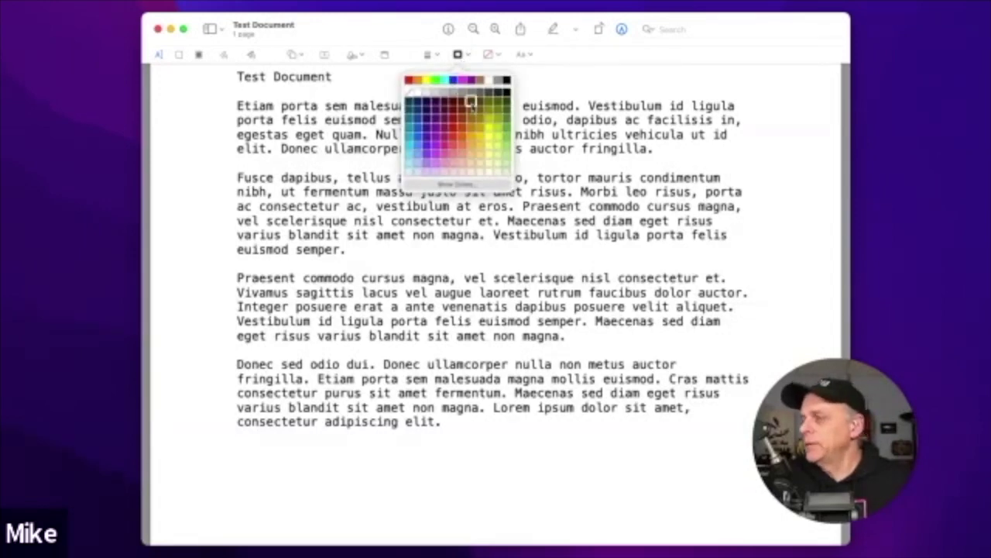
pyautogui.click(527, 58)
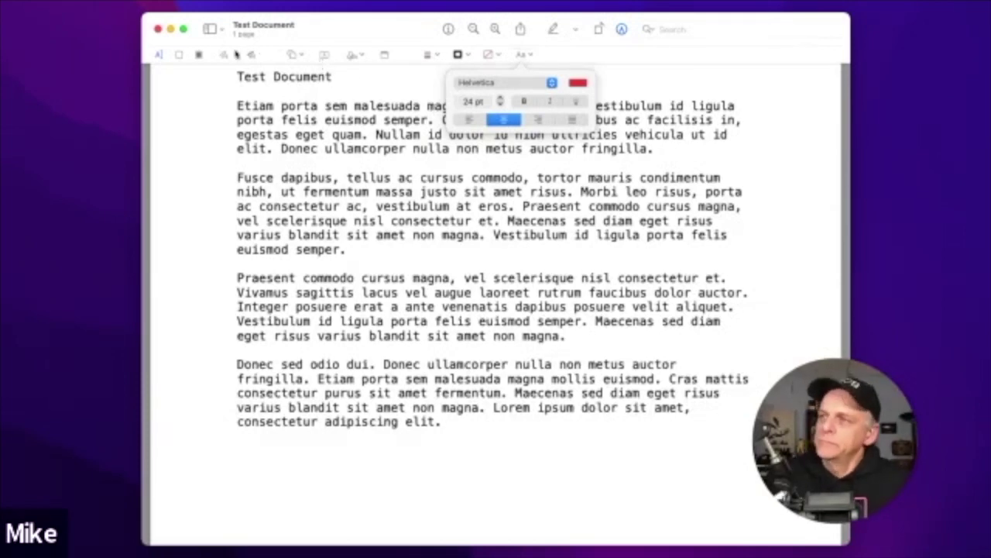
pyautogui.click(358, 36)
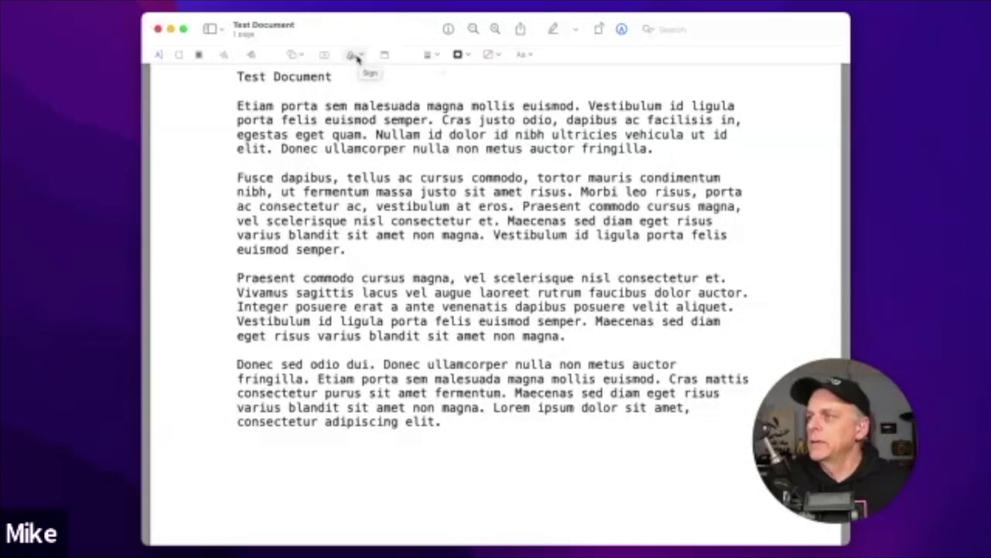
# Step: Create a new signature by capturing one written on white paper with the camera, leaving its description as None
pyautogui.click(353, 56)
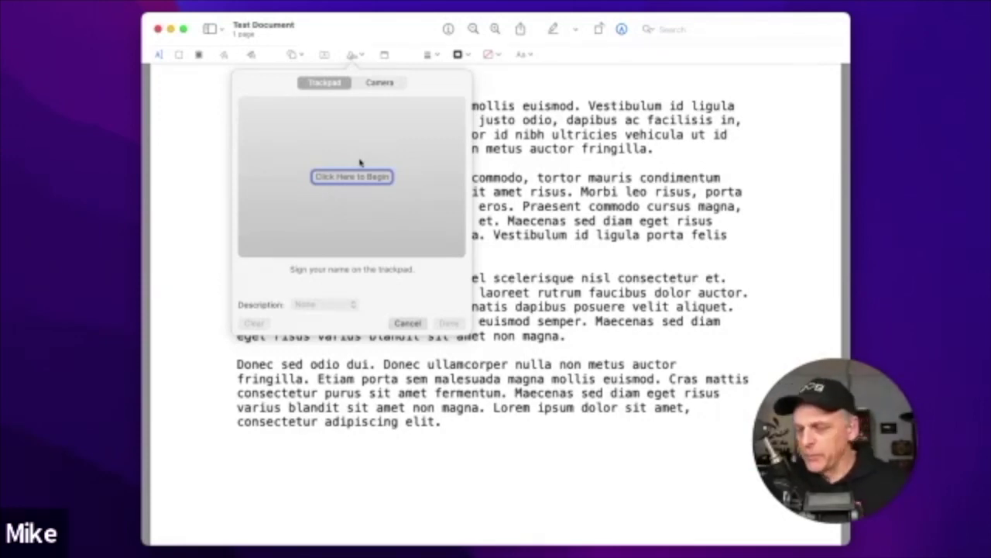
pyautogui.click(380, 84)
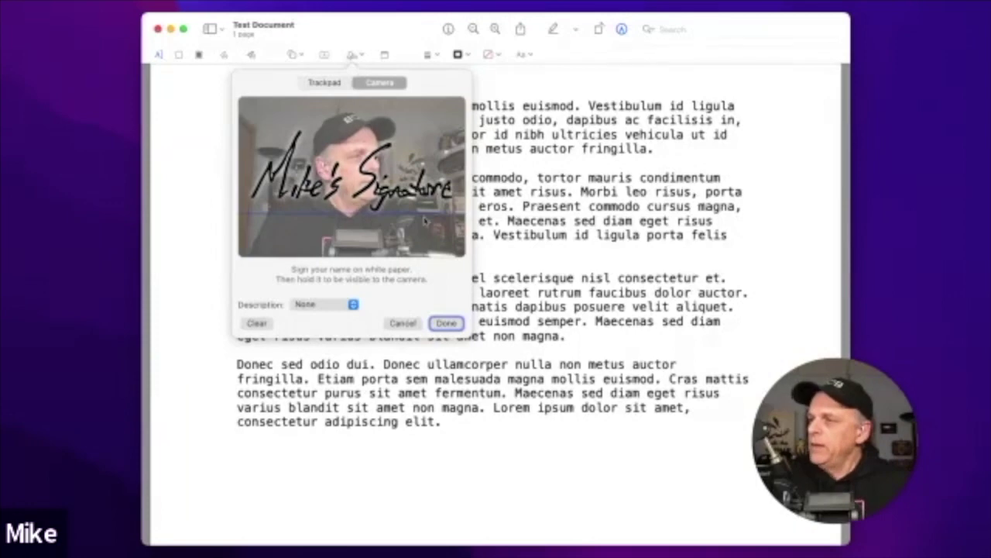
pyautogui.click(455, 325)
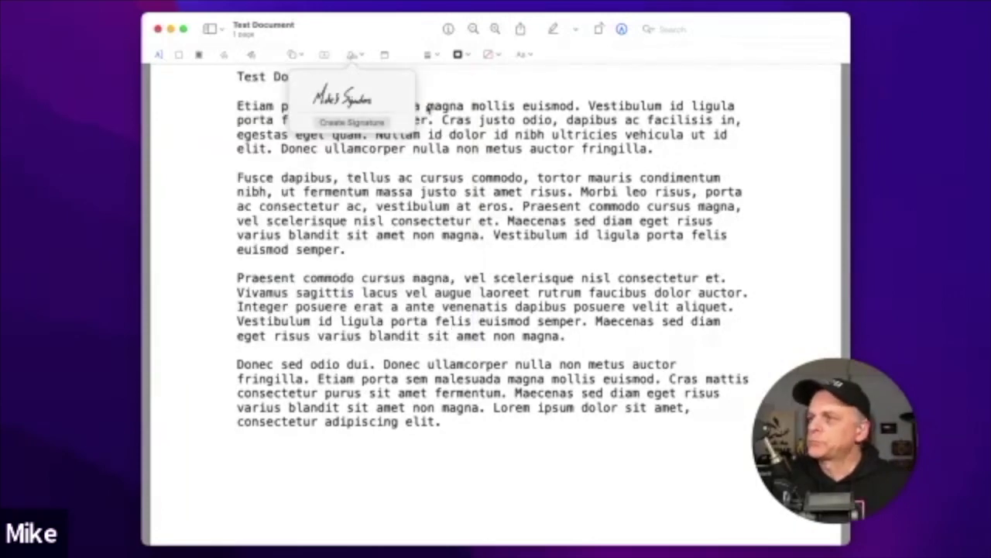
# Step: Insert the saved signature into the Test Document, enlarge it to about three times its width and place it below the last paragraph
pyautogui.click(358, 56)
pyautogui.click(358, 56)
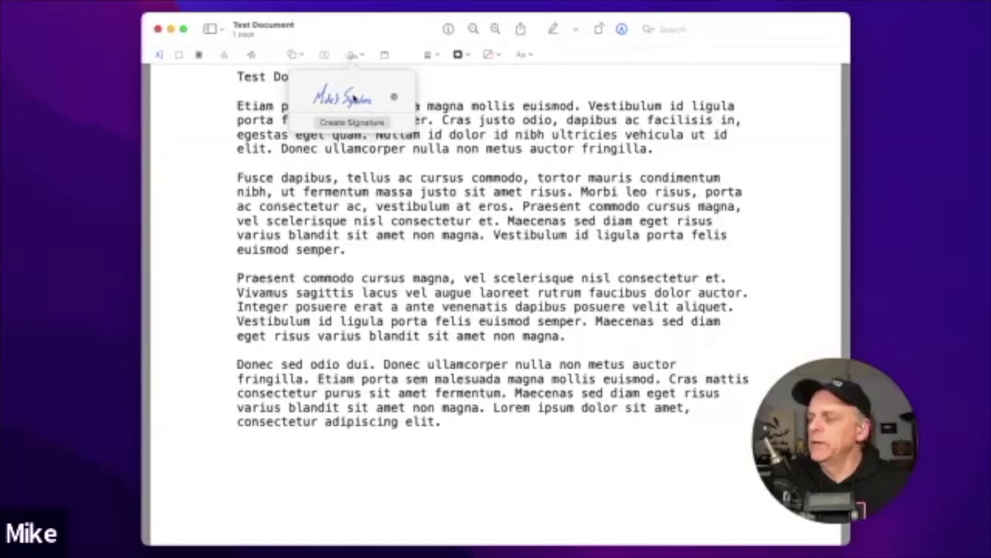
pyautogui.click(352, 96)
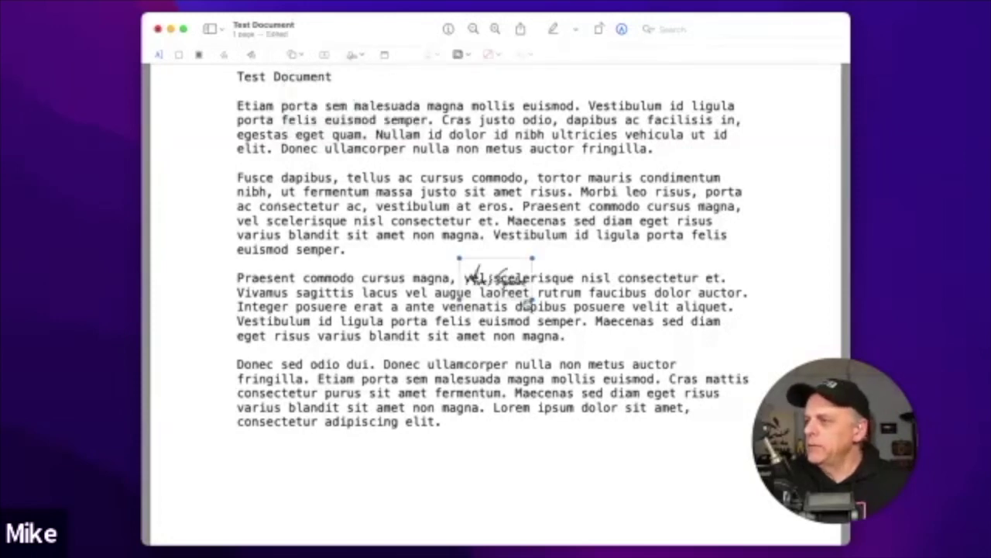
pyautogui.moveTo(531, 300); pyautogui.dragTo(685, 368)
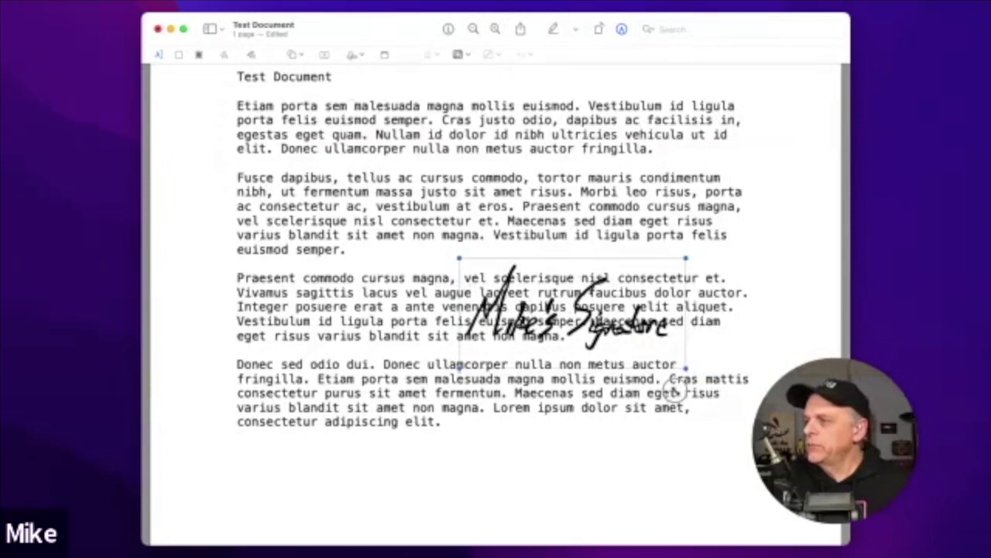
pyautogui.moveTo(630, 343); pyautogui.dragTo(627, 497)
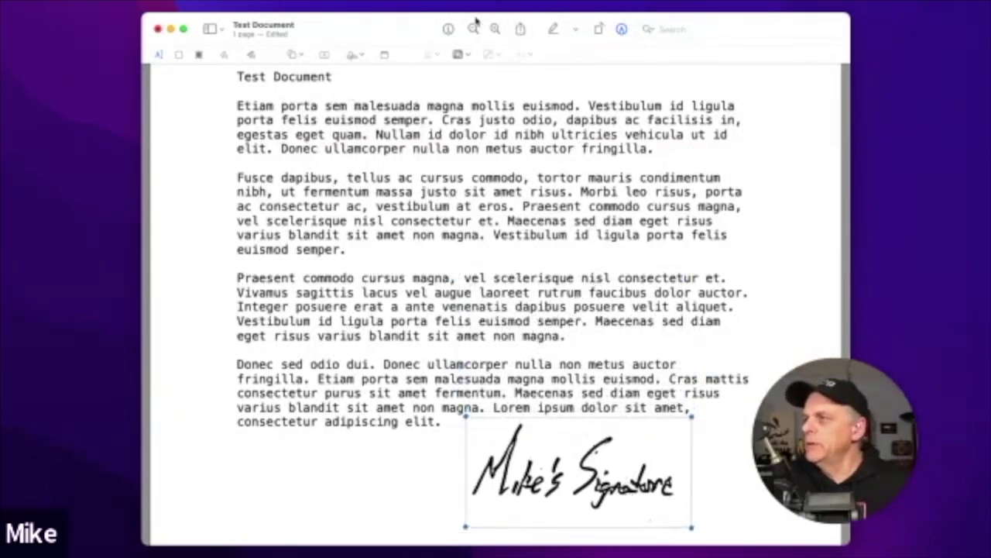
# Step: Close the signed Test Document and revert its changes, and reopen it with its window fully in view
pyautogui.click(158, 30)
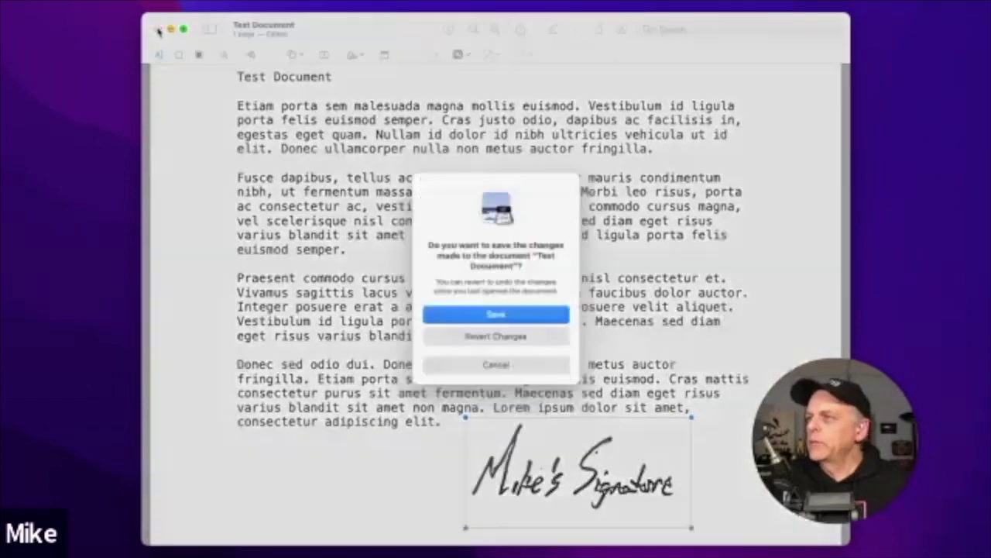
pyautogui.click(540, 338)
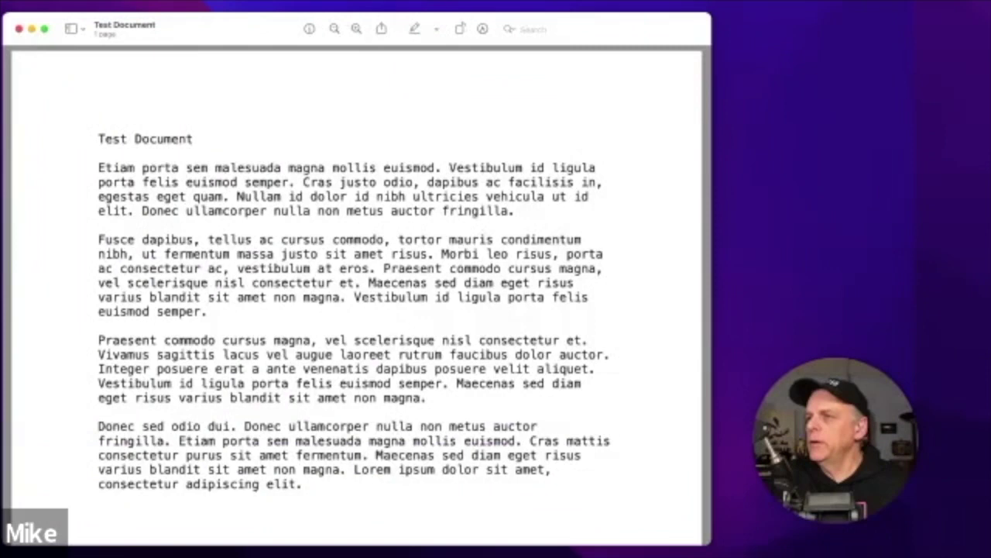
pyautogui.moveTo(252, 23); pyautogui.dragTo(389, 23)
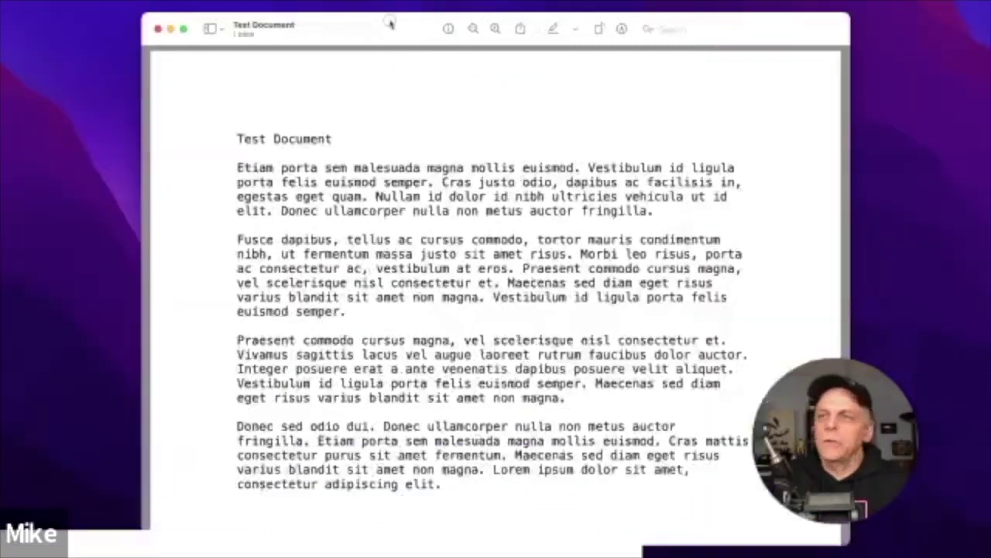
# Step: Show the Markup tools for the Test Document and delete the saved signature from the signature list
pyautogui.click(621, 29)
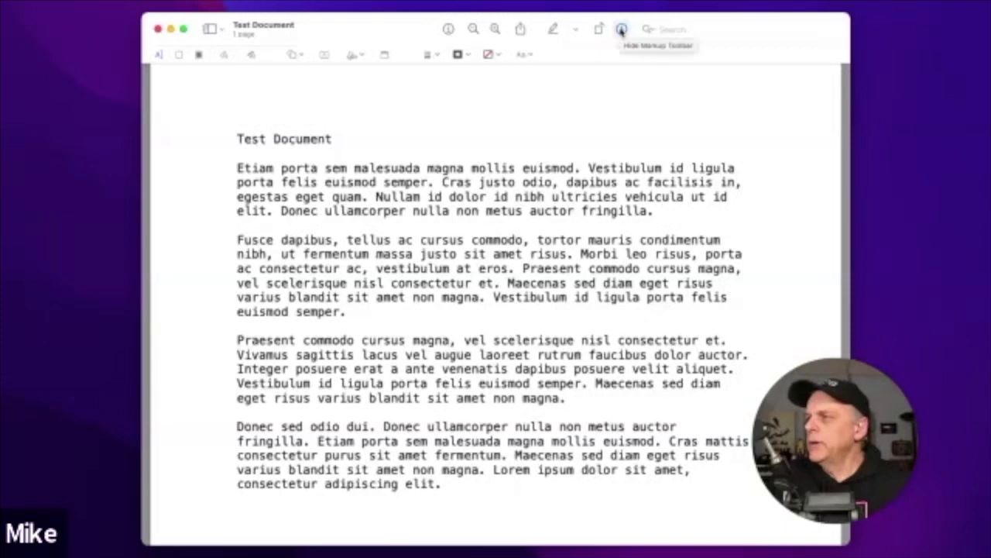
pyautogui.click(354, 55)
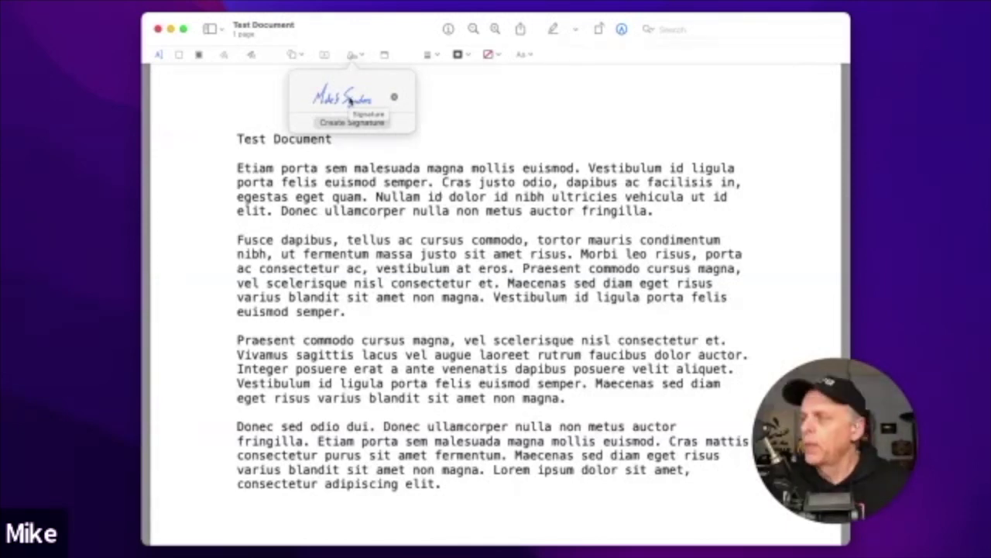
pyautogui.click(395, 99)
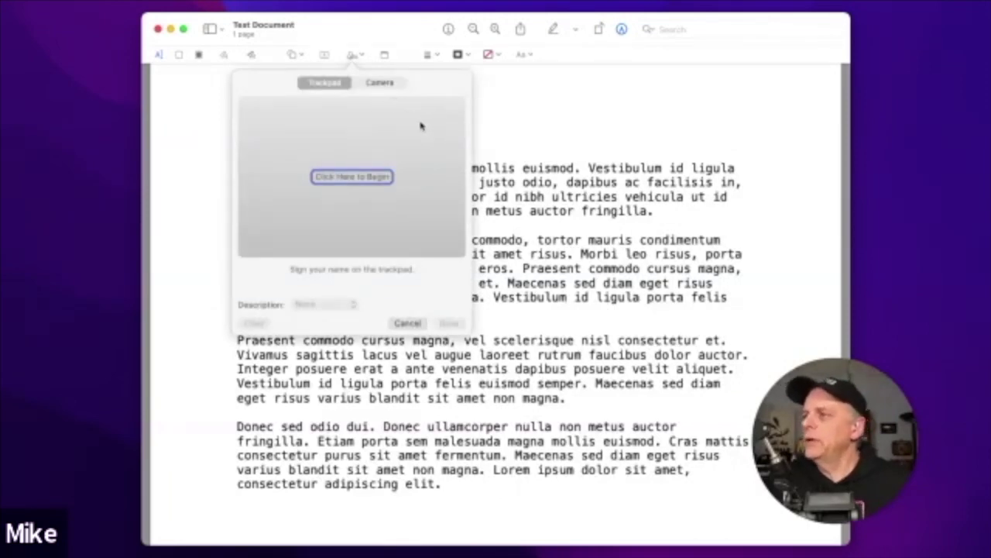
# Step: Reopen the signature options to check for saved signatures, leave without creating a new one, and close the Test Document
pyautogui.click(383, 36)
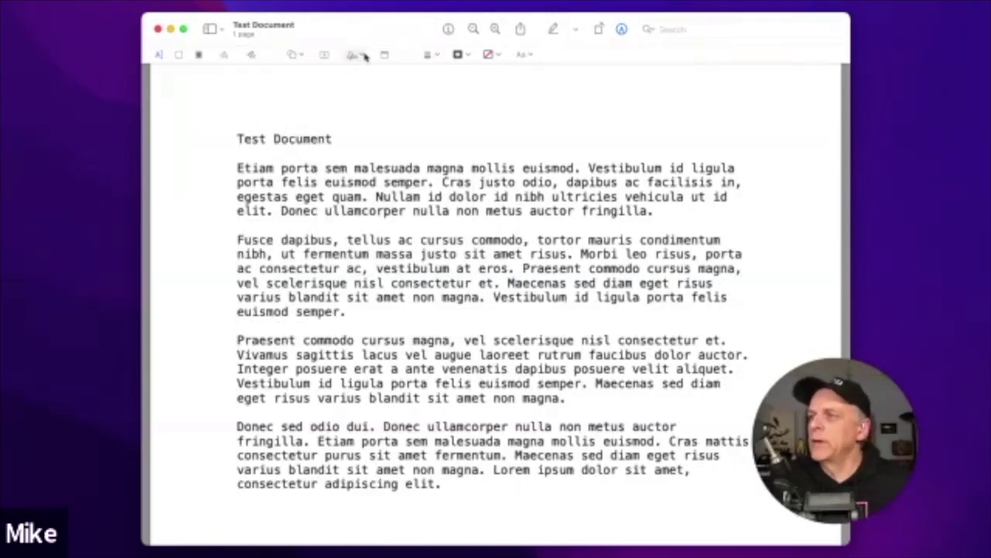
pyautogui.click(356, 55)
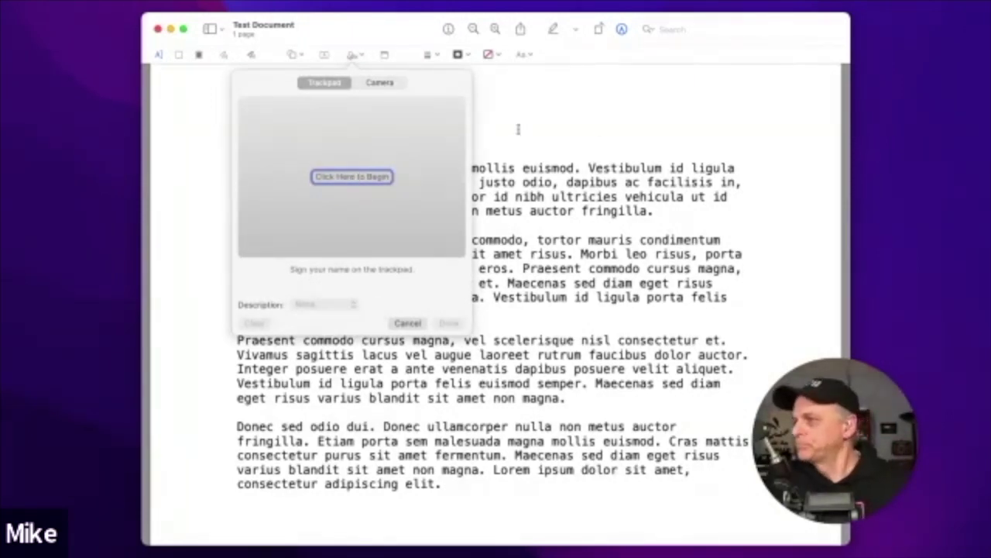
pyautogui.click(617, 130)
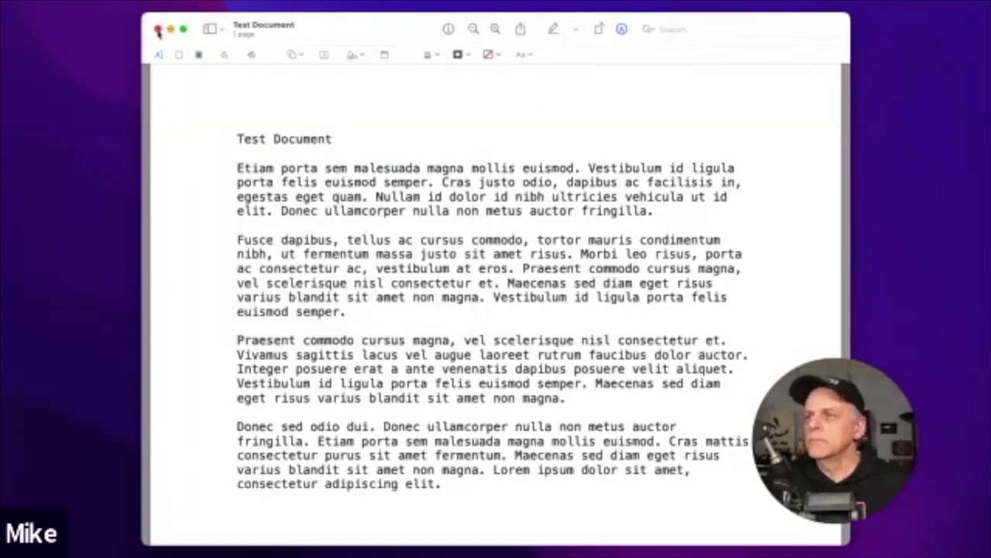
pyautogui.click(157, 29)
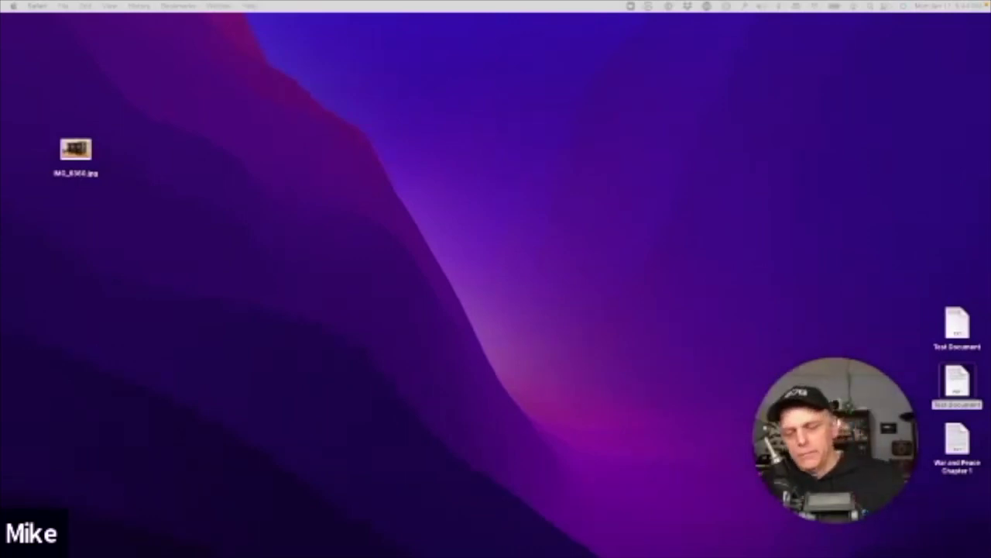
# Step: In System Preferences, show the removal option for the ZOOM L-12 Driver pane and dismiss it without removing the pane
pyautogui.moveTo(511, 91); pyautogui.dragTo(522, 91)
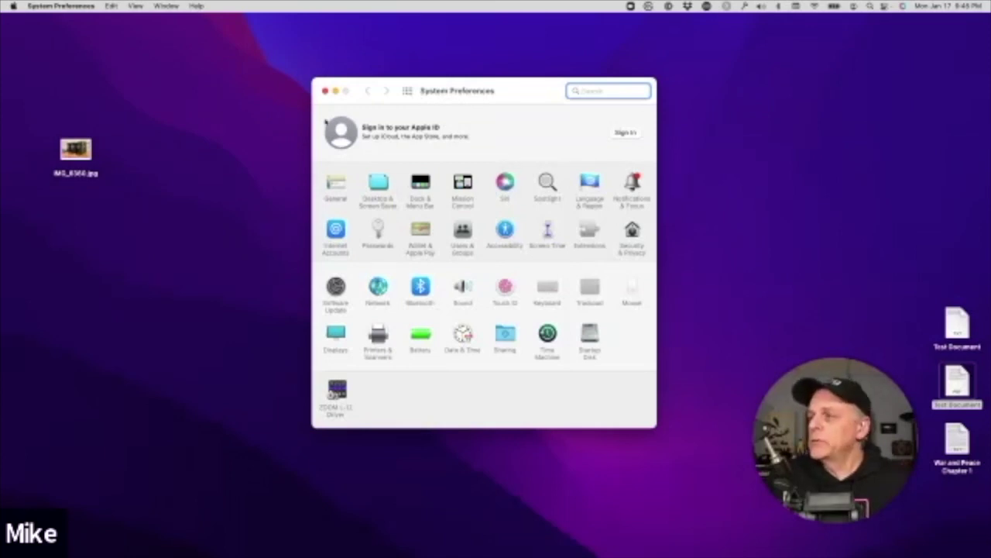
pyautogui.rightClick(338, 389)
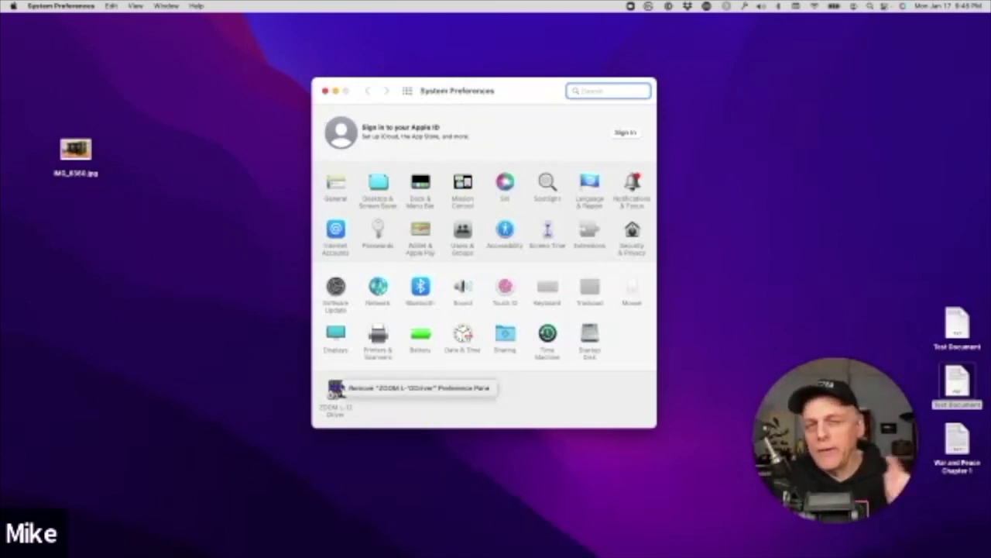
pyautogui.click(519, 403)
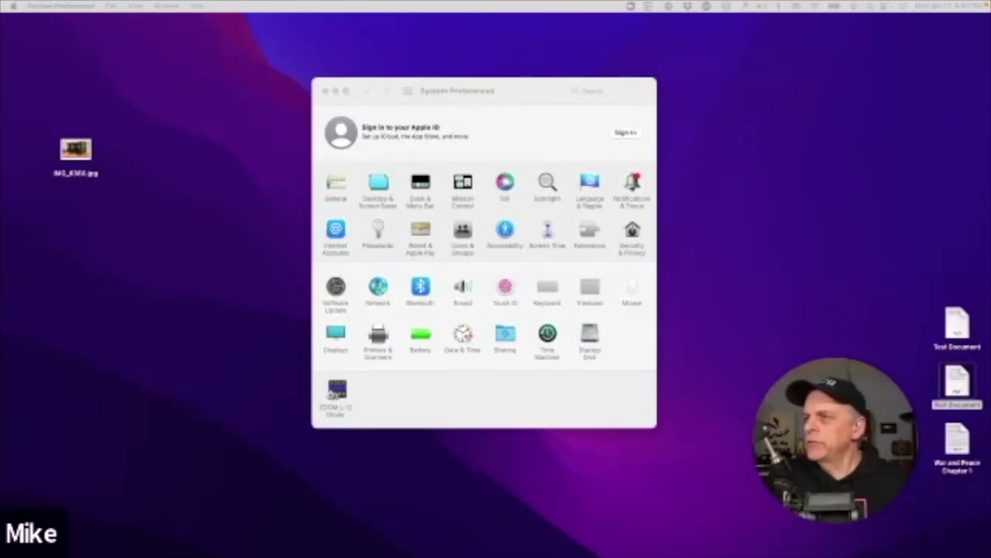
pyautogui.click(261, 14)
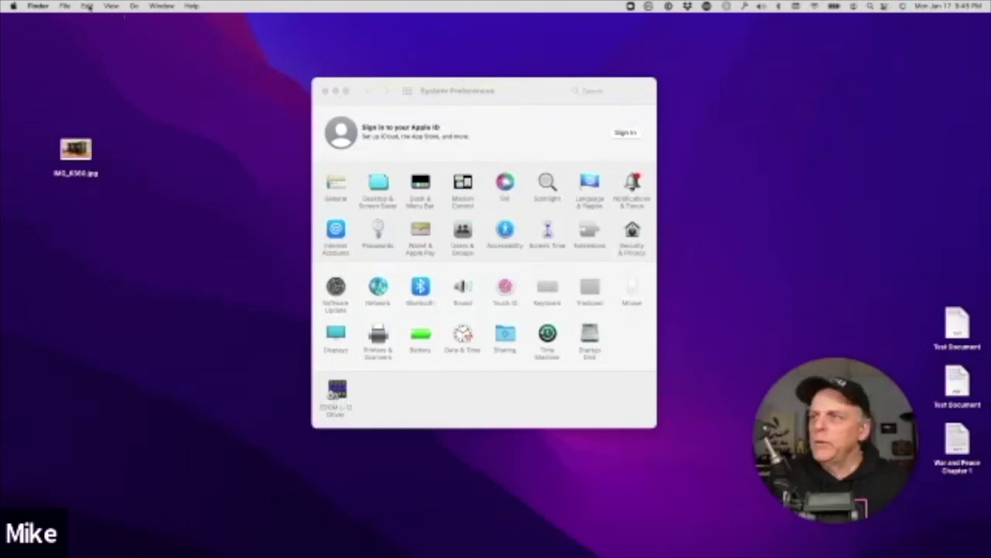
pyautogui.click(111, 7)
pyautogui.moveTo(158, 7)
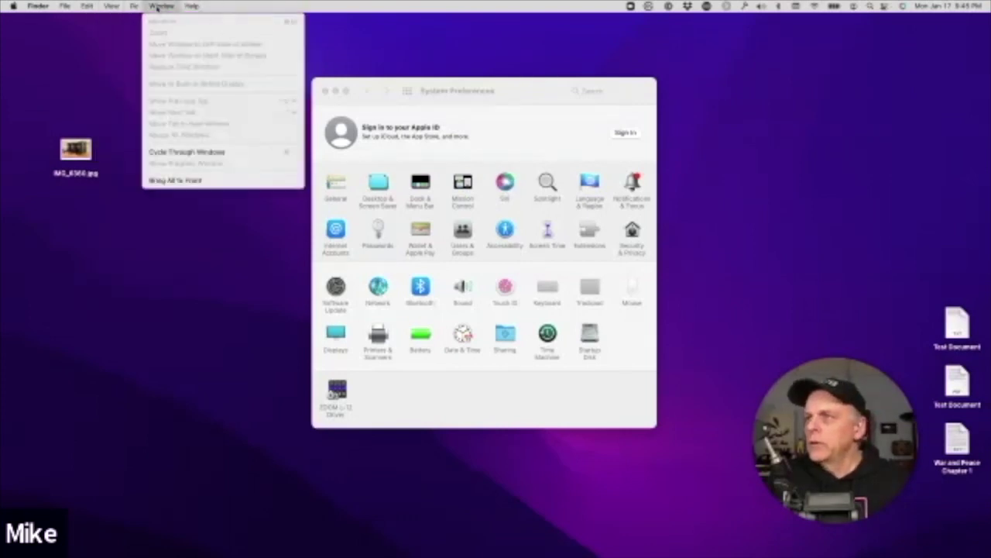
# Step: Customize the visible System Preferences panes, hiding Screen Time and ZOOM L-12 Driver
pyautogui.click(464, 90)
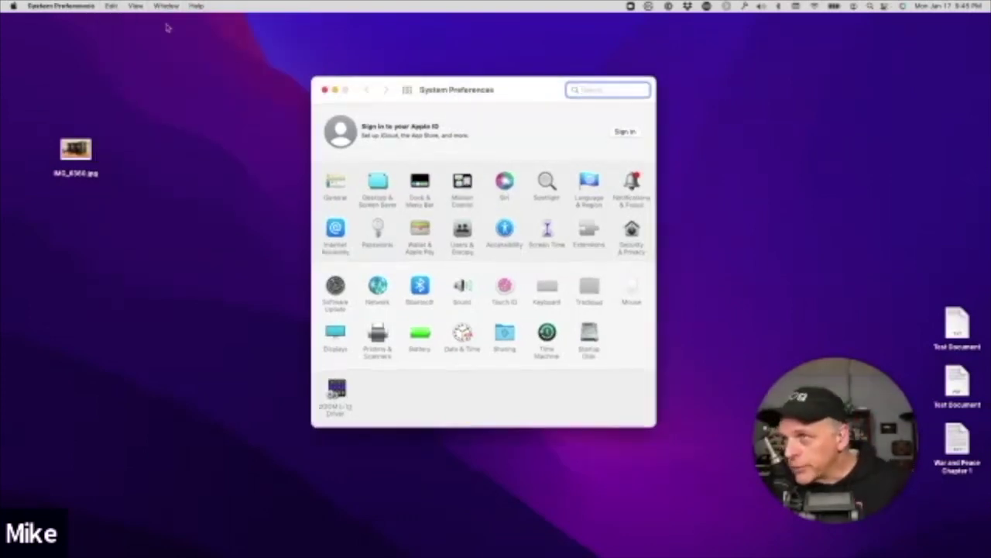
pyautogui.click(135, 6)
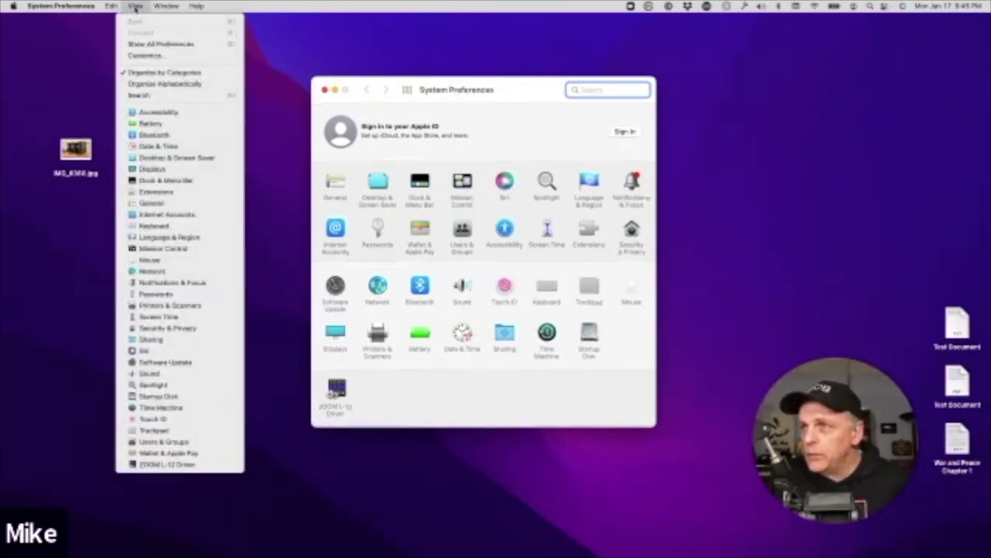
pyautogui.click(148, 56)
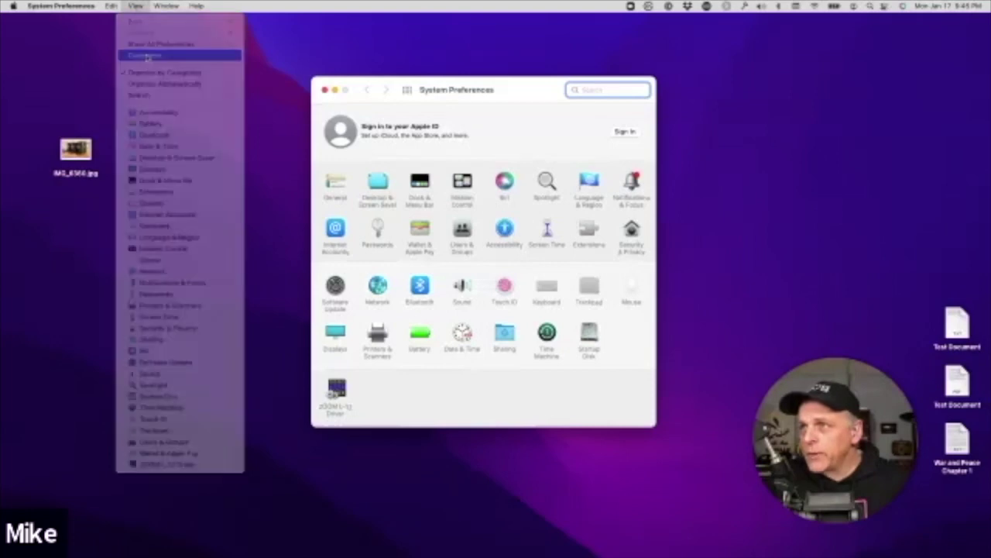
pyautogui.click(137, 6)
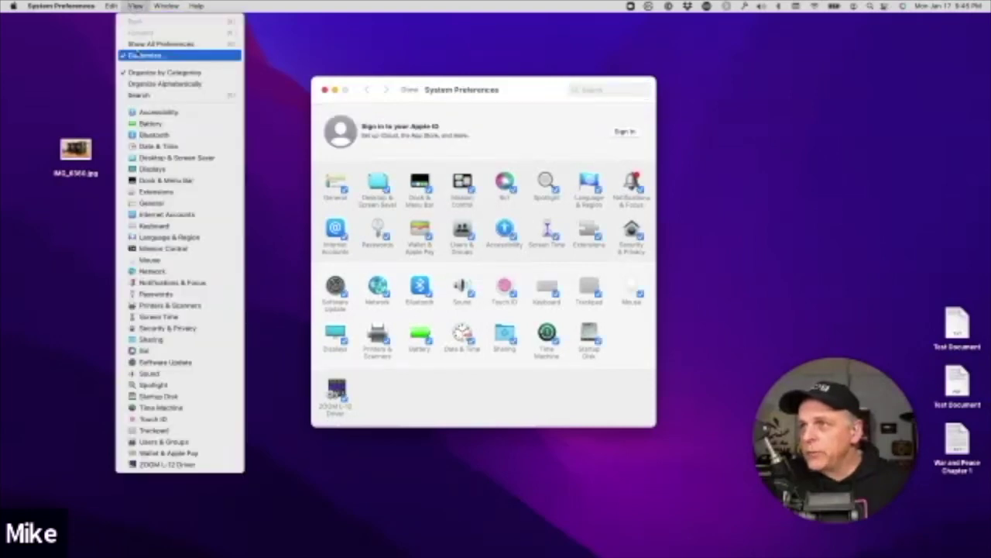
pyautogui.click(529, 88)
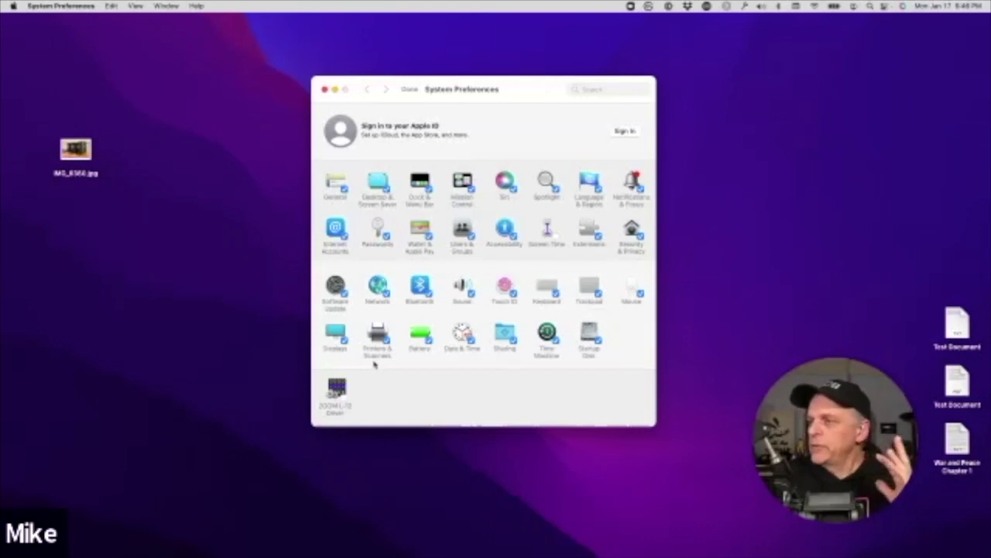
pyautogui.click(409, 90)
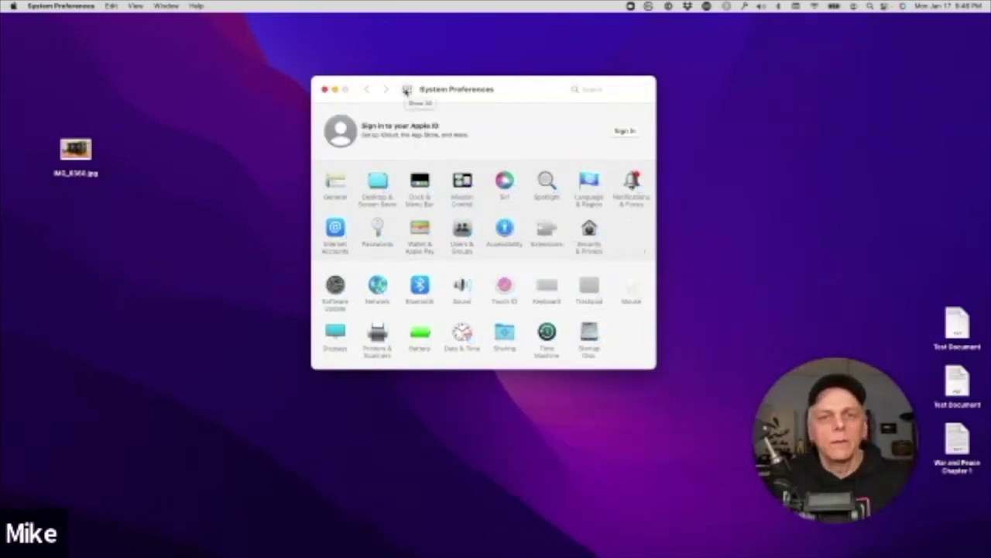
# Step: Customize the panes again to restore the hidden Screen Time and ZOOM L-12 Driver
pyautogui.click(133, 8)
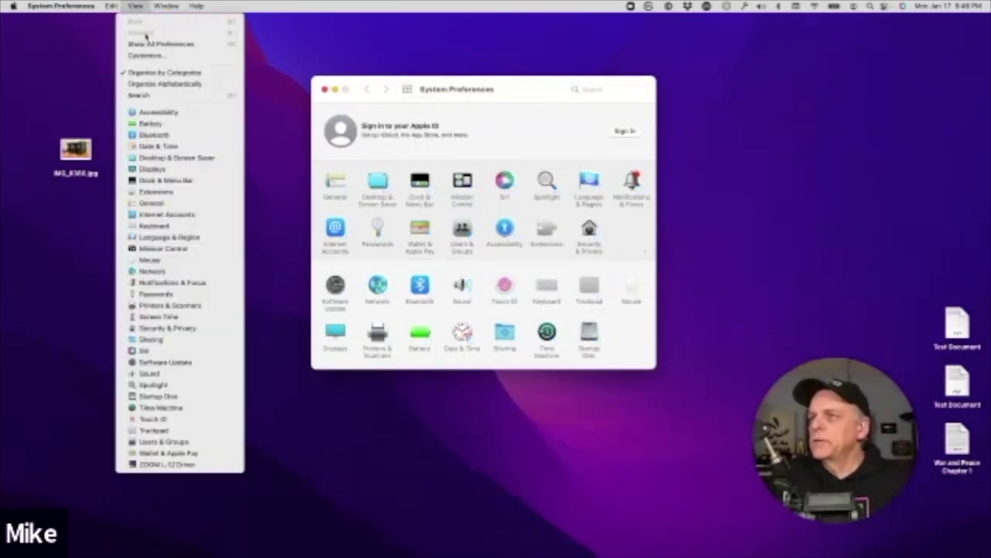
pyautogui.click(148, 55)
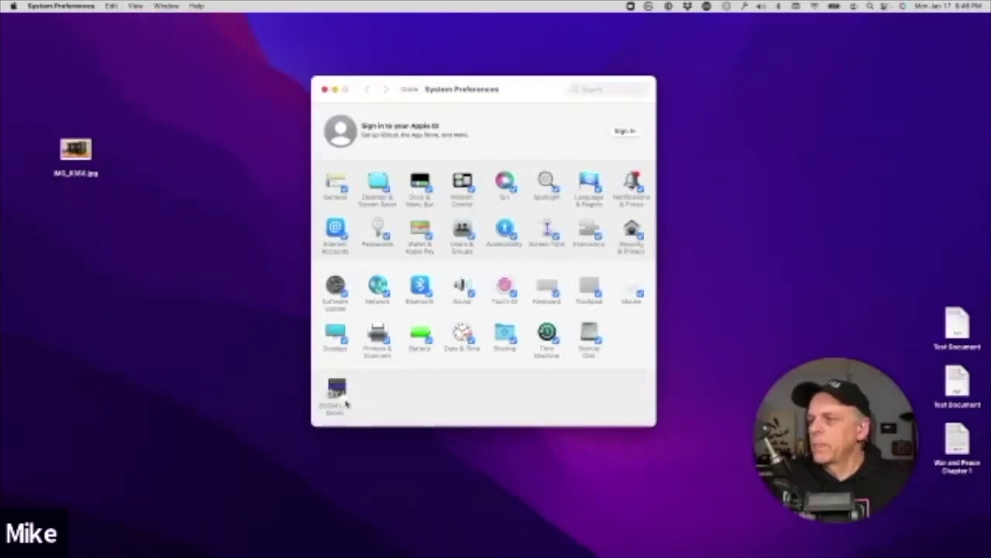
pyautogui.click(407, 92)
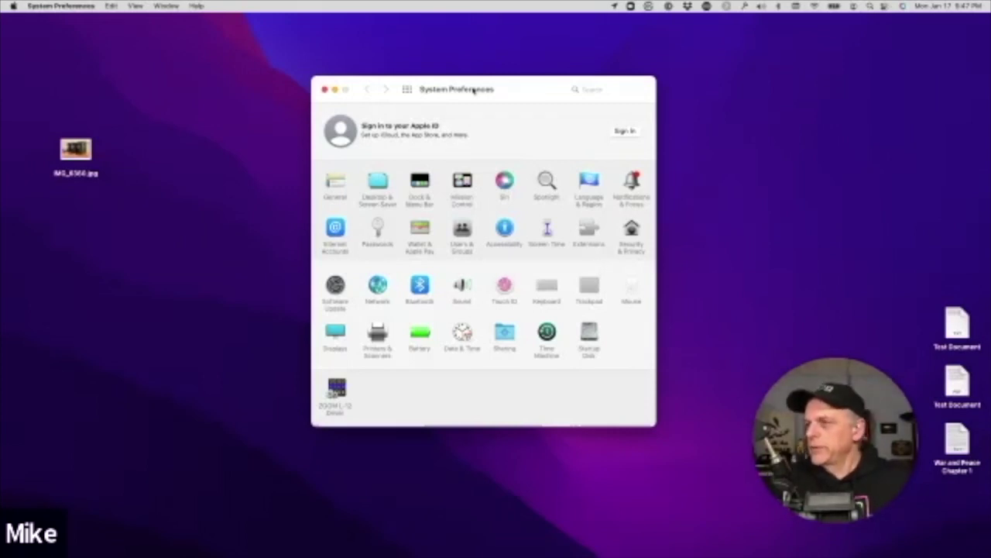
# Step: Organize the preference panes alphabetically to compare the layout, and switch them back to being organized by categories
pyautogui.click(135, 6)
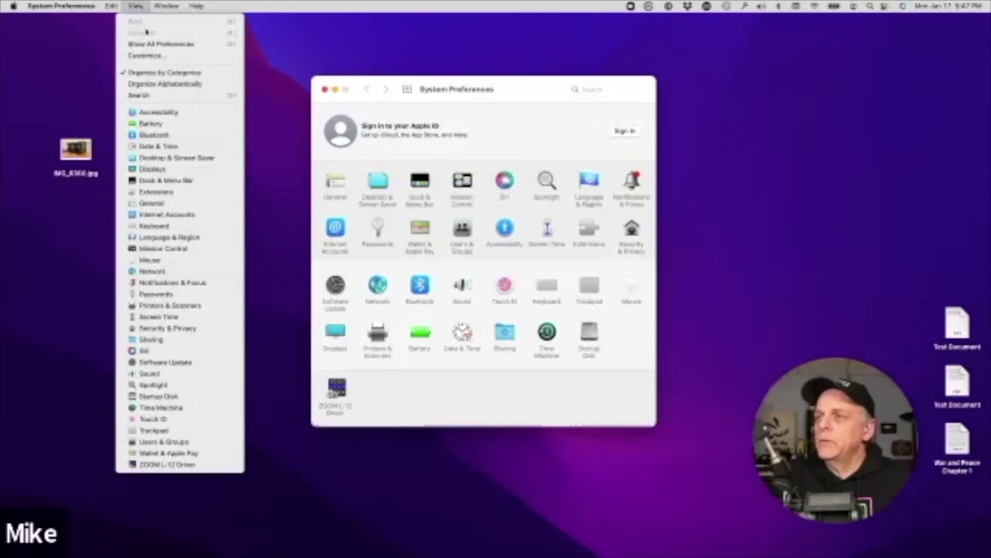
pyautogui.click(164, 83)
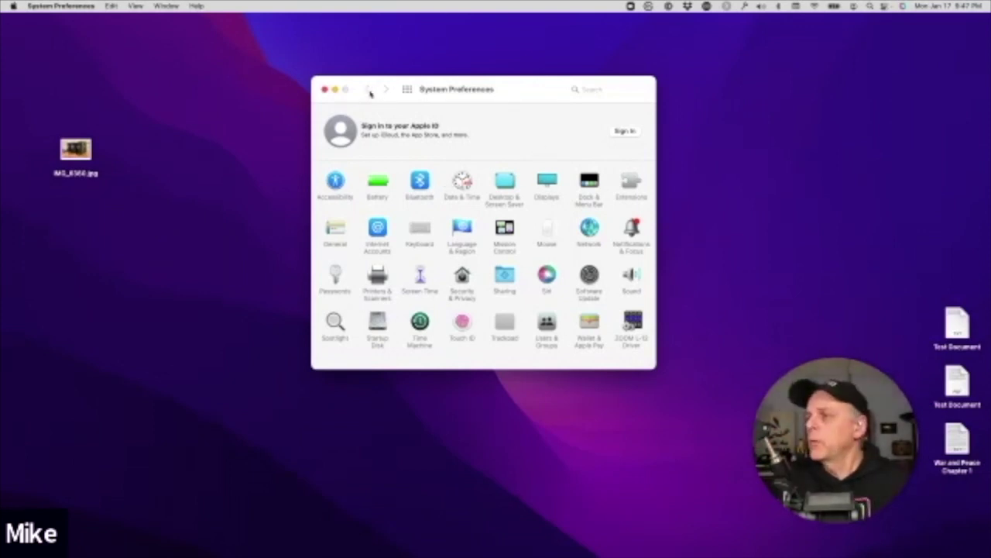
pyautogui.click(135, 7)
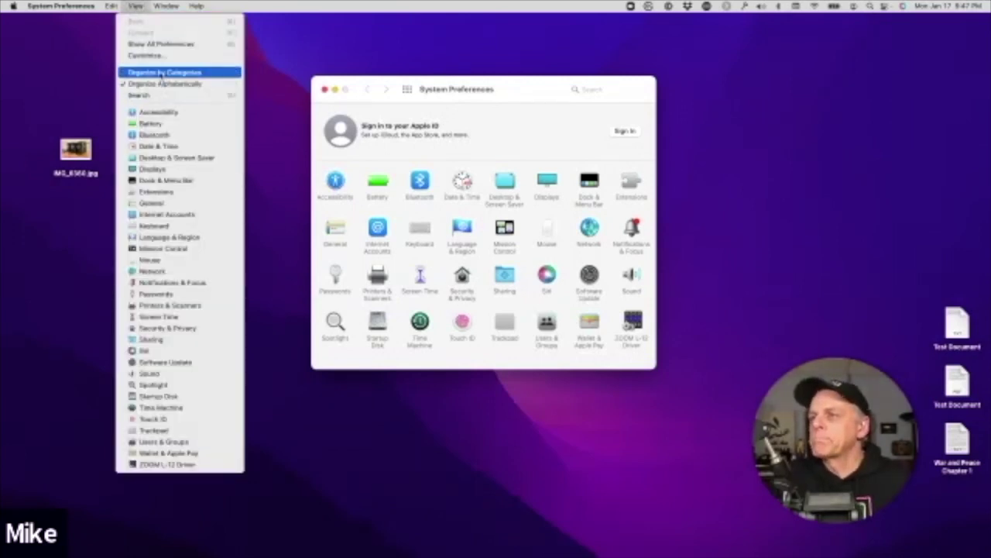
pyautogui.click(161, 73)
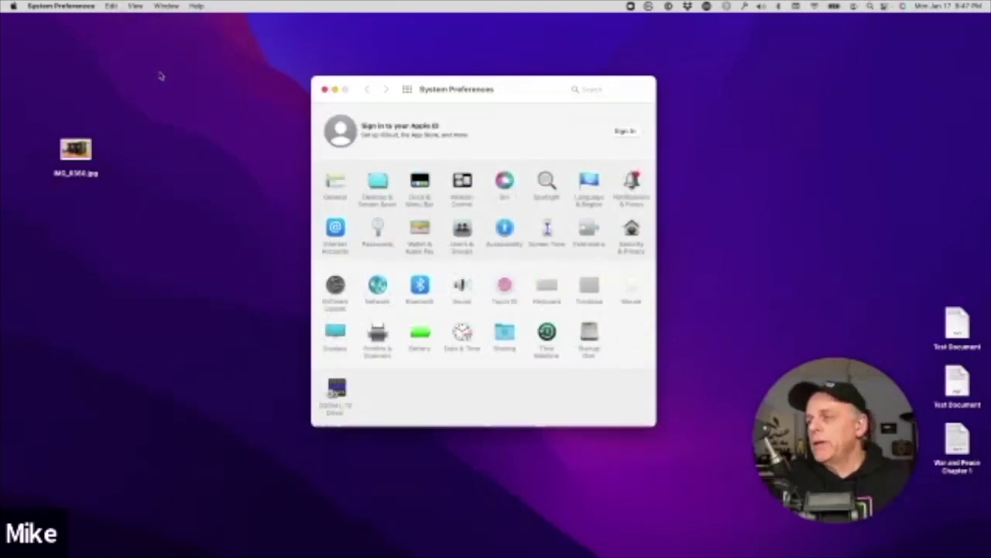
# Step: Set the preference panes to be organized alphabetically, check the organizing options and close System Preferences
pyautogui.click(135, 6)
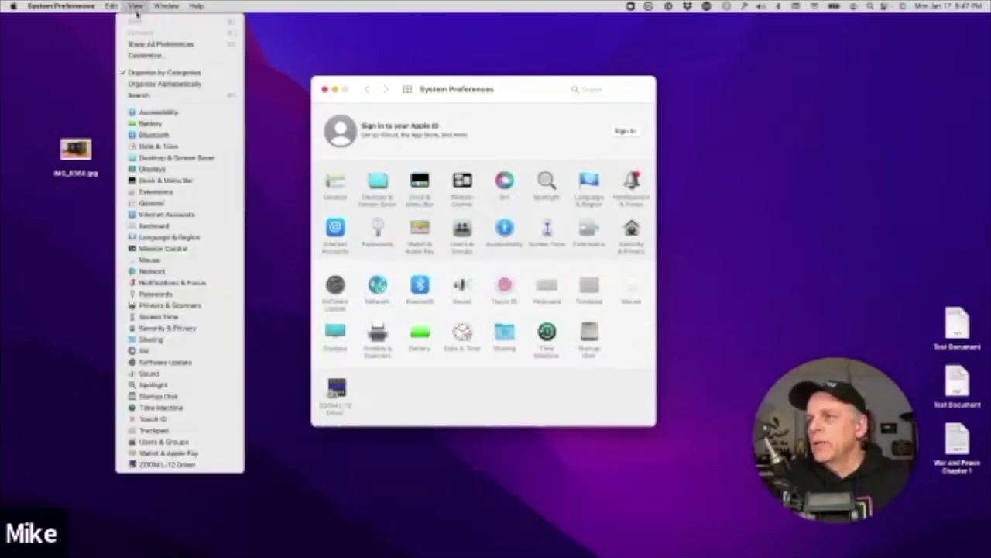
pyautogui.click(137, 8)
pyautogui.click(137, 8)
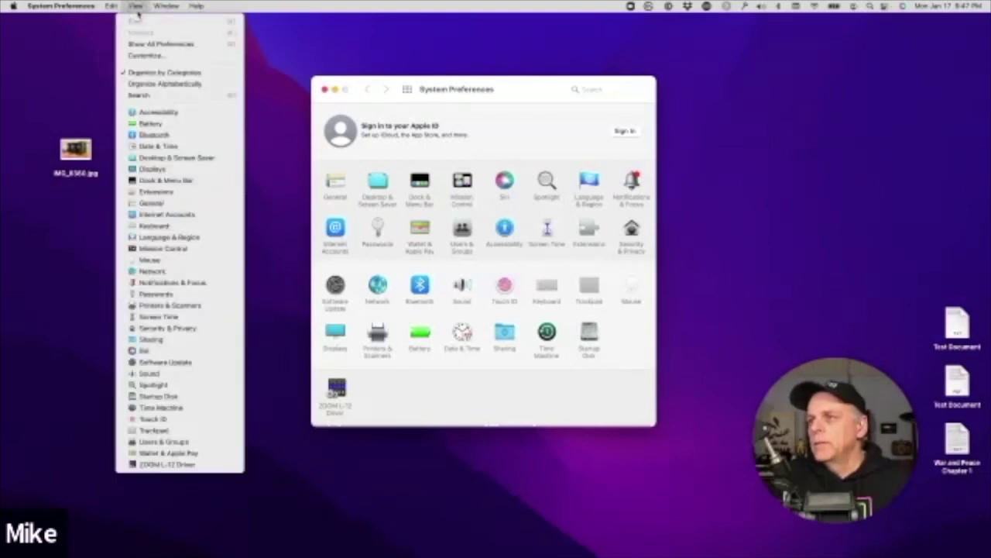
pyautogui.click(137, 7)
pyautogui.click(137, 8)
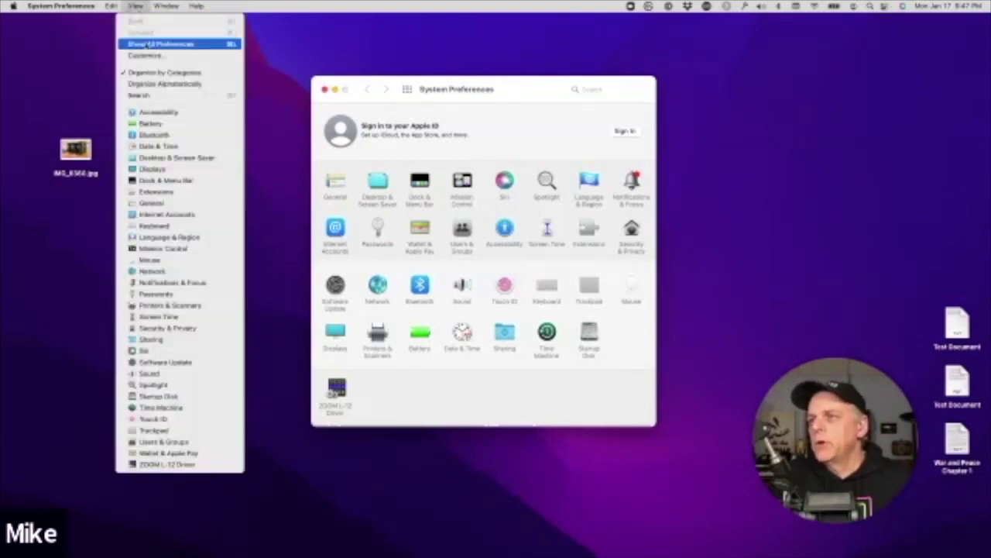
pyautogui.click(157, 85)
pyautogui.click(137, 7)
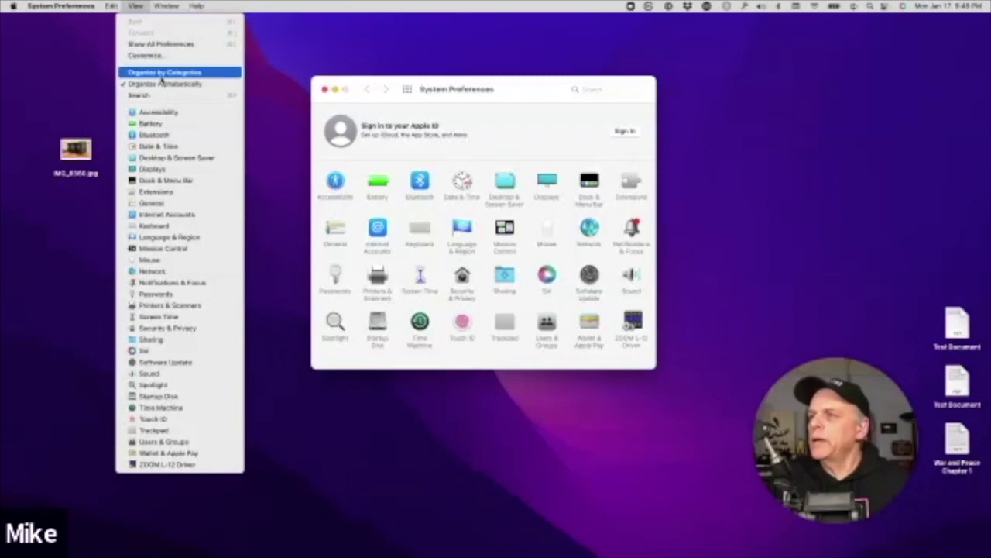
pyautogui.click(136, 7)
pyautogui.moveTo(535, 99); pyautogui.dragTo(526, 100)
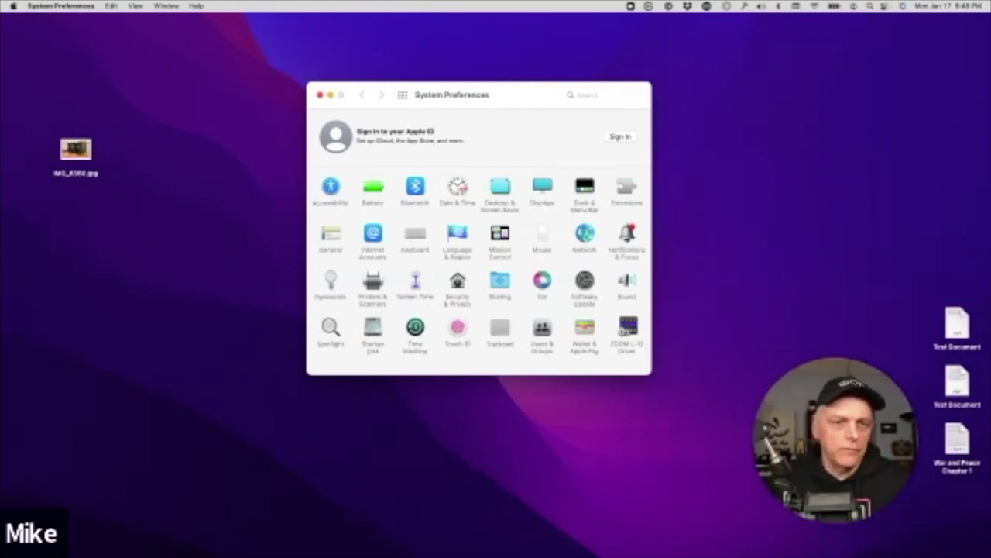
pyautogui.click(320, 97)
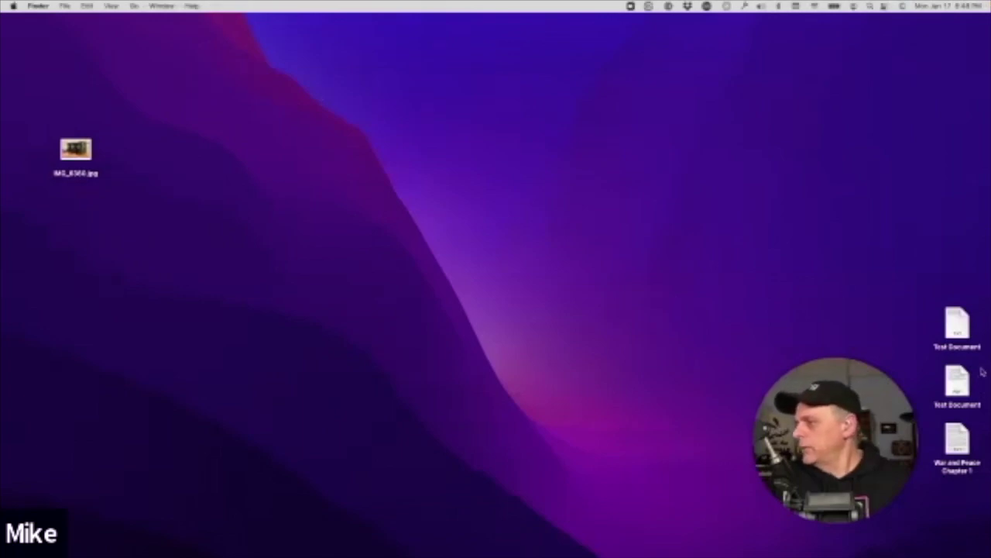
# Step: Open the War and Peace Chapter 1 document from the desktop in TextEdit
pyautogui.click(957, 321)
pyautogui.doubleClick(958, 442)
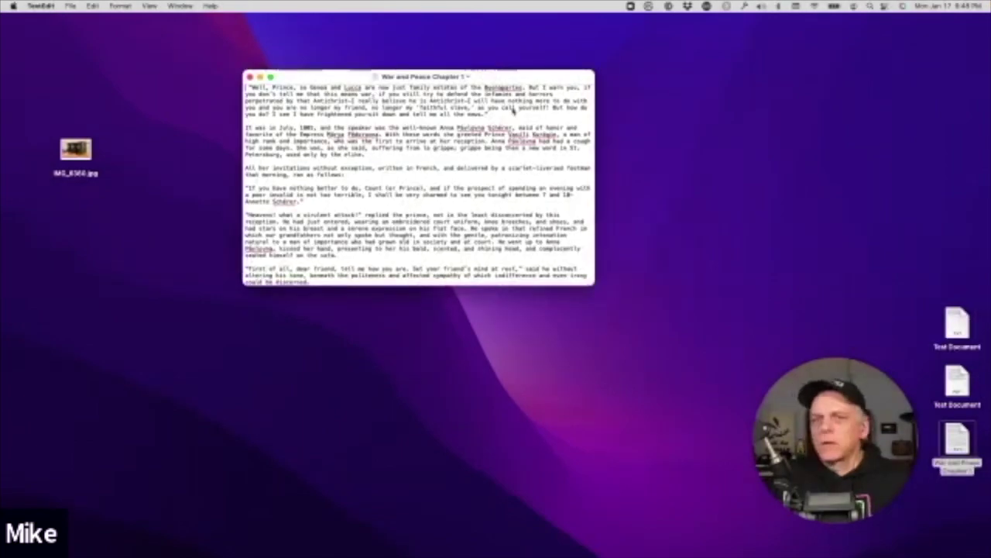
# Step: Enlarge the document window, look up the word "reception", browse its dictionary entries in several languages and dismiss the lookup
pyautogui.moveTo(594, 286); pyautogui.dragTo(698, 413)
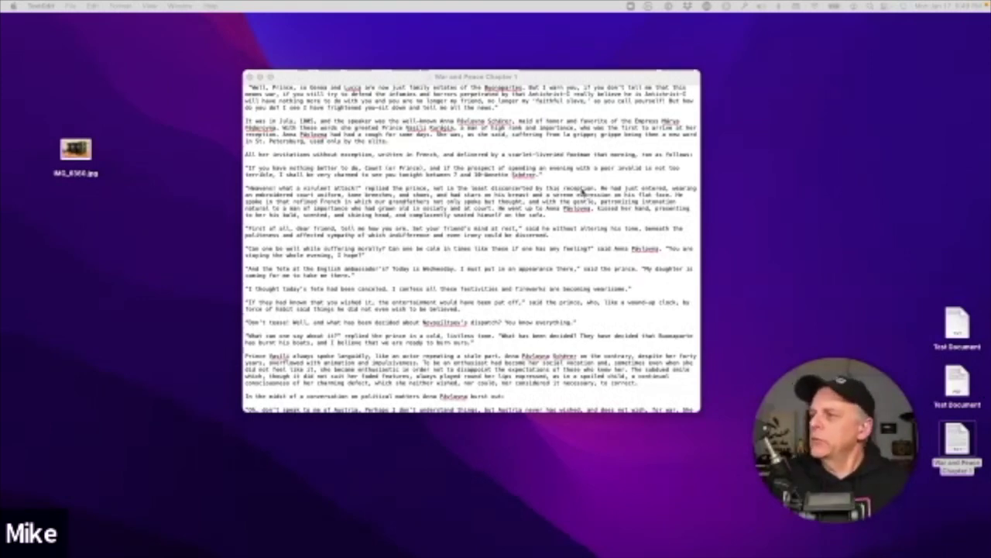
pyautogui.doubleClick(582, 188)
pyautogui.click(583, 188)
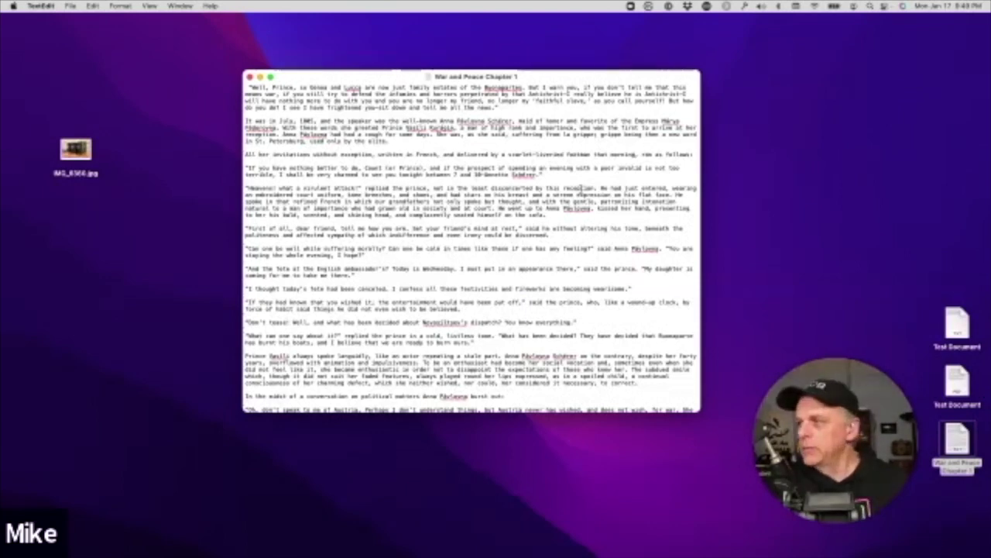
pyautogui.click(582, 189)
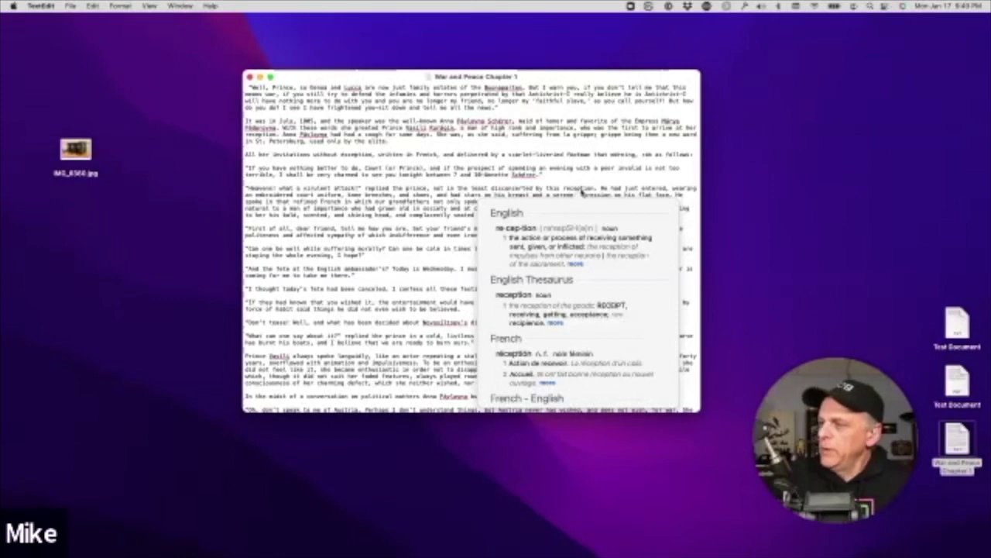
pyautogui.scroll(-6, 580, 255)
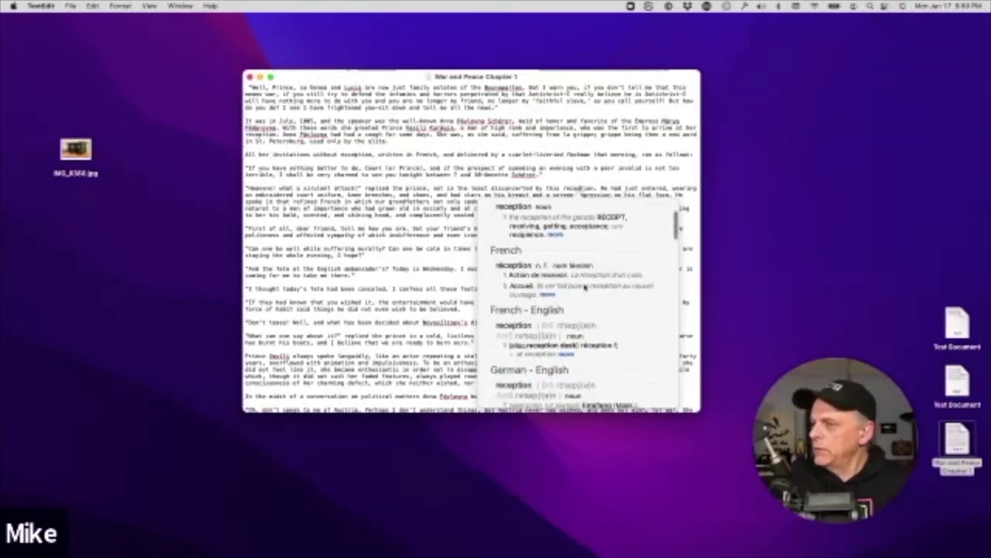
pyautogui.scroll(-8, 582, 285)
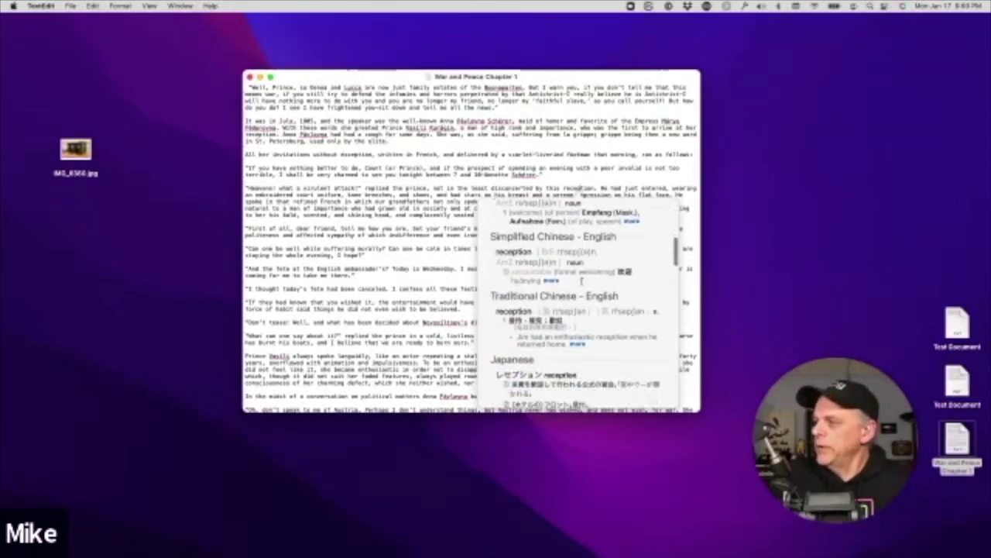
pyautogui.scroll(10, 582, 280)
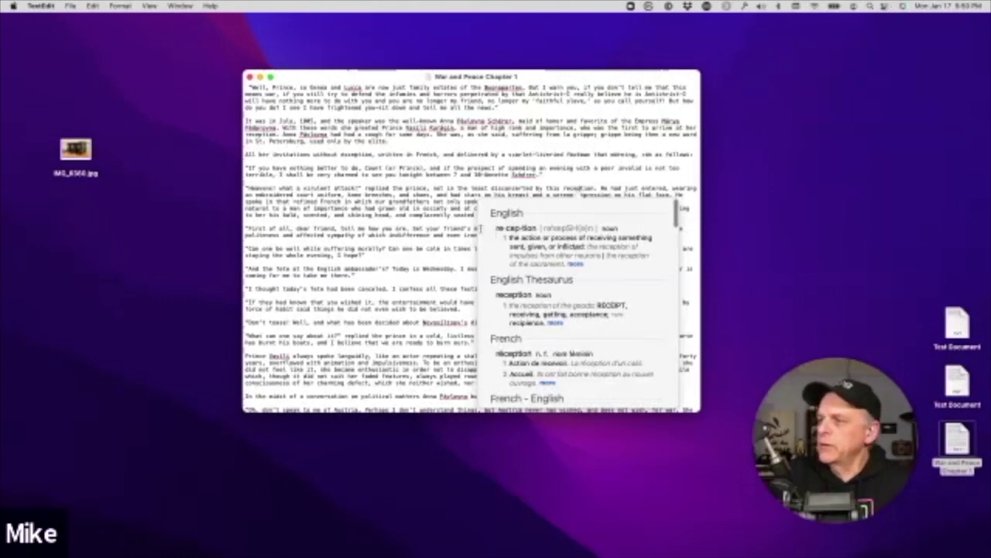
pyautogui.click(450, 212)
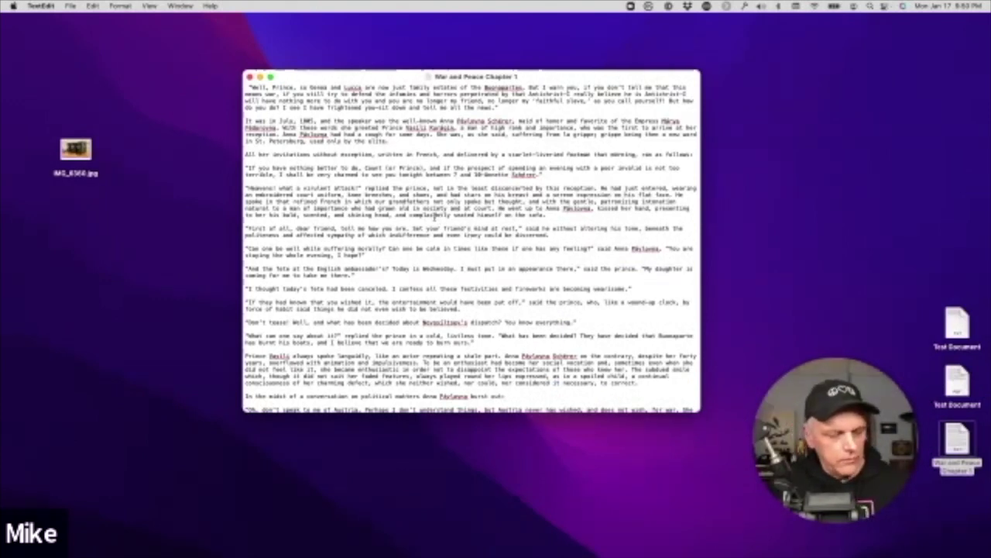
# Step: Look up the word "complacently" in the text, dismiss the lookup and close the War and Peace Chapter 1 document
pyautogui.click(436, 215)
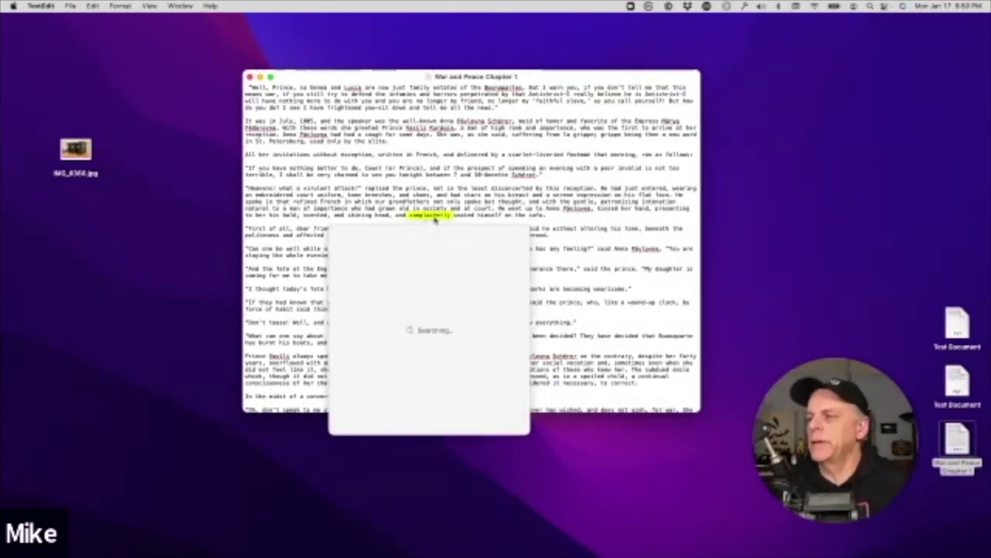
pyautogui.click(514, 195)
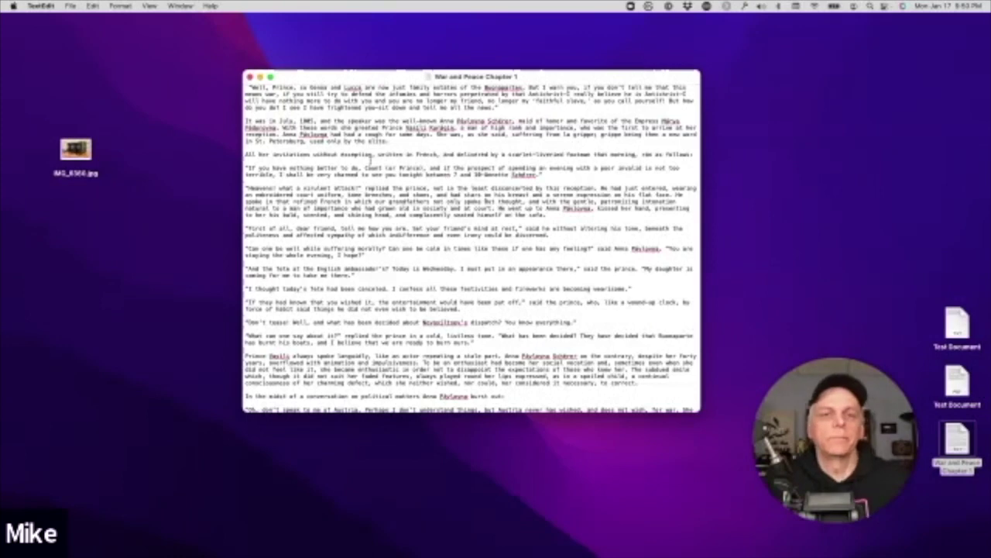
pyautogui.click(250, 78)
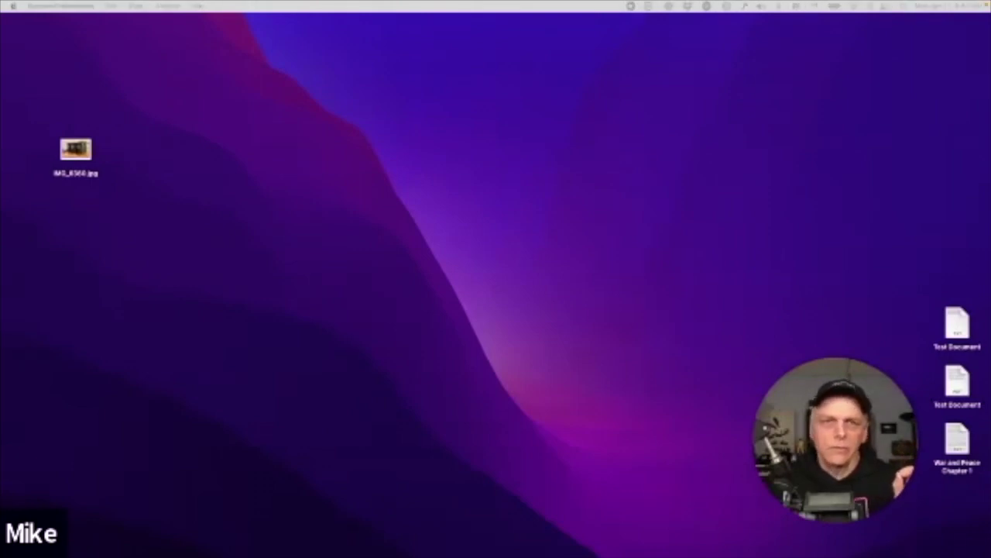
# Step: Reposition the System Preferences window and organize its preference panes by categories
pyautogui.moveTo(282, 67); pyautogui.dragTo(447, 103)
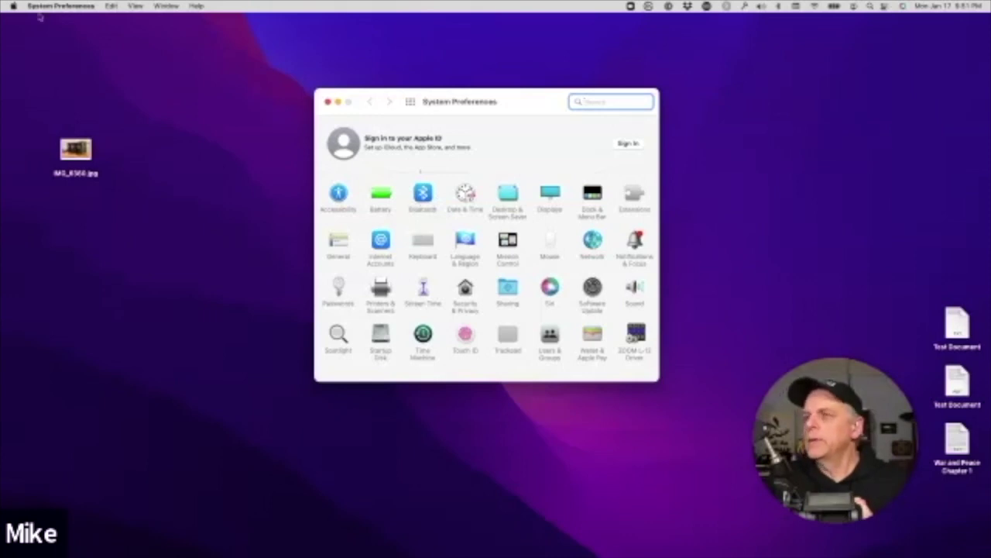
pyautogui.click(136, 6)
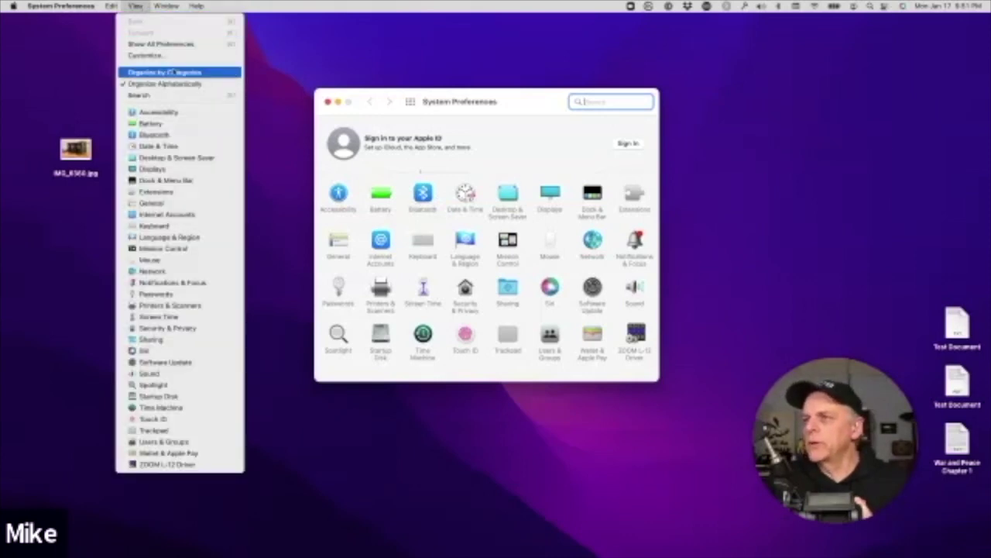
pyautogui.click(172, 69)
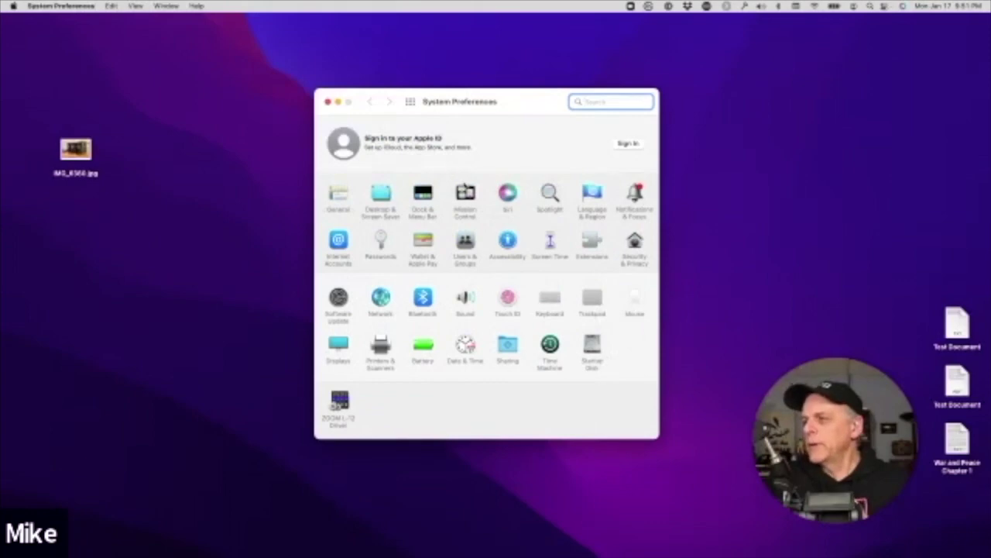
# Step: Open the Desktop & Screen Saver preferences, view the screen saver settings that include Hot Corners, and return to all preference panes
pyautogui.click(383, 197)
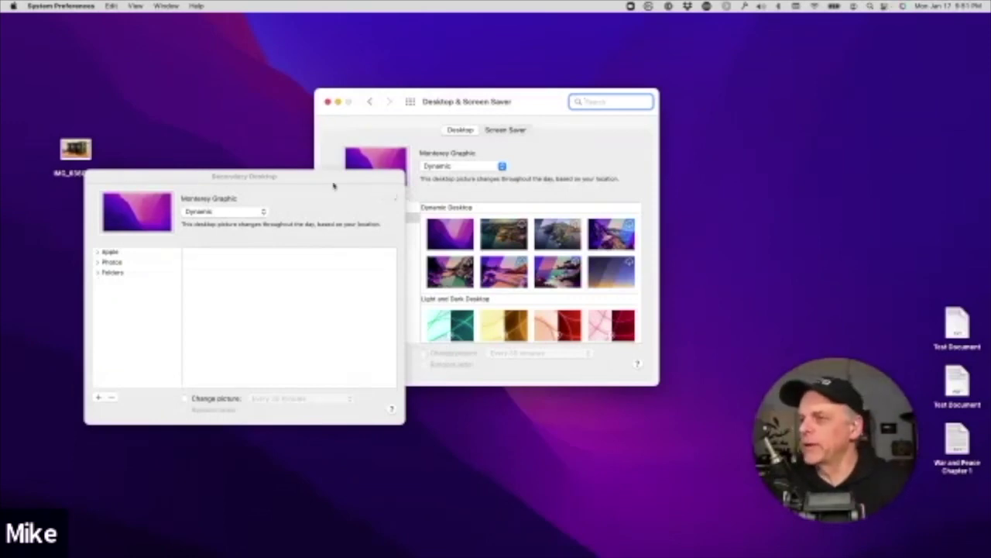
pyautogui.click(278, 177)
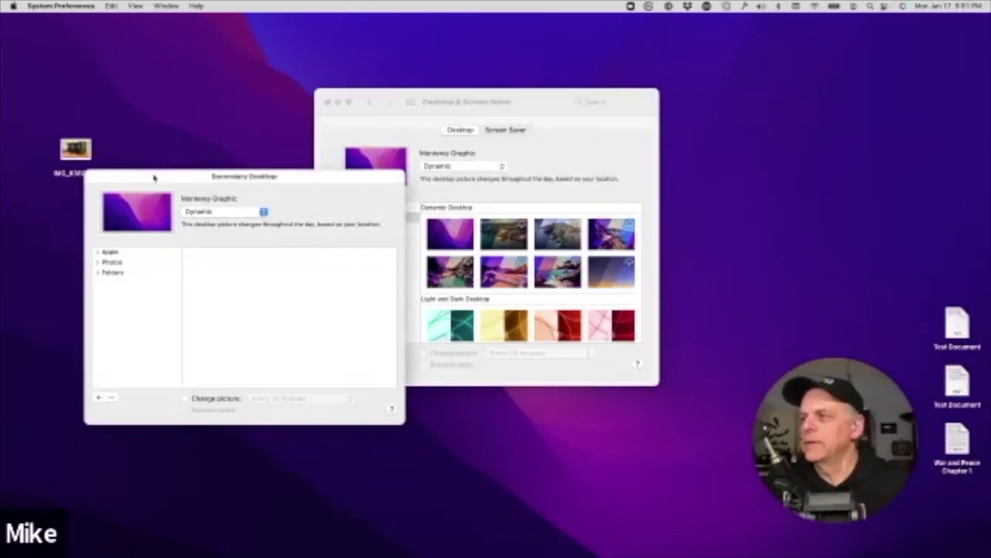
pyautogui.click(516, 131)
pyautogui.click(516, 130)
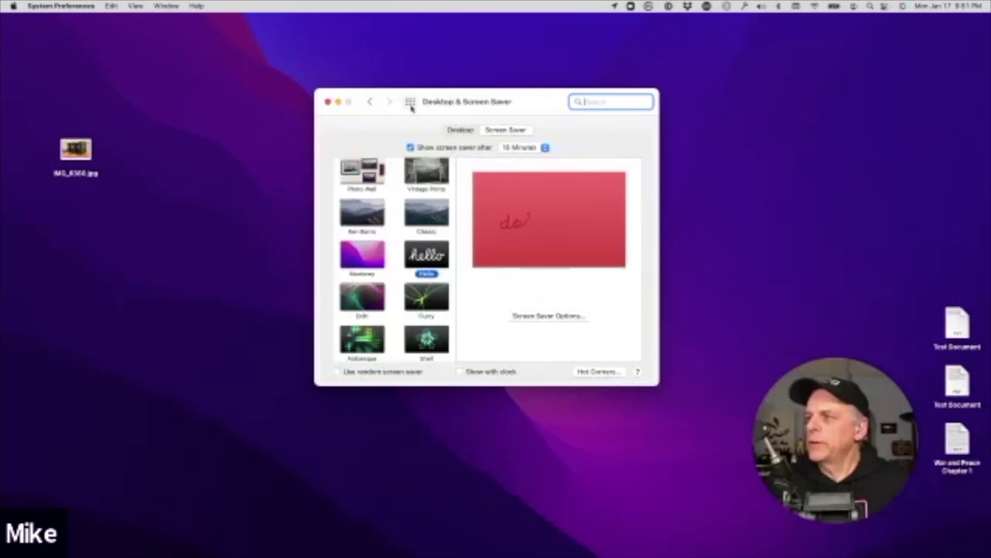
pyautogui.click(410, 104)
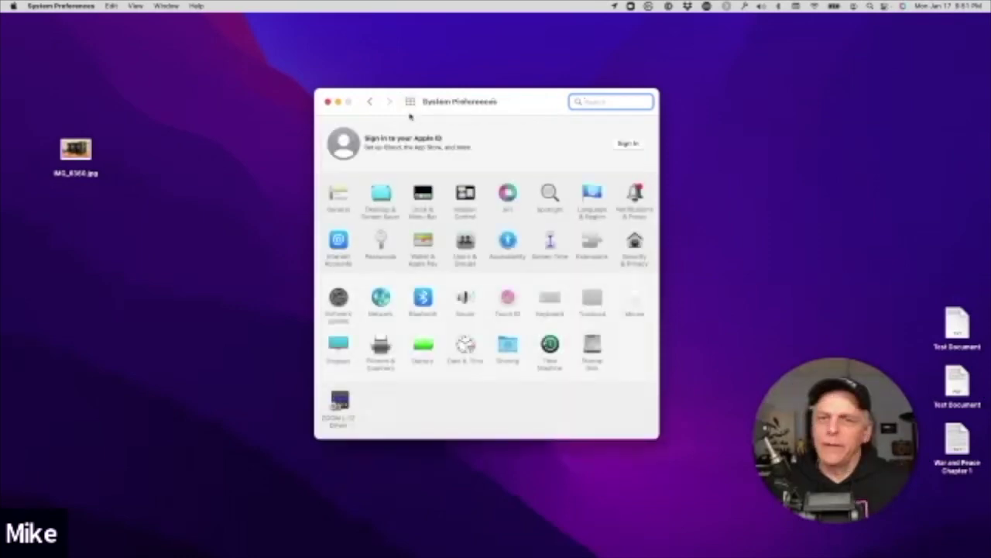
# Step: Open the Hot Corners settings from the Mission Control preferences and set the top-left screen corner to Disable Screen Saver
pyautogui.click(465, 195)
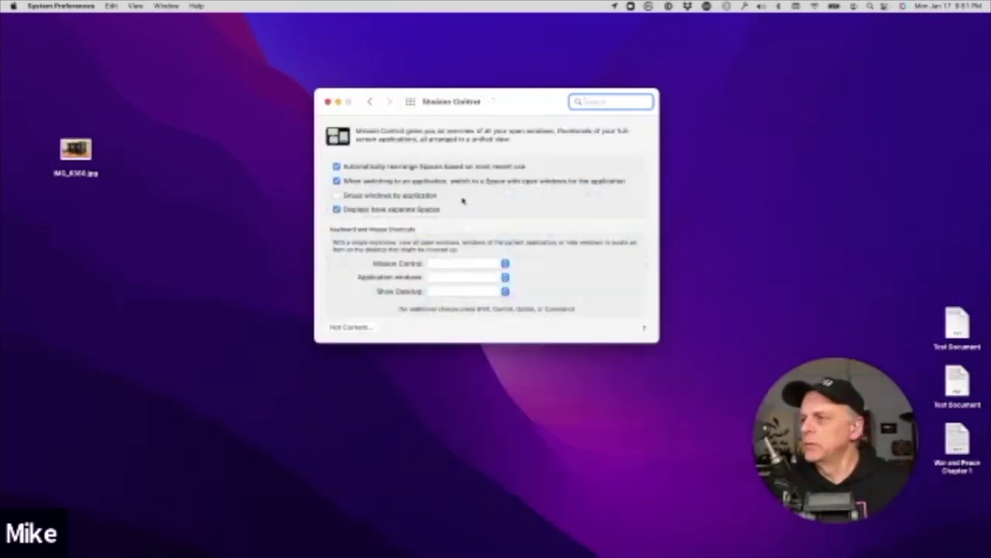
pyautogui.click(353, 329)
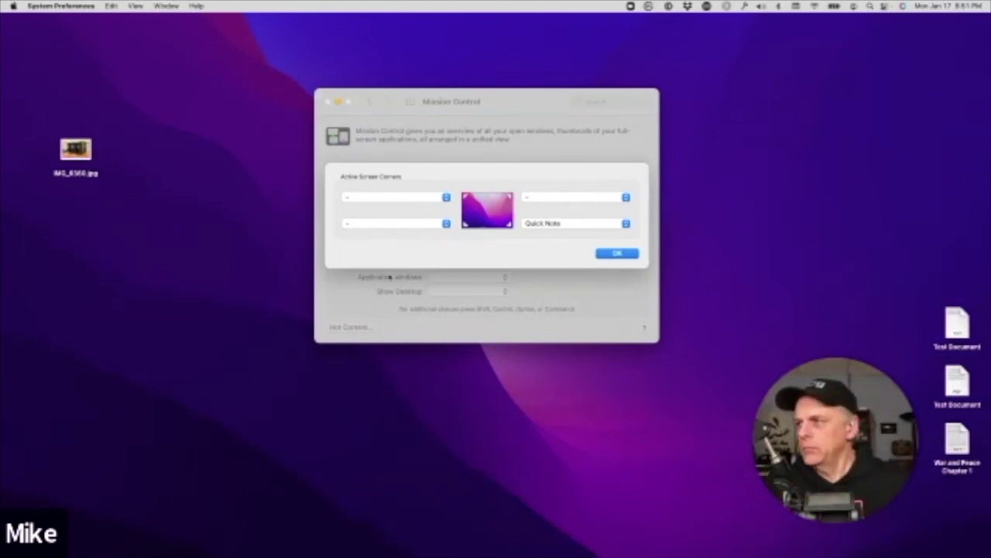
pyautogui.click(445, 198)
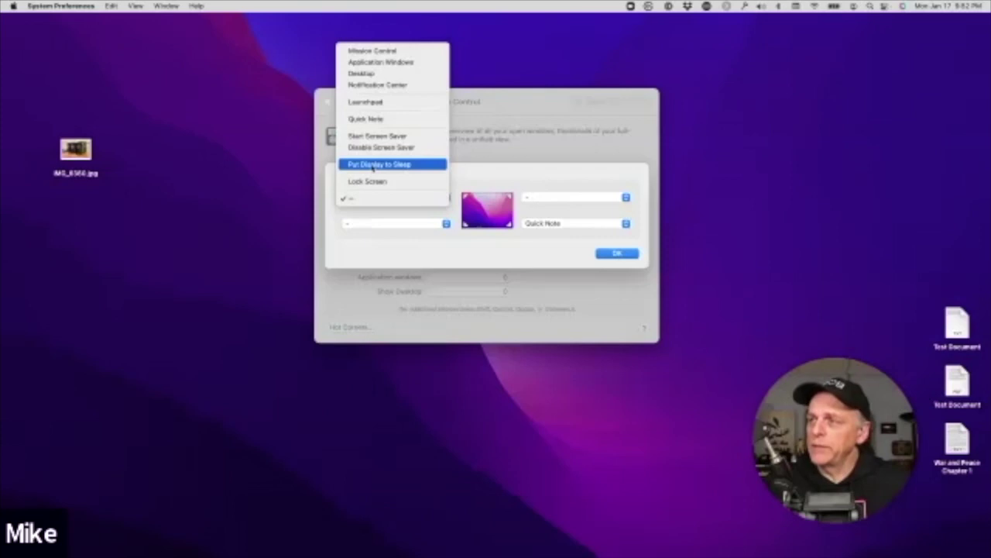
pyautogui.click(468, 174)
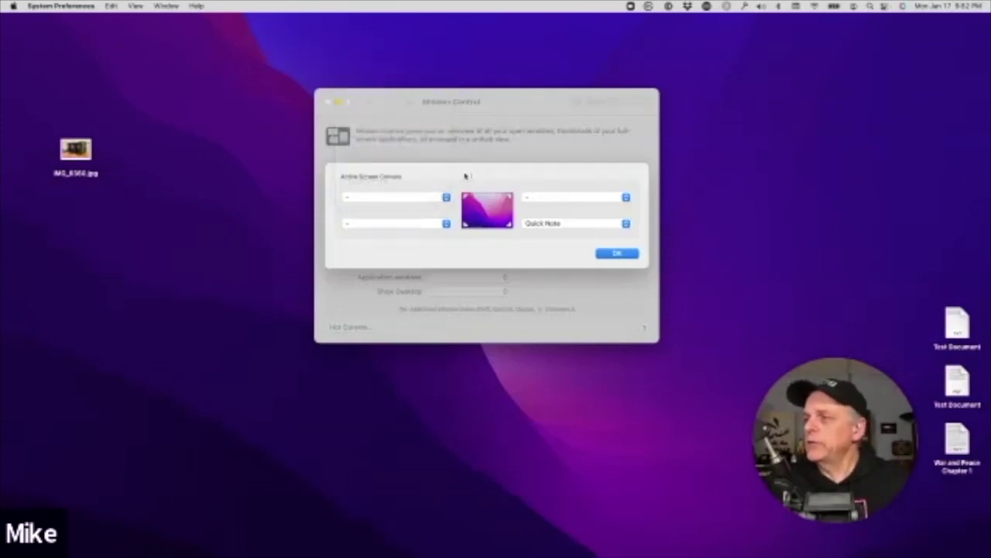
pyautogui.click(432, 200)
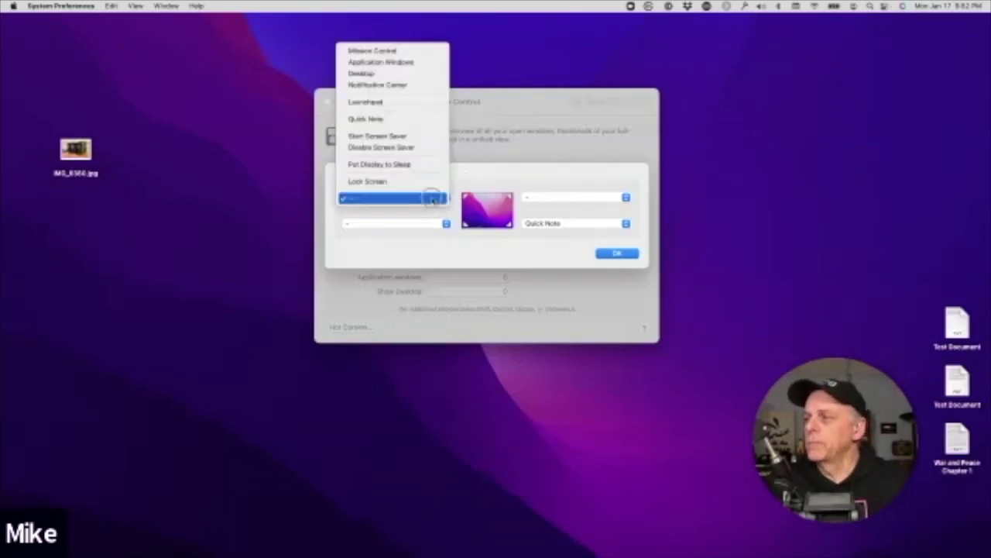
pyautogui.click(434, 198)
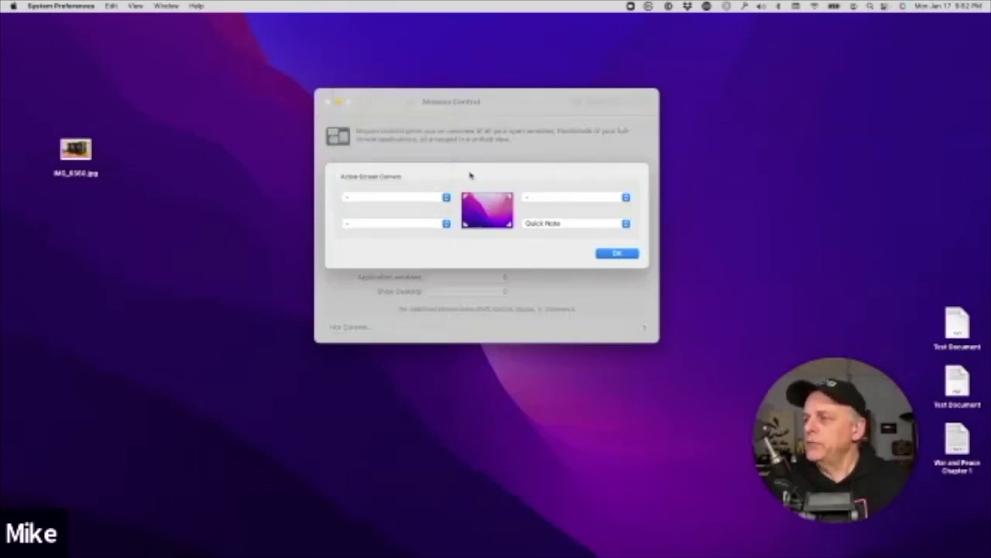
pyautogui.click(419, 201)
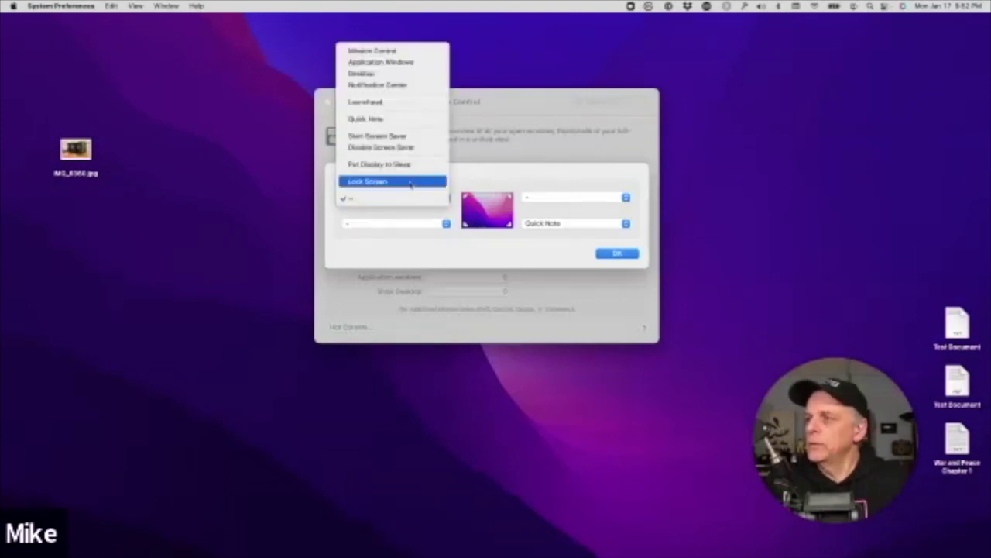
pyautogui.click(396, 148)
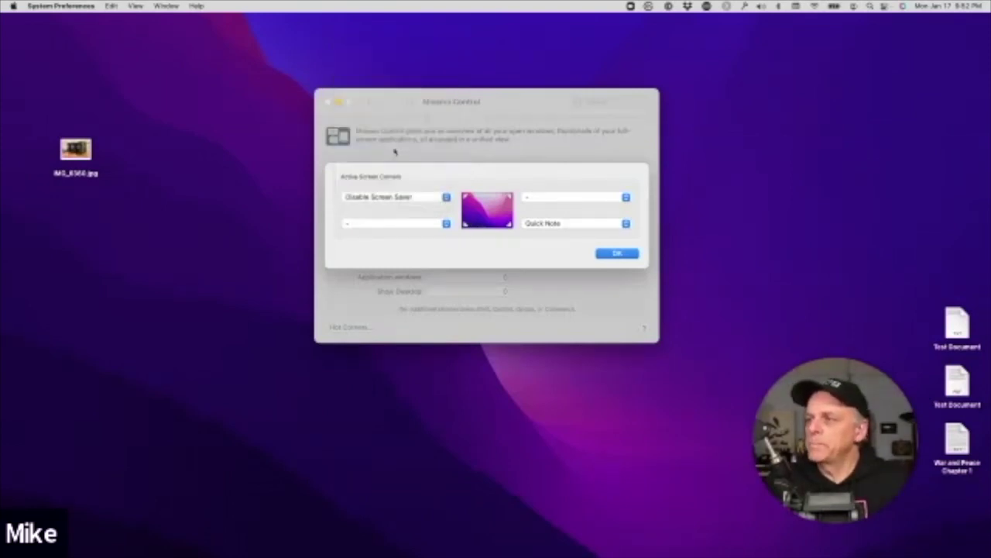
# Step: Set the bottom-left hot corner to Put Display to Sleep and check the Lock Screen option without changing the top-left corner
pyautogui.click(385, 225)
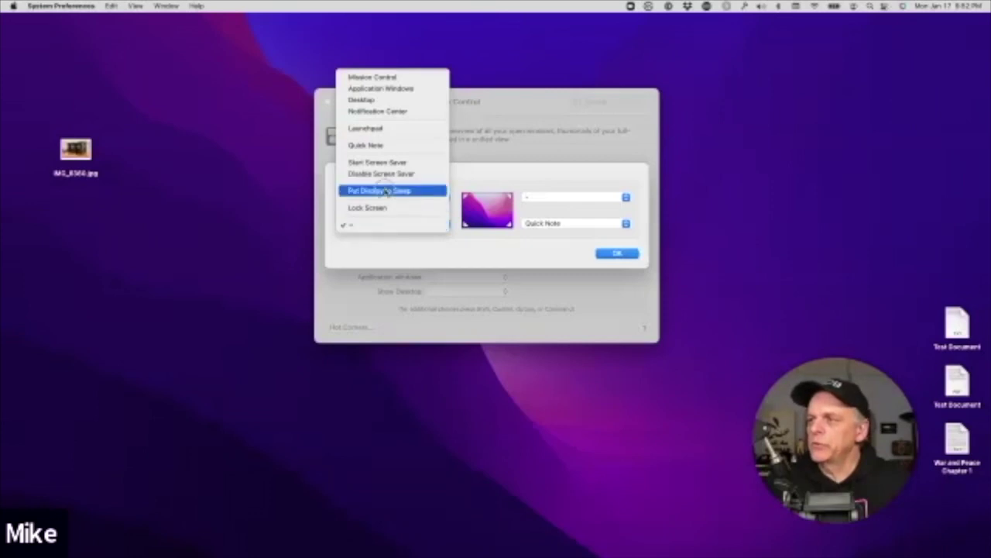
pyautogui.click(385, 191)
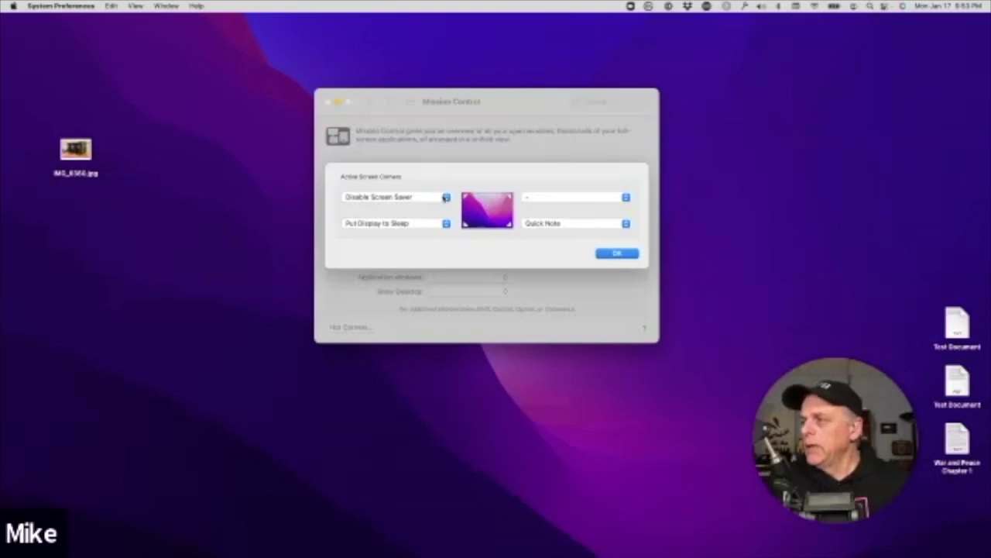
pyautogui.click(446, 197)
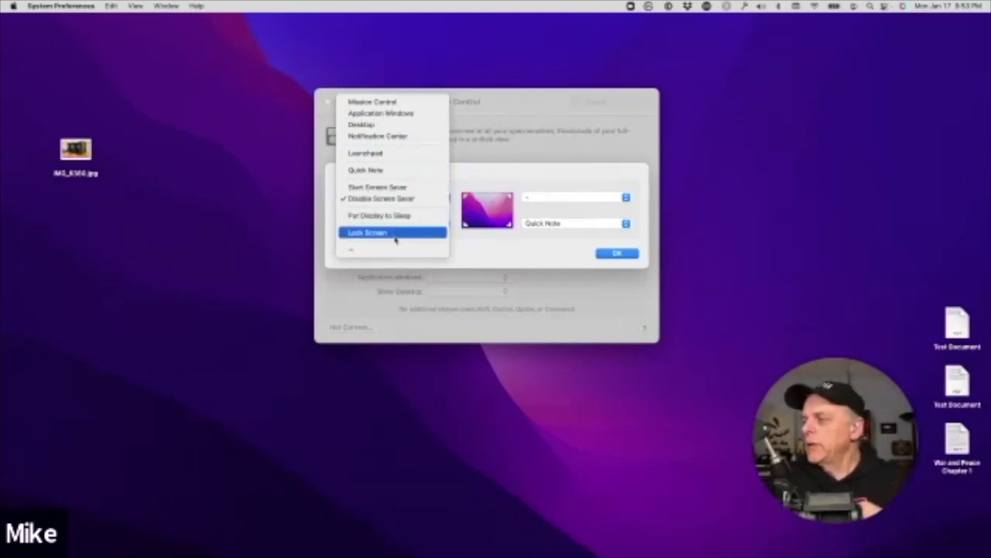
pyautogui.click(507, 175)
# Step: Set the top-right hot corner to Notification Center, trigger it to show the notifications and dismiss them
pyautogui.click(573, 199)
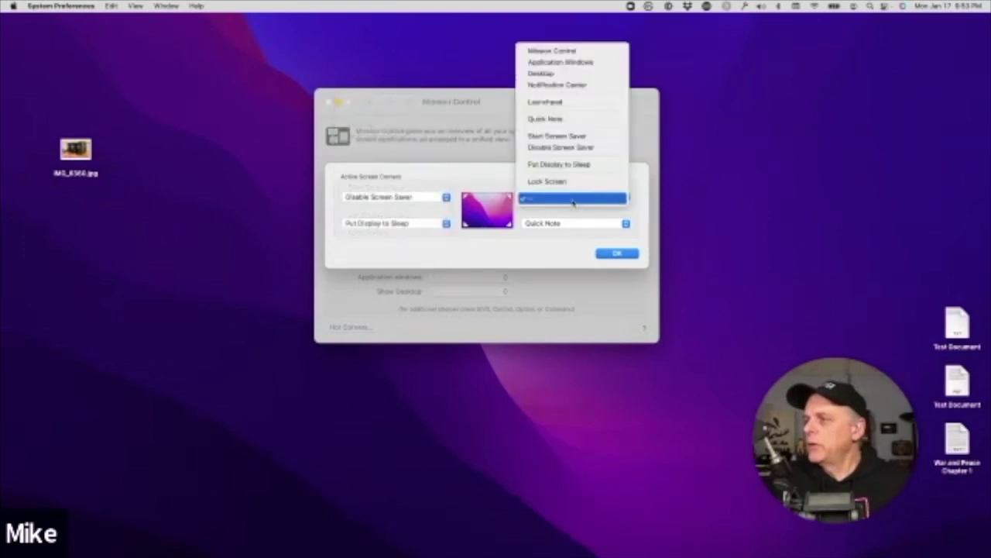
pyautogui.click(496, 177)
pyautogui.click(564, 196)
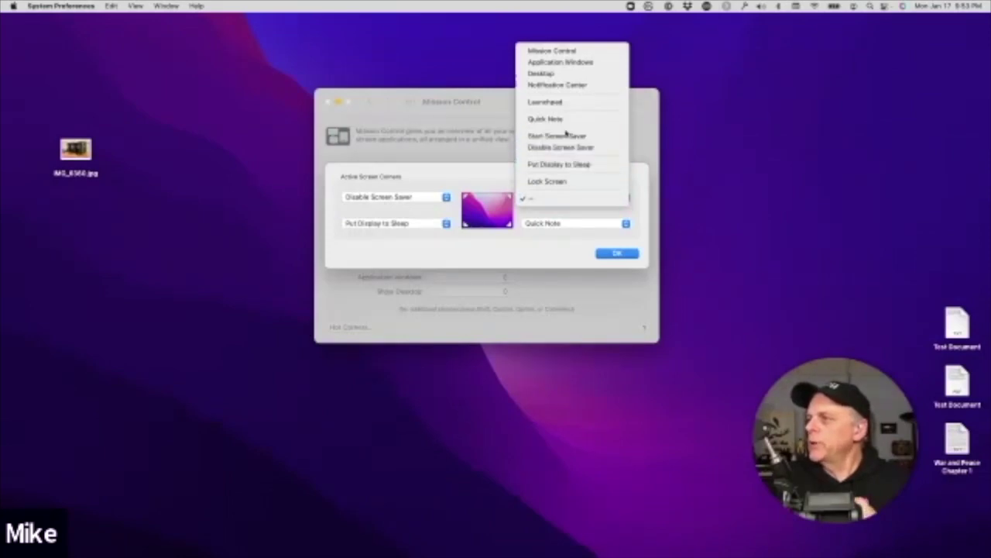
pyautogui.click(560, 85)
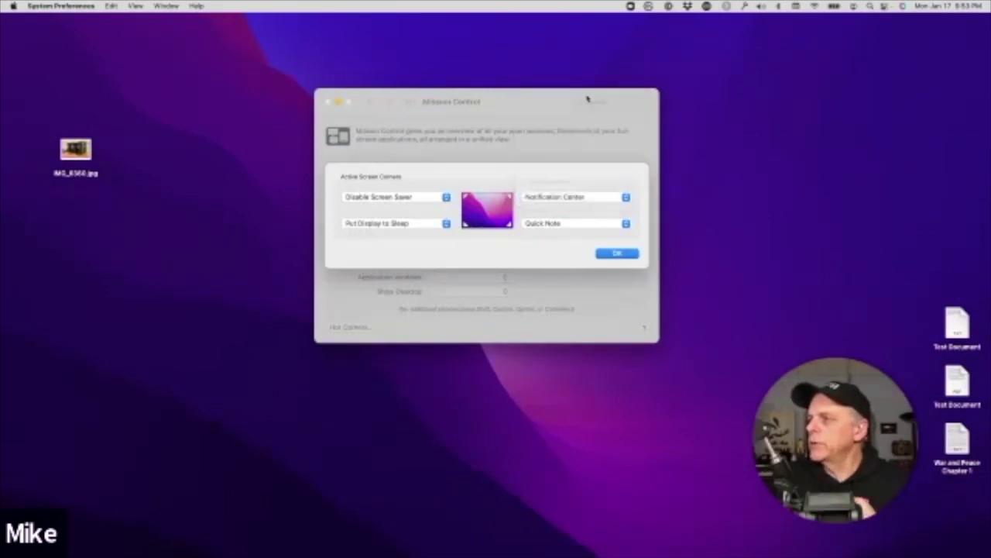
pyautogui.moveTo(990, 0)
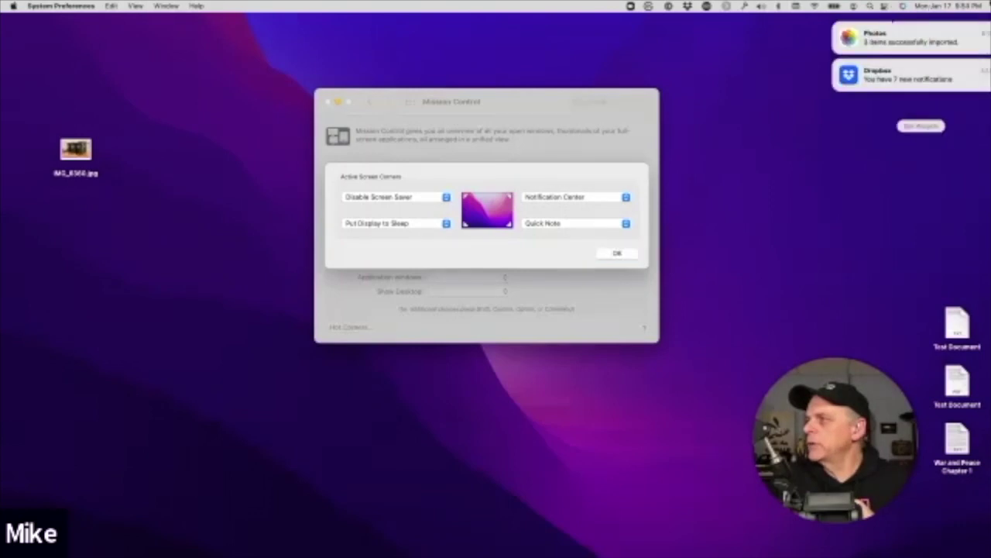
pyautogui.click(773, 46)
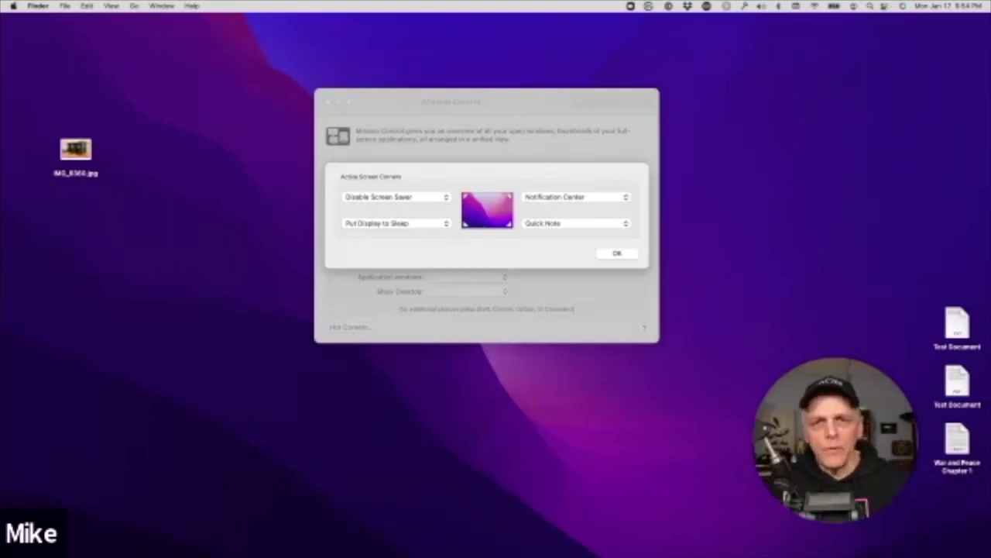
# Step: Try out the Quick Note hot corner by bringing up a new blank note in Notes
pyautogui.click(468, 170)
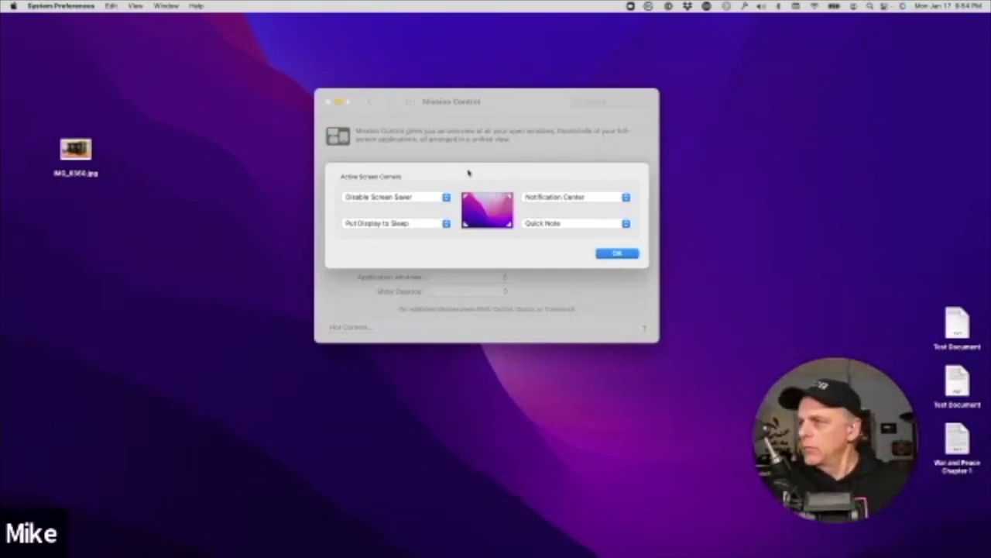
pyautogui.press('super+Tab')
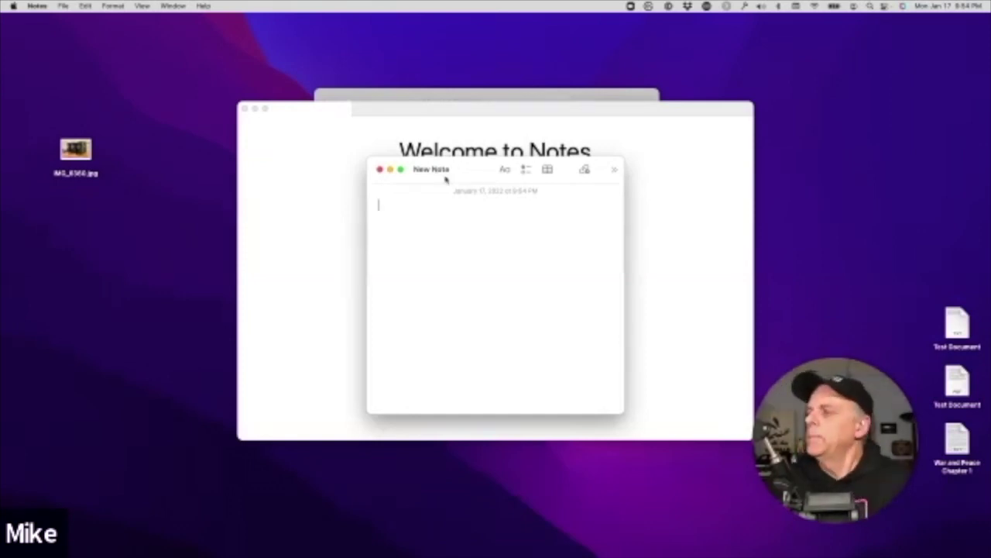
# Step: Close the Welcome to Notes window, move the New Note window over the Hot Corners settings and close the note
pyautogui.moveTo(463, 166); pyautogui.dragTo(440, 140)
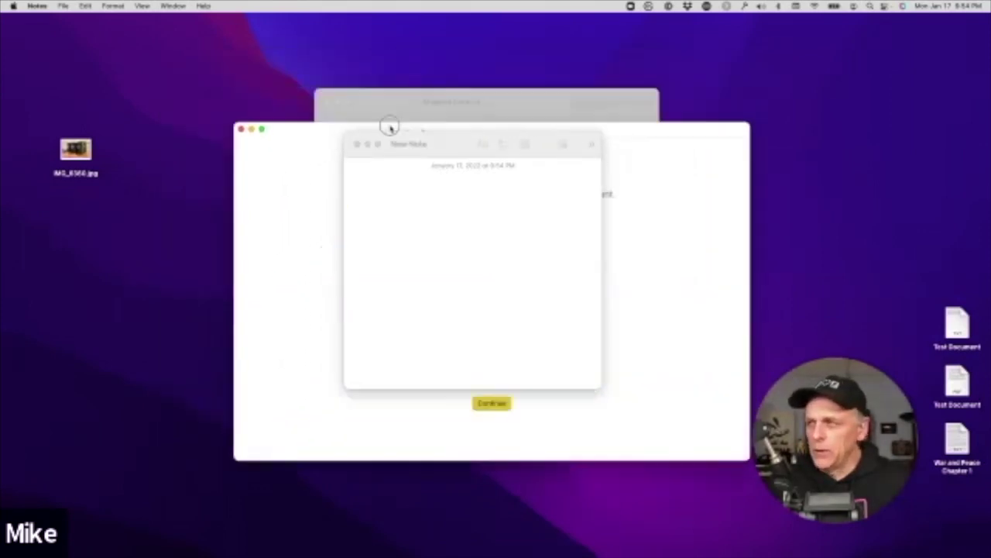
pyautogui.moveTo(450, 137); pyautogui.dragTo(371, 80)
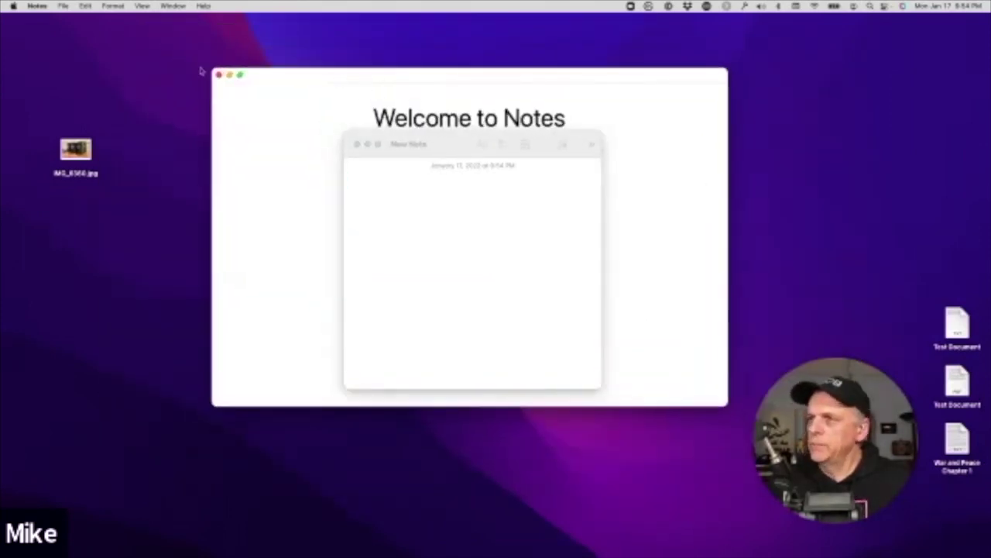
pyautogui.click(220, 75)
pyautogui.moveTo(448, 142); pyautogui.dragTo(447, 100)
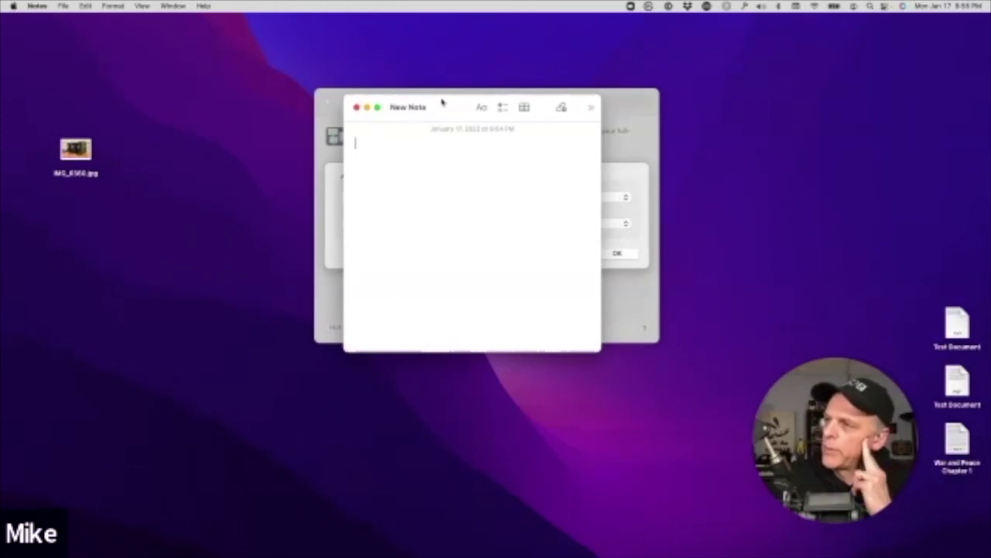
pyautogui.moveTo(443, 105); pyautogui.dragTo(472, 116)
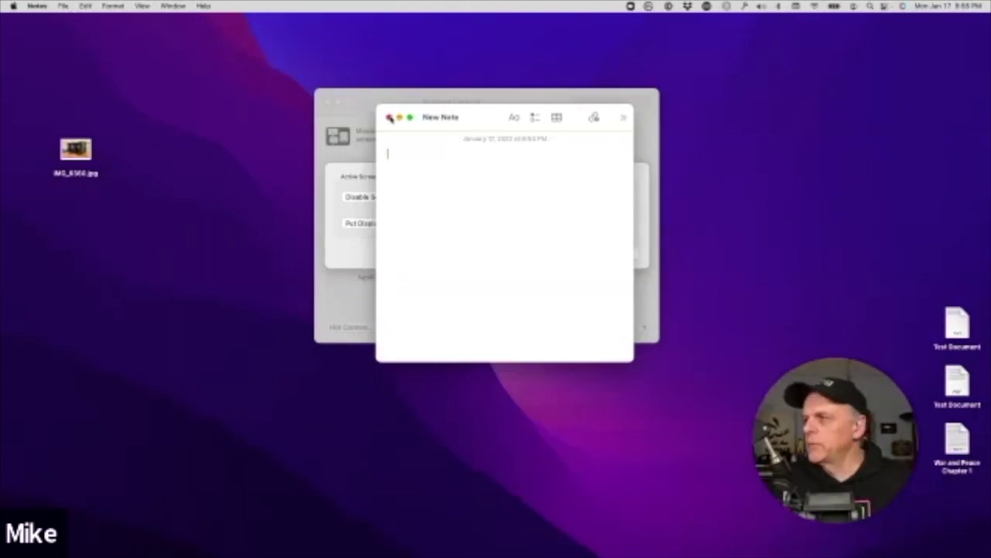
pyautogui.moveTo(469, 118); pyautogui.dragTo(468, 123)
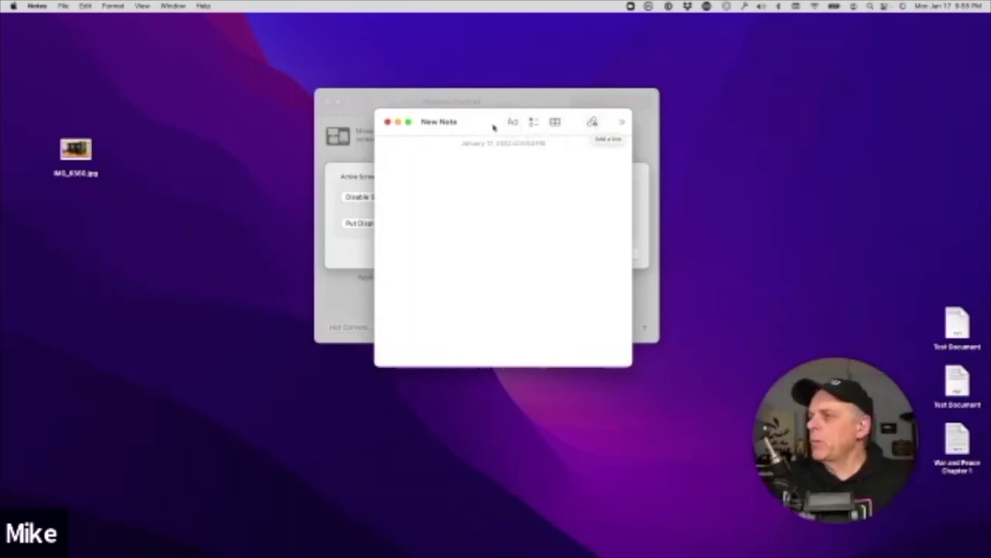
pyautogui.click(388, 123)
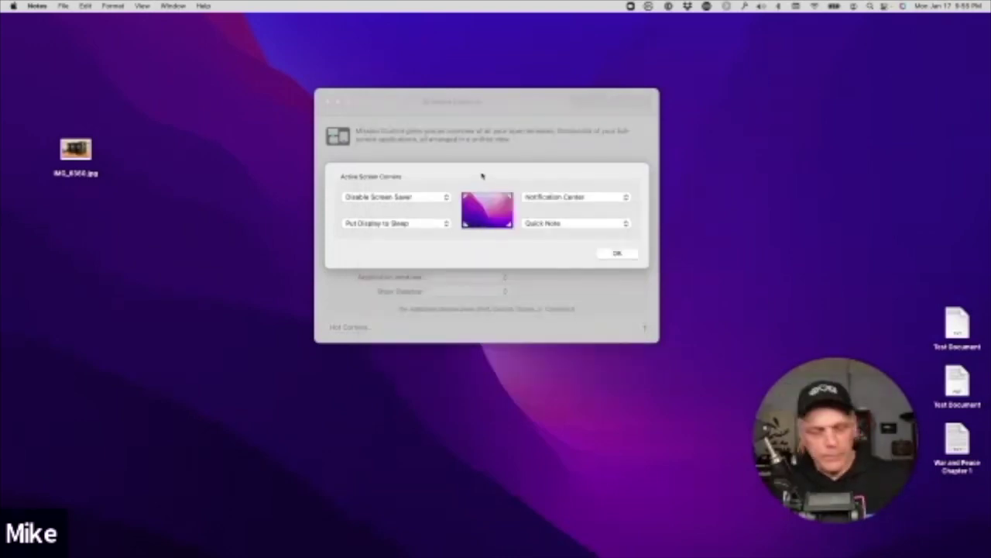
# Step: Bring up the blank Quick Note once directly and twice through the bottom-right hot corner, closing the note each time
pyautogui.press('fn+q')
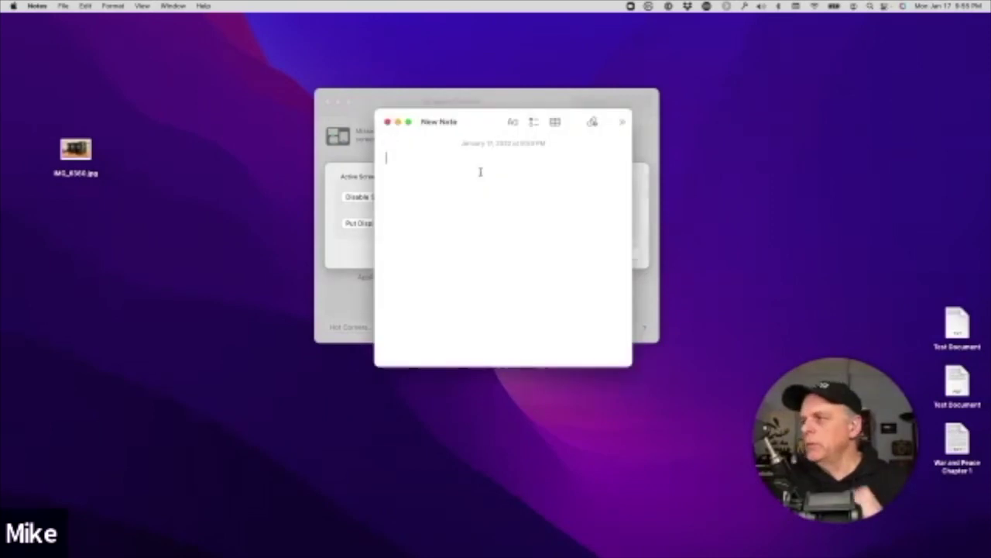
pyautogui.click(388, 124)
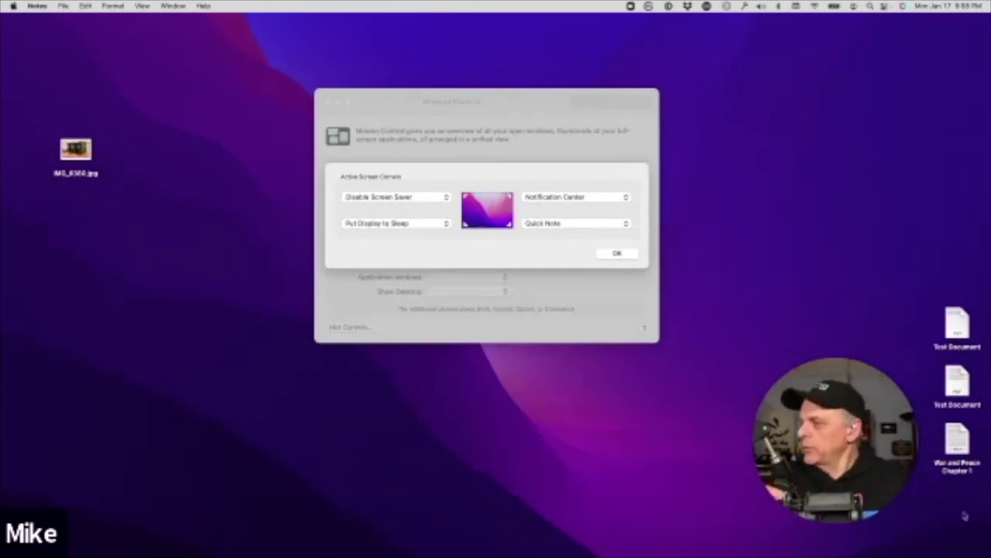
pyautogui.moveTo(990, 557)
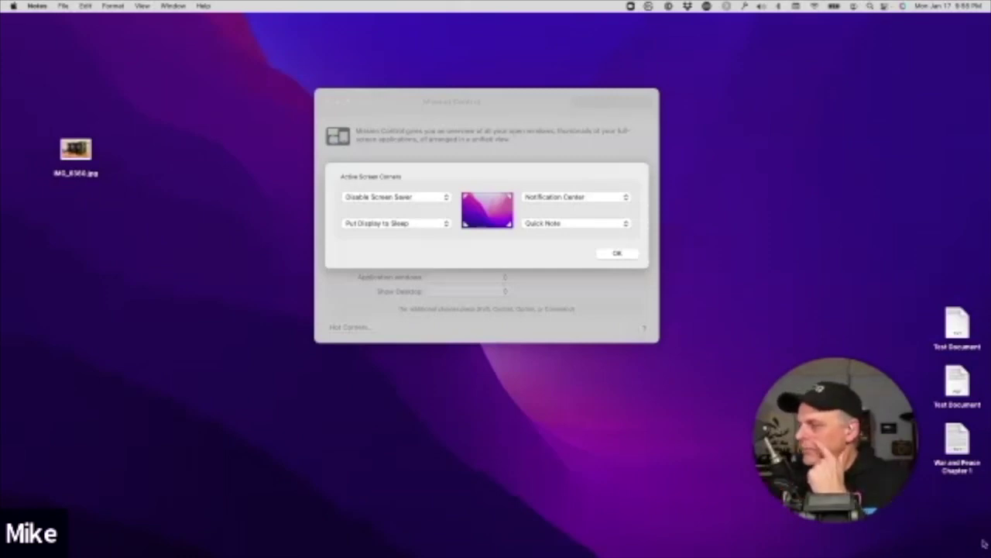
pyautogui.click(986, 547)
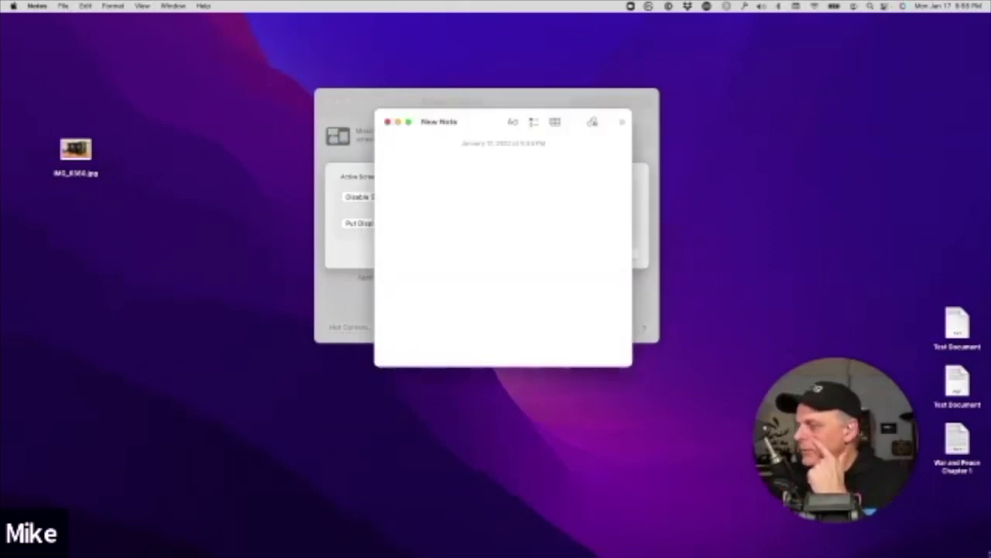
pyautogui.moveTo(988, 553)
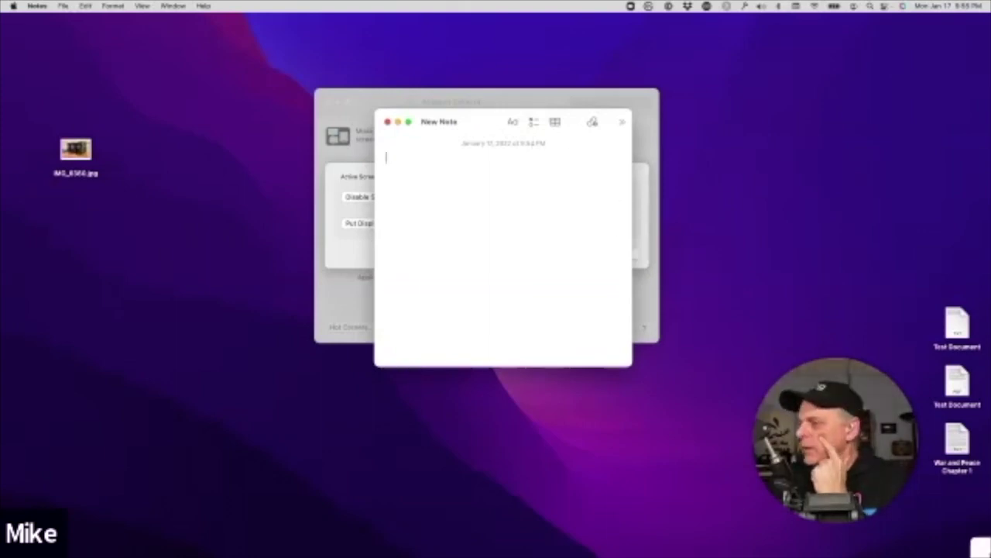
pyautogui.click(981, 547)
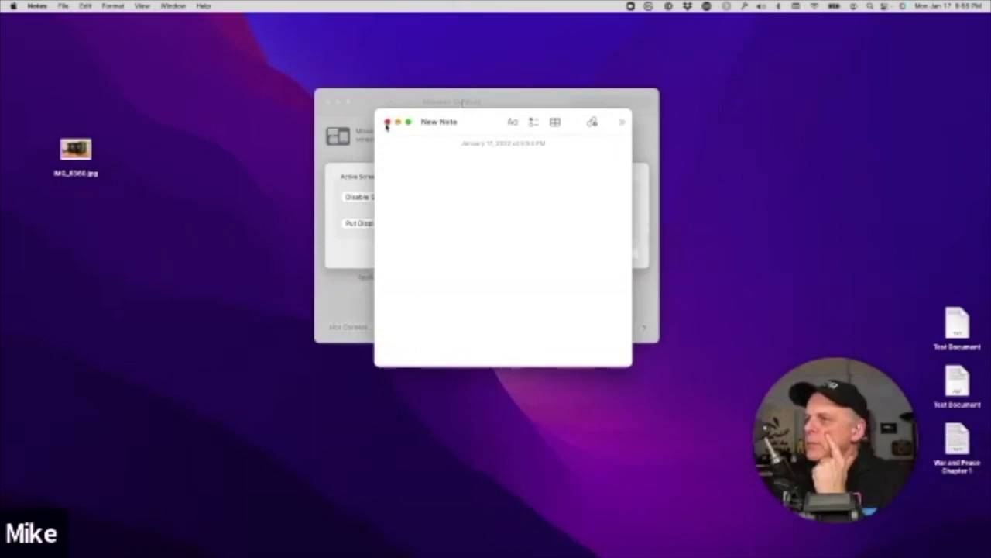
pyautogui.click(386, 125)
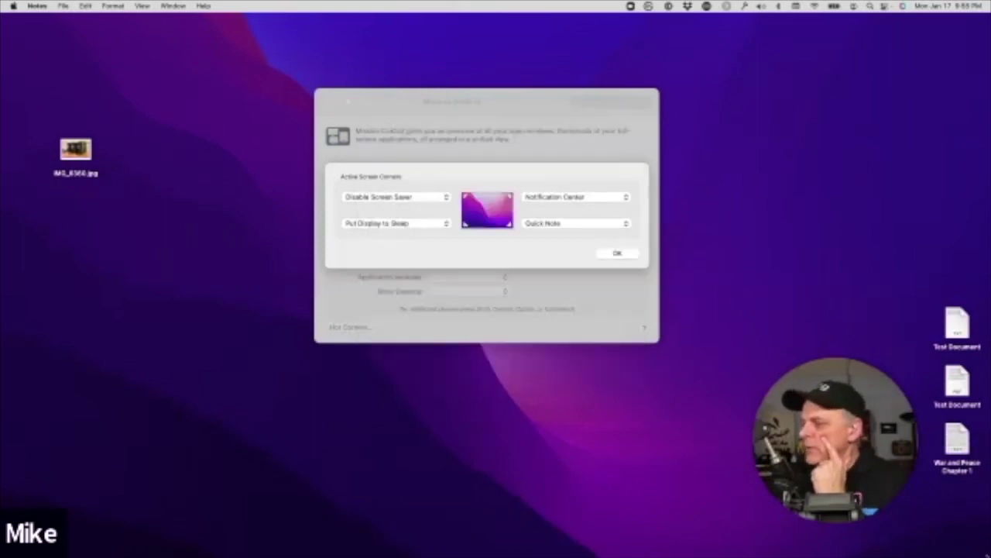
pyautogui.moveTo(989, 554)
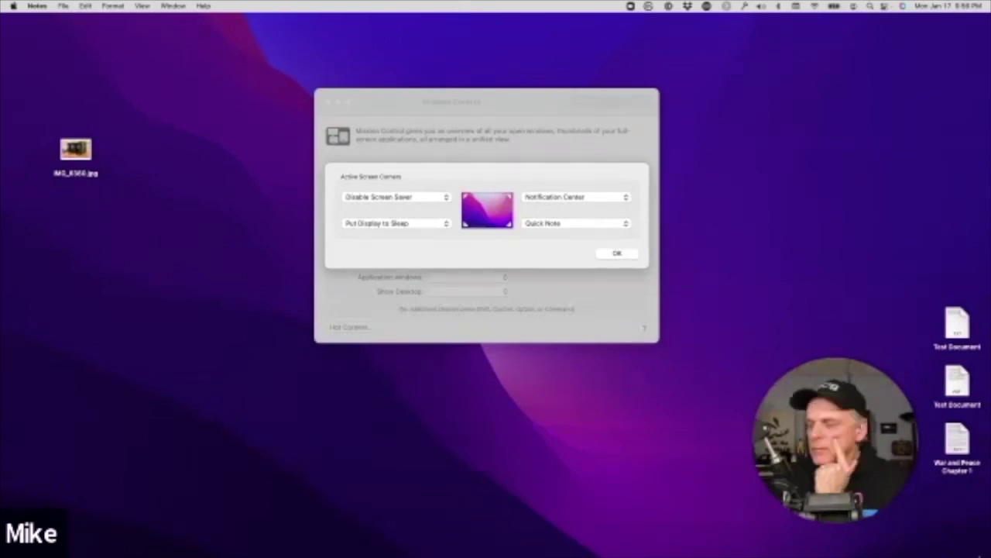
pyautogui.click(982, 548)
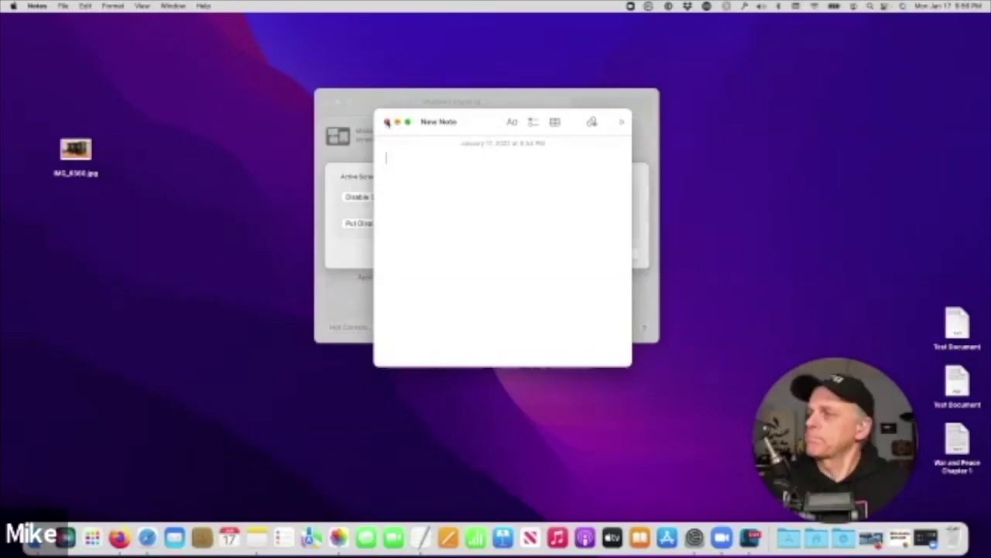
pyautogui.click(388, 121)
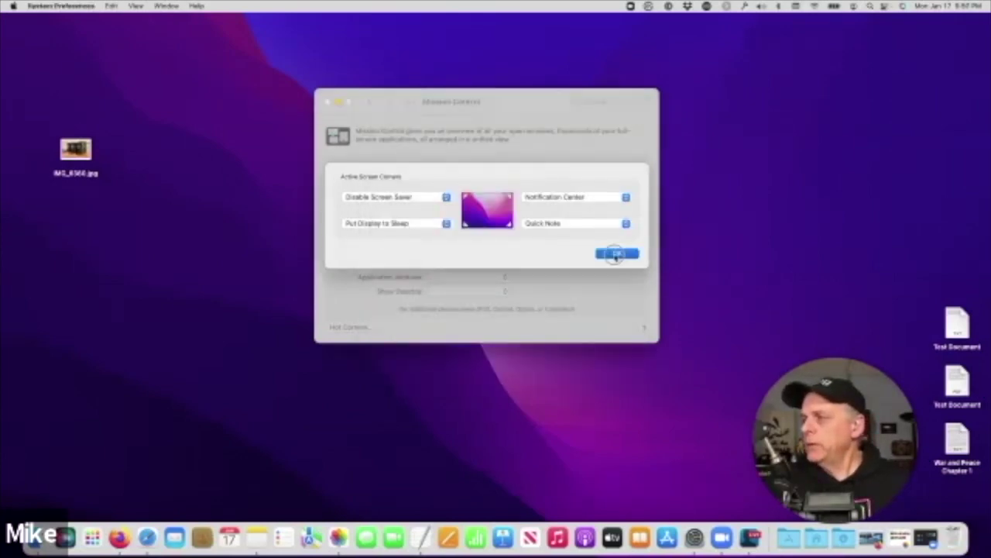
# Step: Confirm the hot corner assignments, reopen them for one more review, and close System Preferences
pyautogui.click(618, 255)
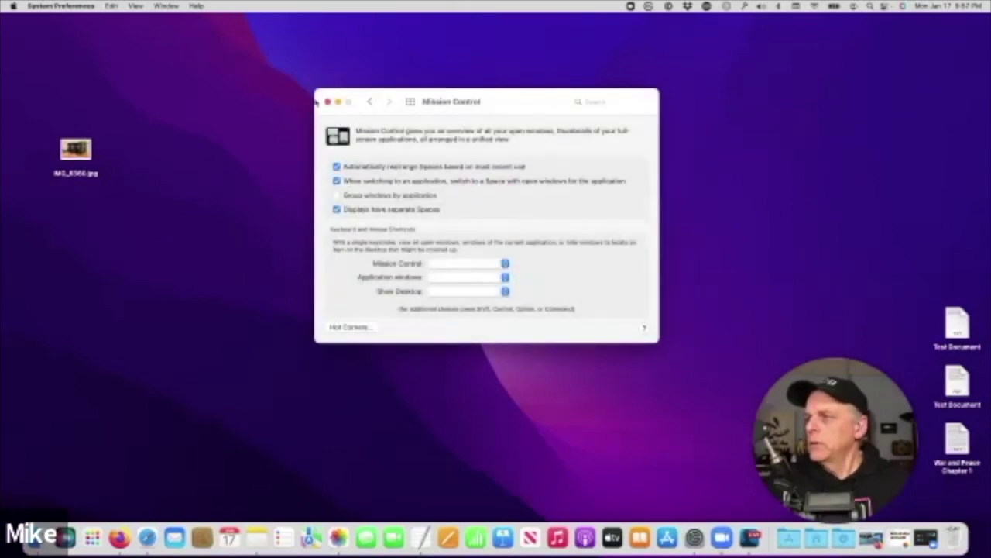
pyautogui.click(346, 327)
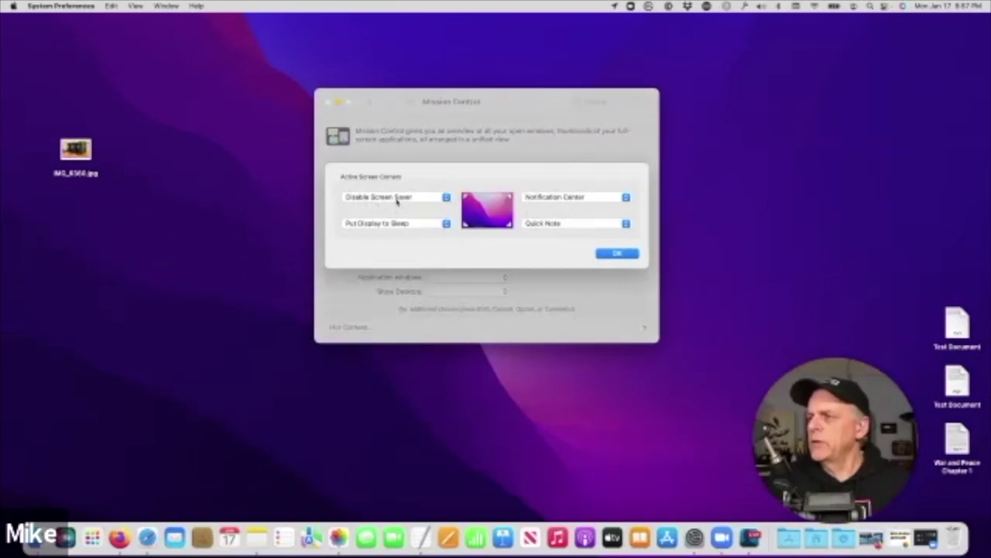
pyautogui.click(619, 255)
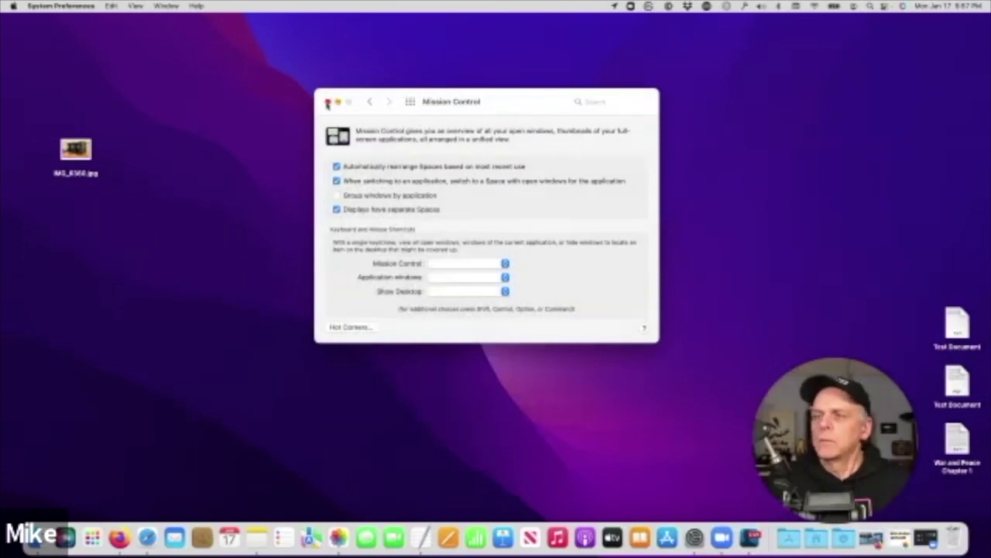
pyautogui.click(328, 101)
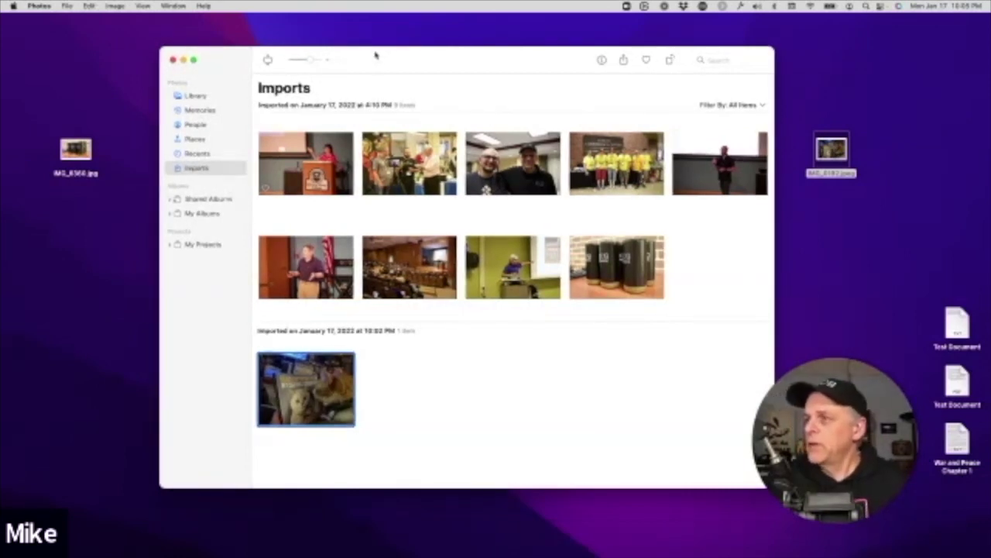
# Step: Switch from Photos to Finder and open the Pictures folder inside the home folder
pyautogui.moveTo(375, 55); pyautogui.dragTo(368, 57)
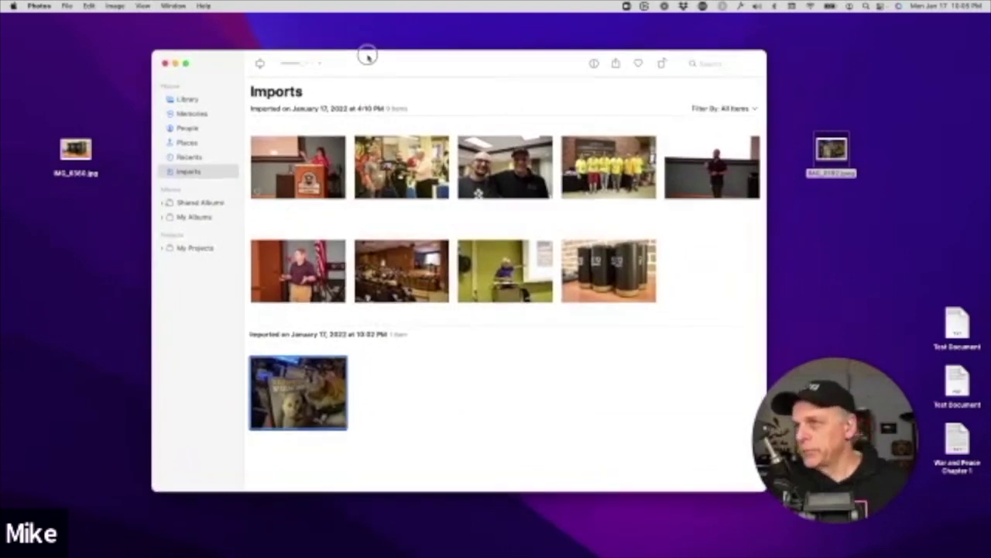
pyautogui.click(68, 7)
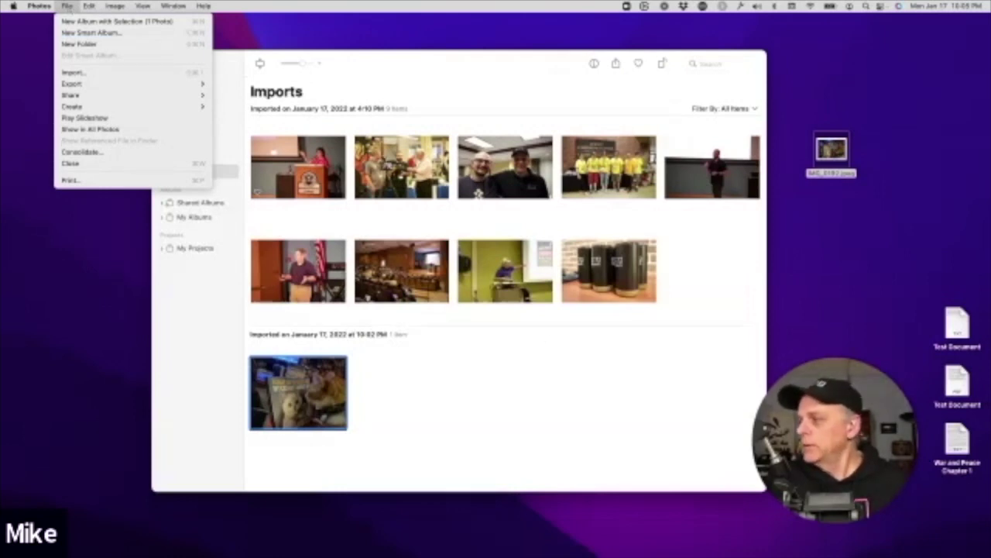
pyautogui.click(664, 537)
pyautogui.moveTo(742, 541)
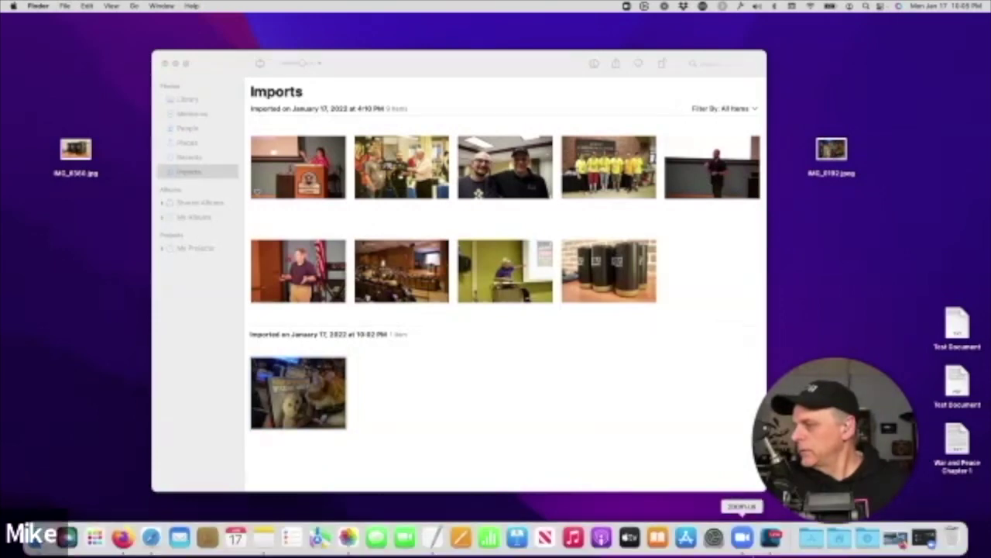
pyautogui.click(839, 540)
pyautogui.click(834, 502)
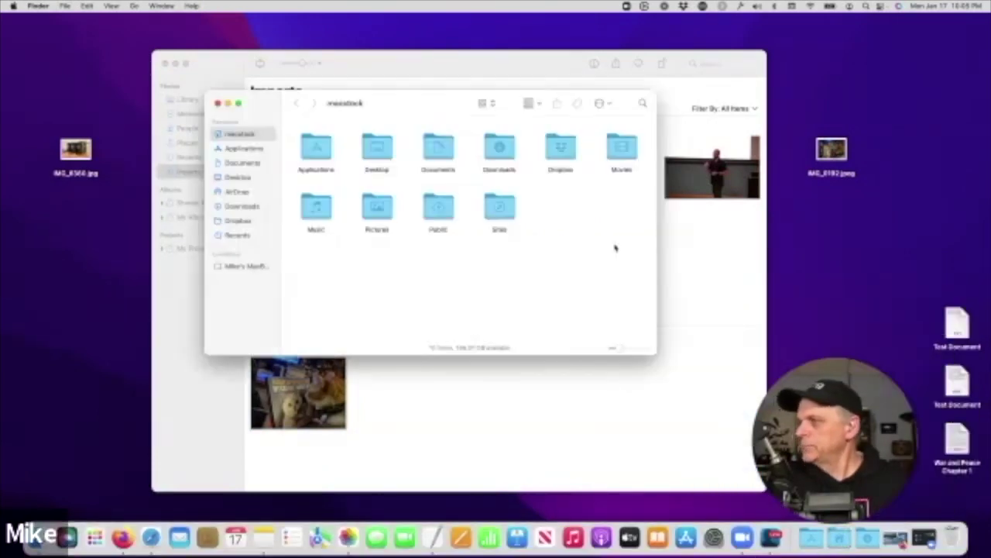
pyautogui.doubleClick(375, 209)
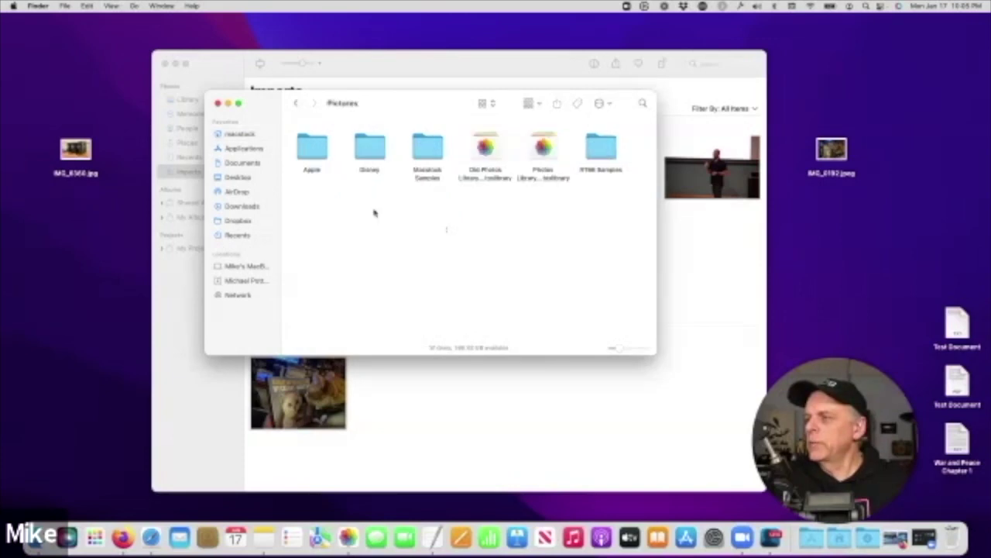
# Step: Preview the Photos Library and the Old Photos Library files in the Pictures folder with Quick Look
pyautogui.click(541, 148)
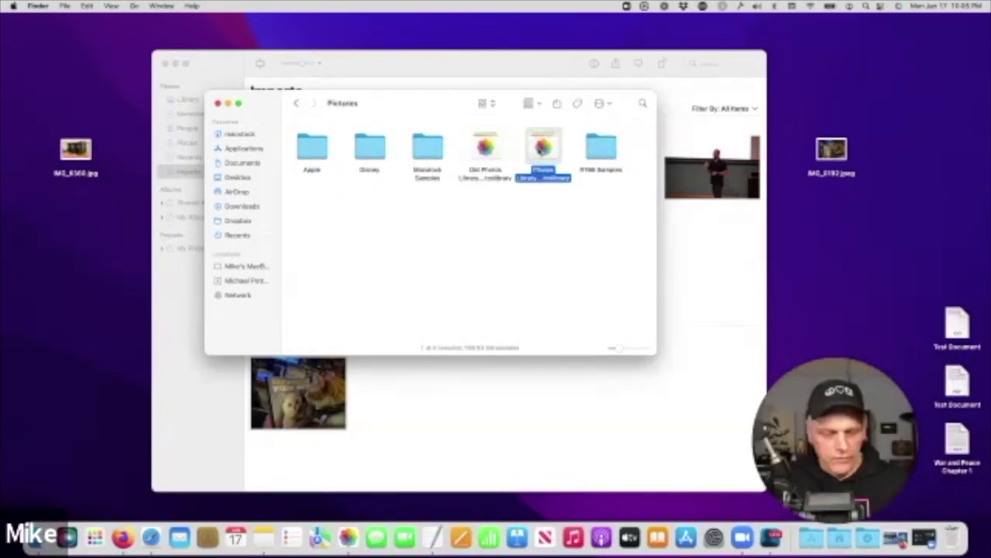
pyautogui.press('space')
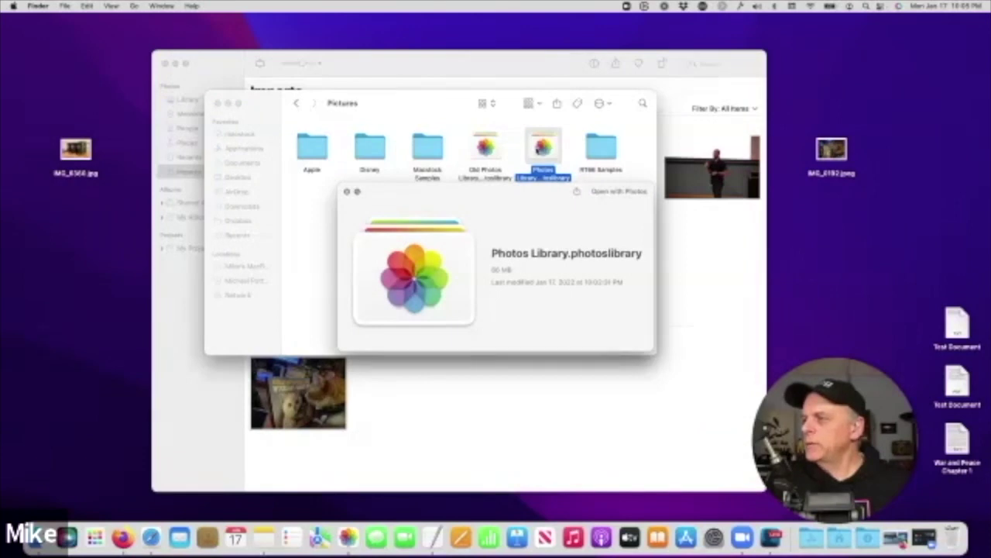
pyautogui.press('space')
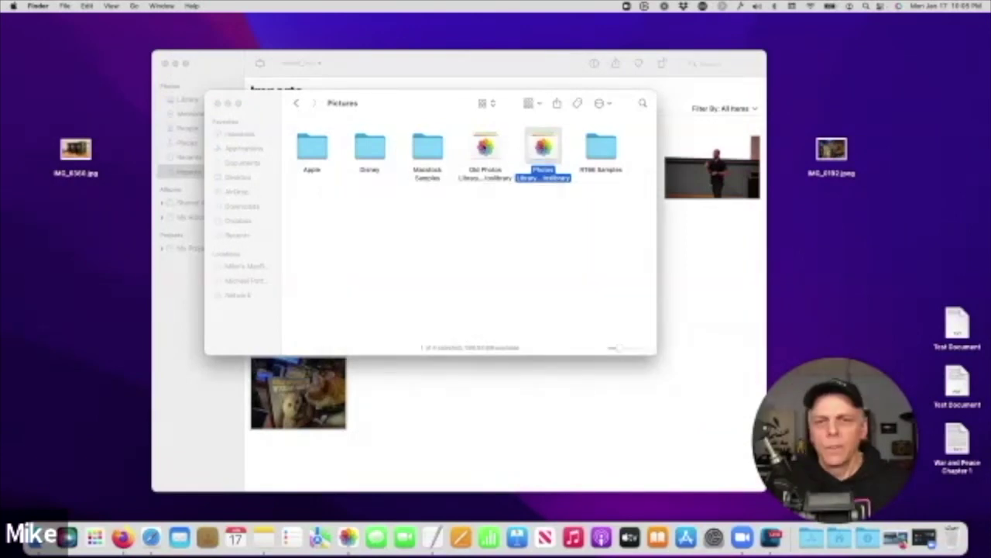
pyautogui.click(485, 147)
pyautogui.press('space')
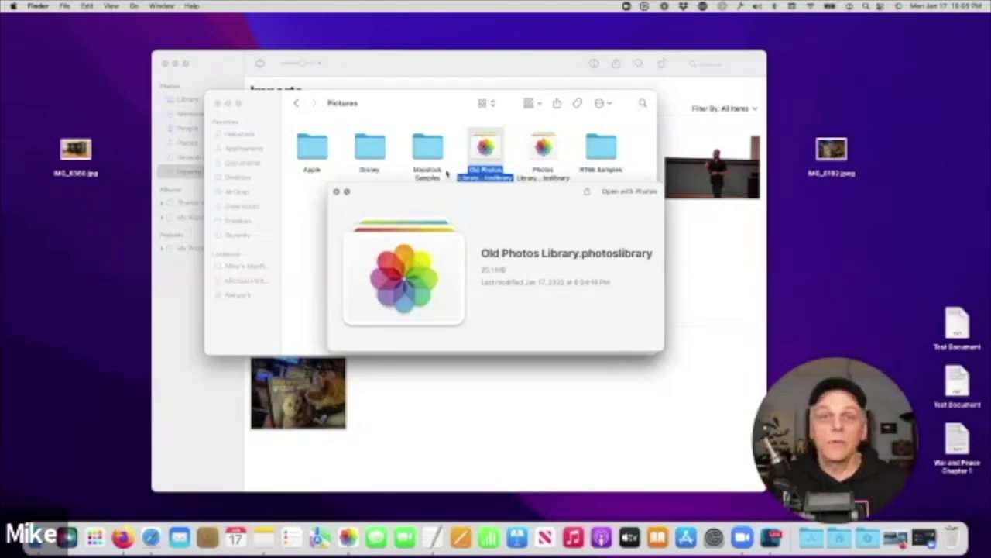
pyautogui.press('space')
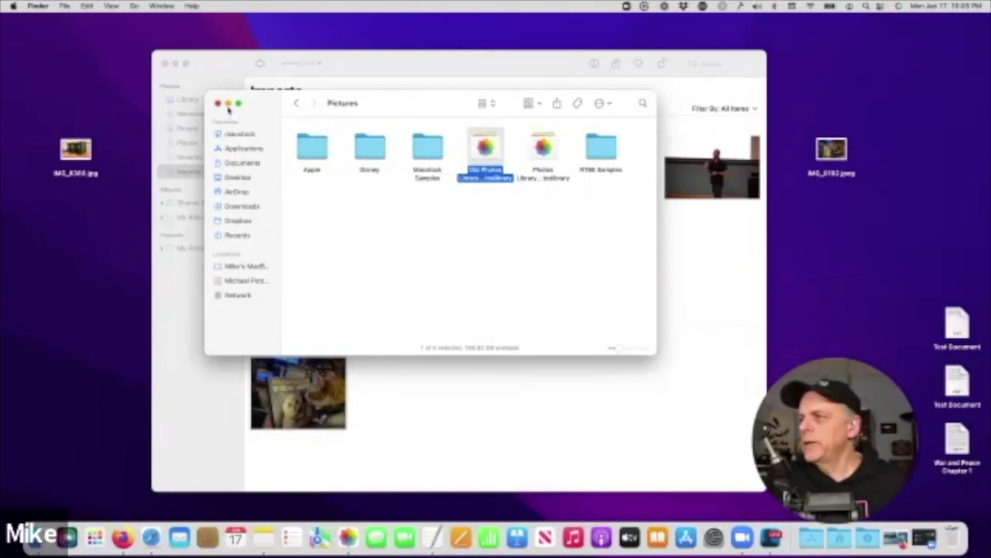
# Step: Quit Photos and close the Finder window showing the Pictures folder
pyautogui.click(350, 67)
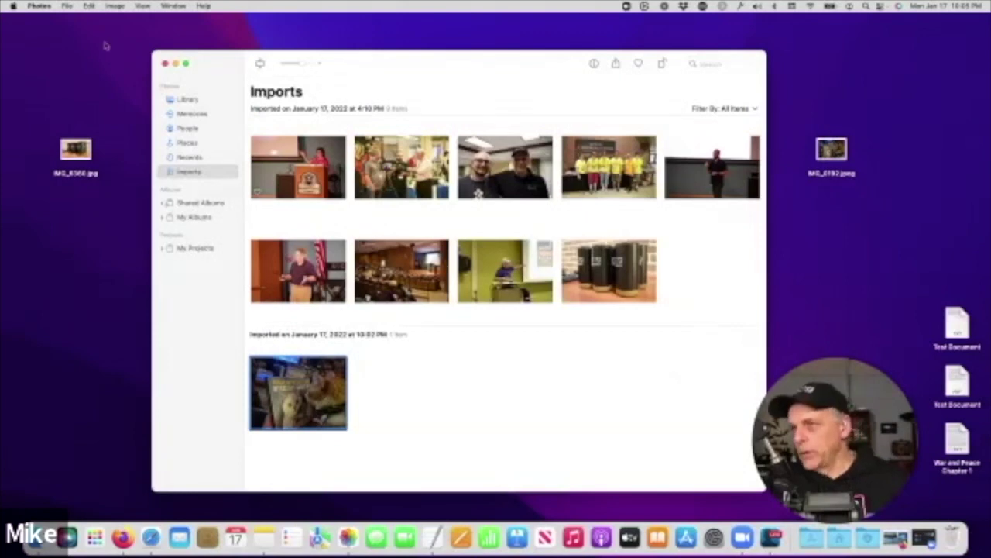
pyautogui.click(47, 7)
pyautogui.click(61, 126)
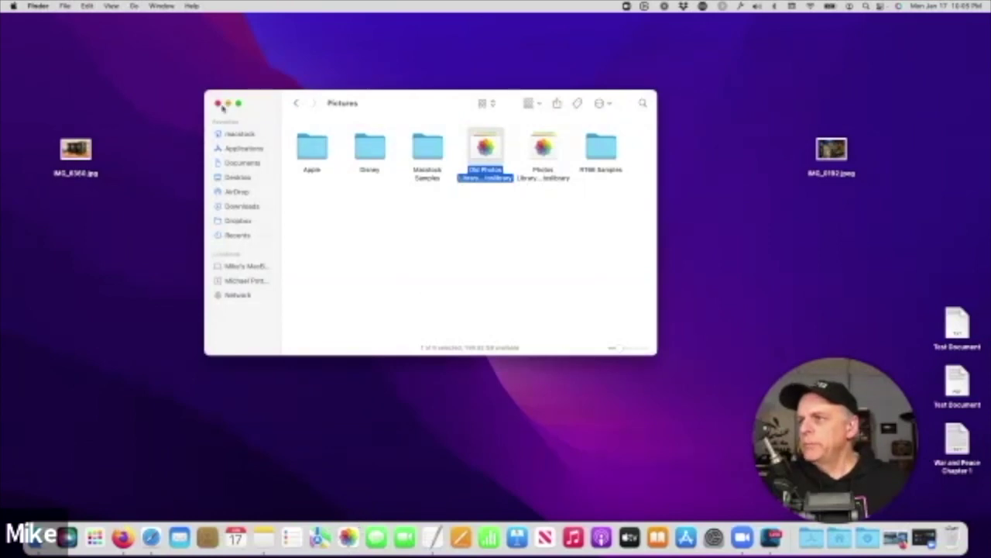
pyautogui.click(219, 104)
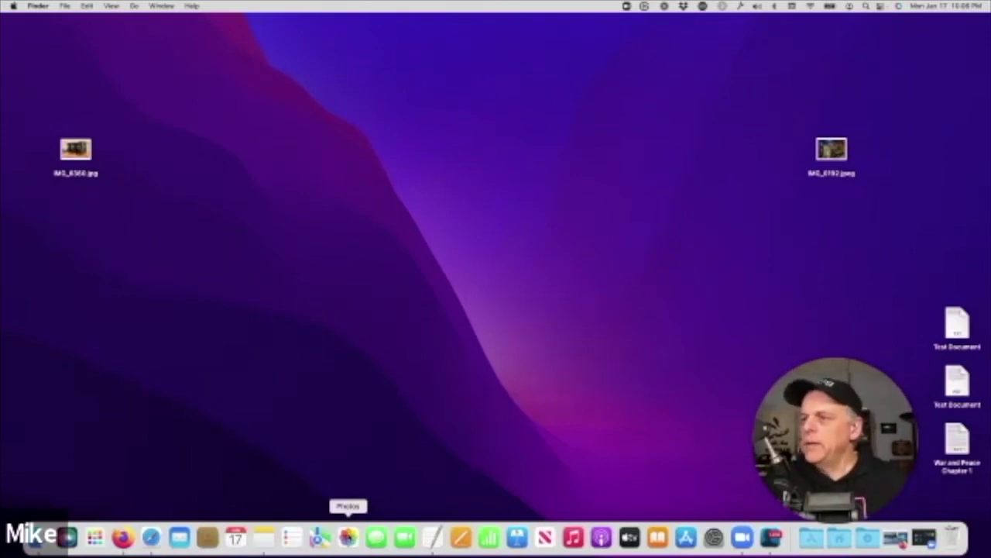
# Step: Launch Photos with the library chooser and open Old Photos Library.photoslibrary
pyautogui.click(347, 536)
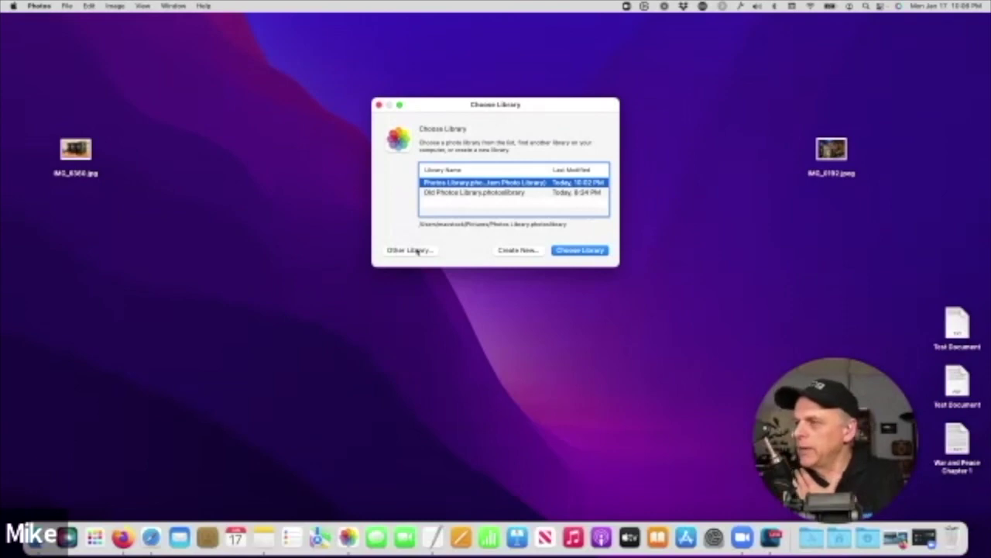
pyautogui.click(456, 193)
pyautogui.click(453, 182)
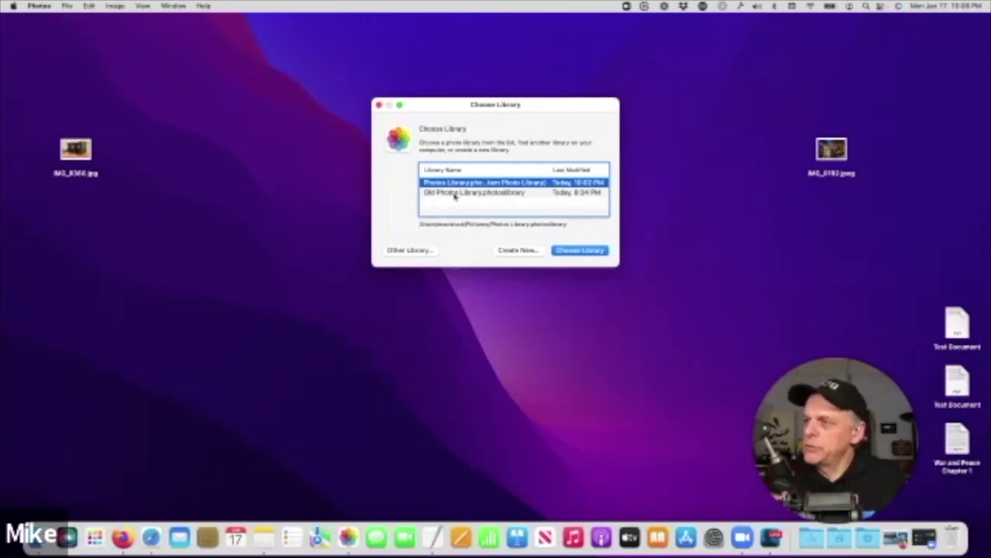
pyautogui.click(455, 195)
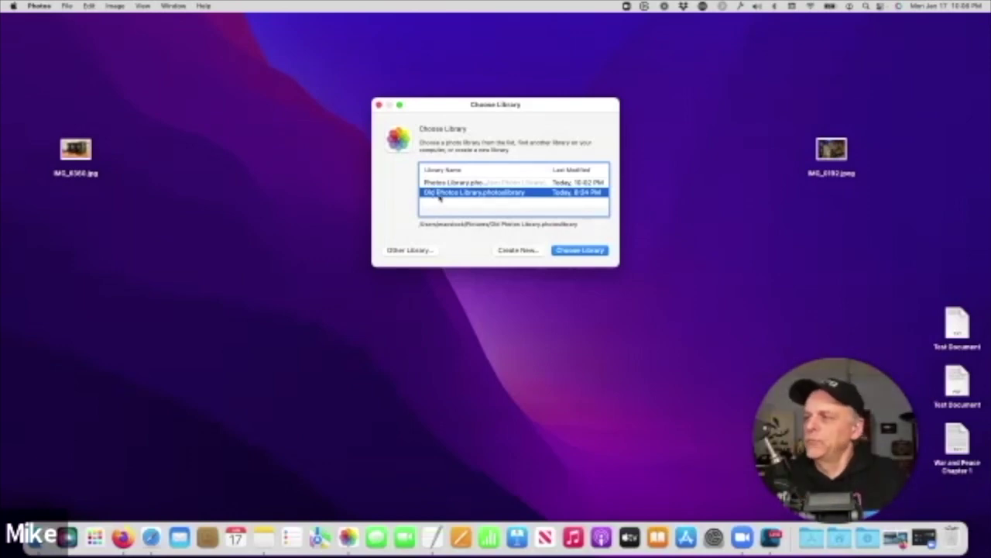
pyautogui.click(580, 251)
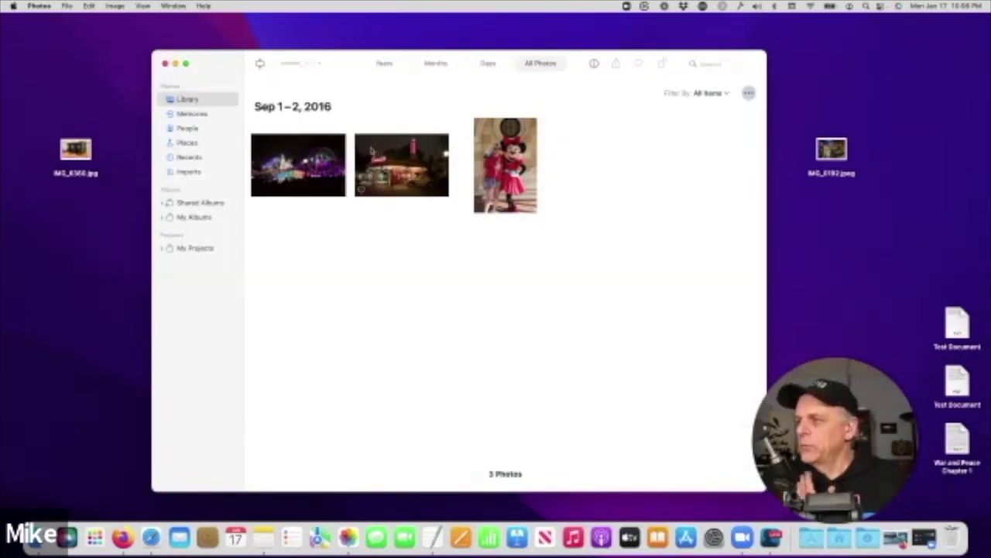
# Step: View the Oswald's gas station photo at full size and return to the library overview
pyautogui.click(399, 163)
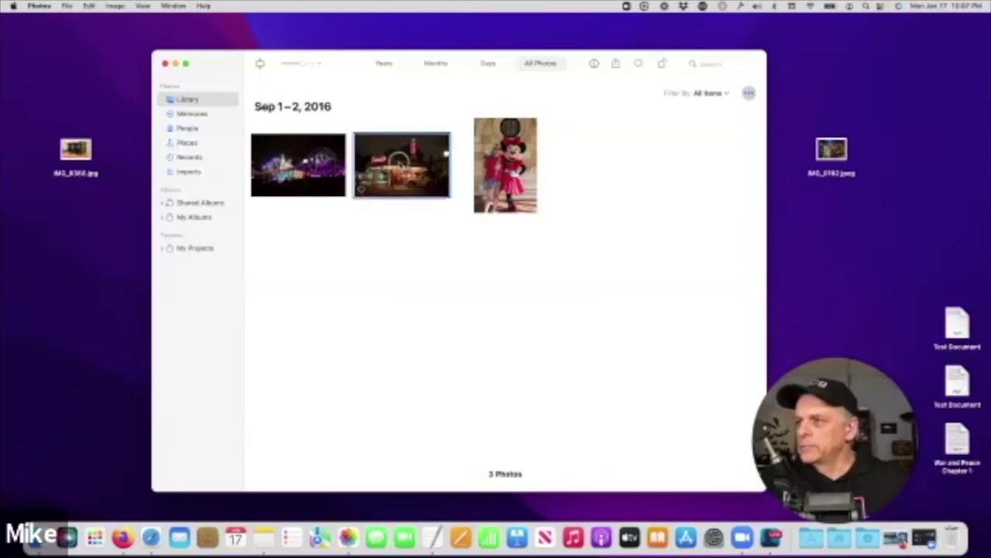
pyautogui.doubleClick(399, 165)
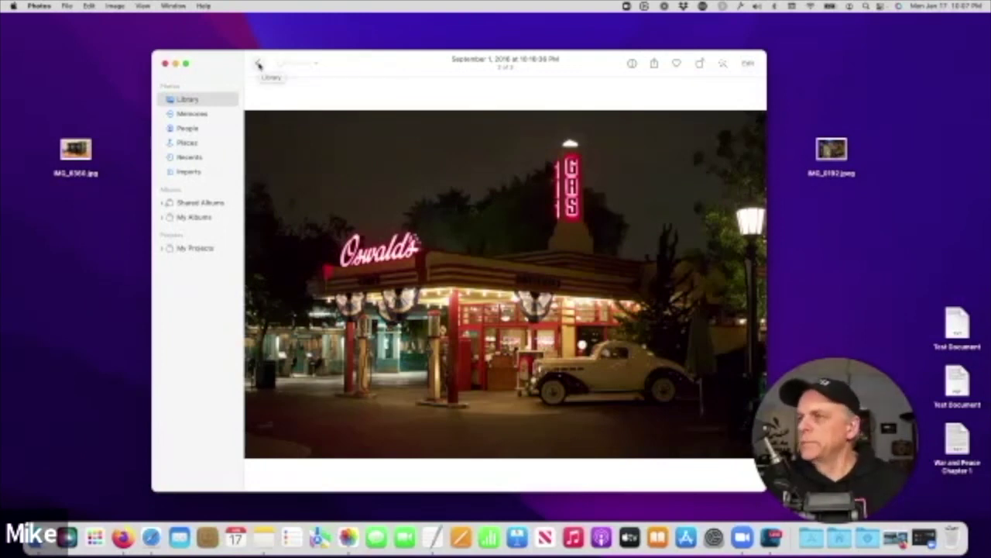
pyautogui.click(260, 64)
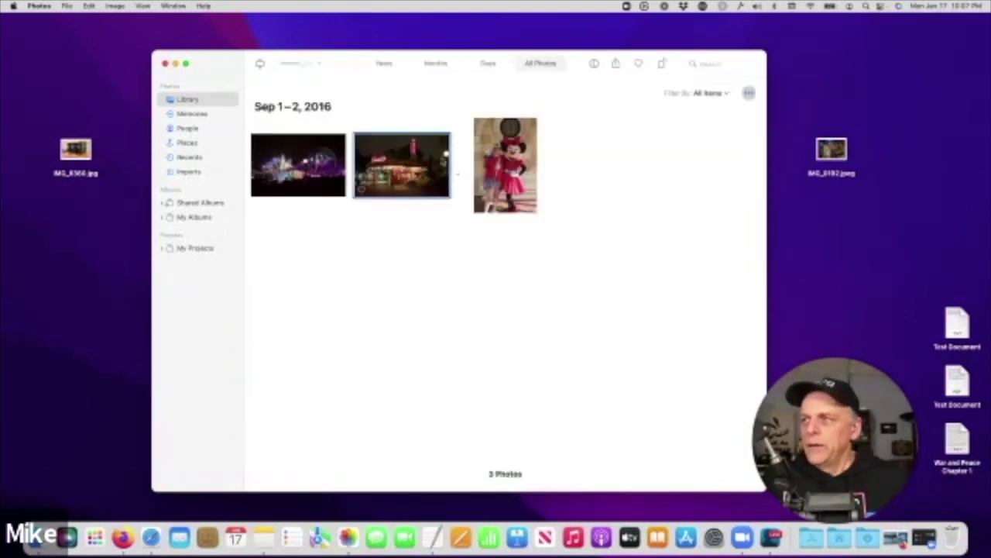
# Step: Quit Photos and relaunch it with the library chooser, choosing the system Photos Library
pyautogui.click(39, 5)
pyautogui.click(74, 130)
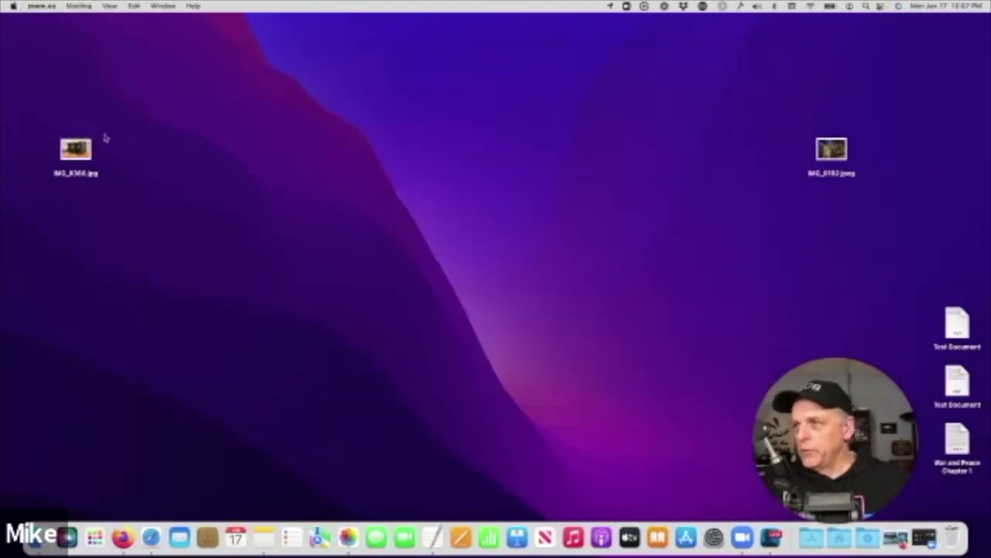
pyautogui.click(348, 539)
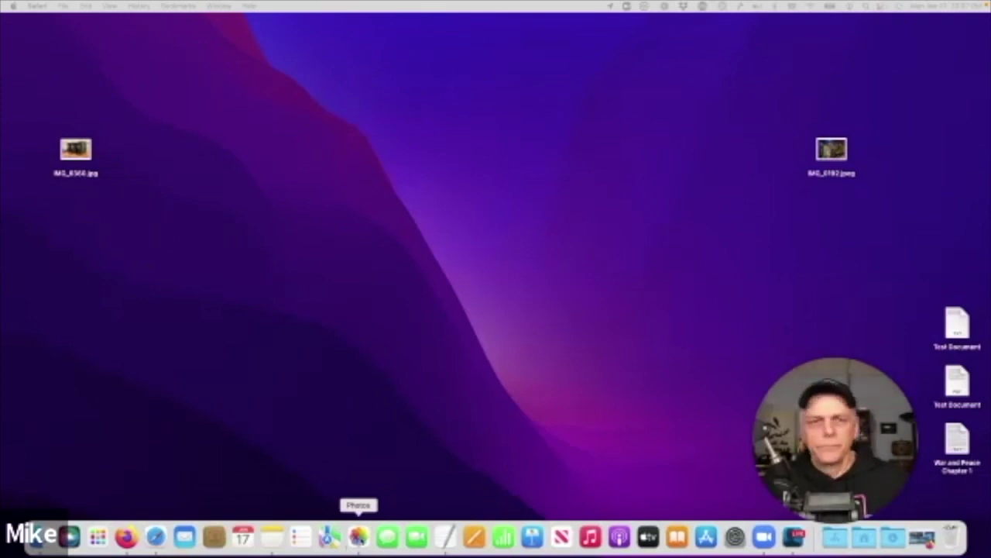
pyautogui.moveTo(305, 104); pyautogui.dragTo(418, 103)
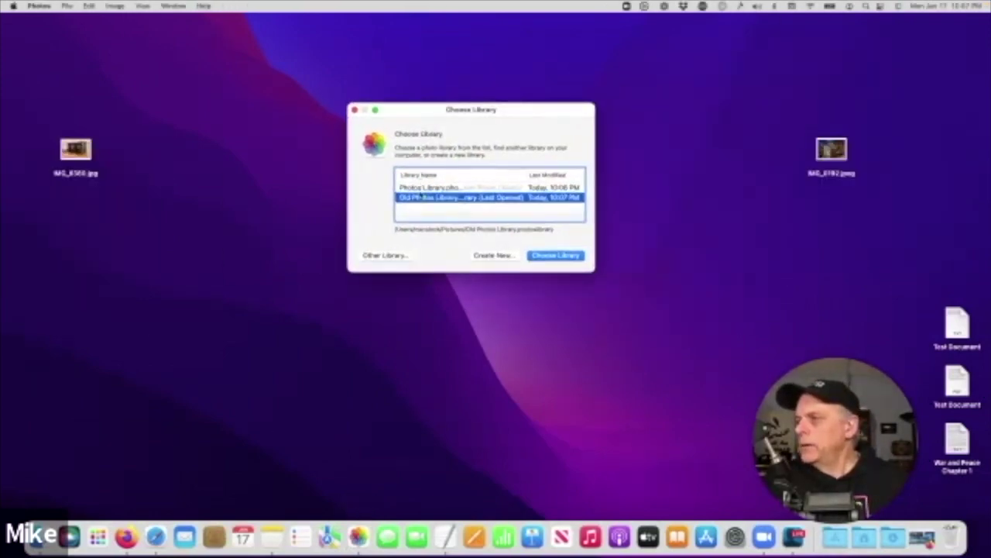
pyautogui.click(421, 190)
pyautogui.click(542, 261)
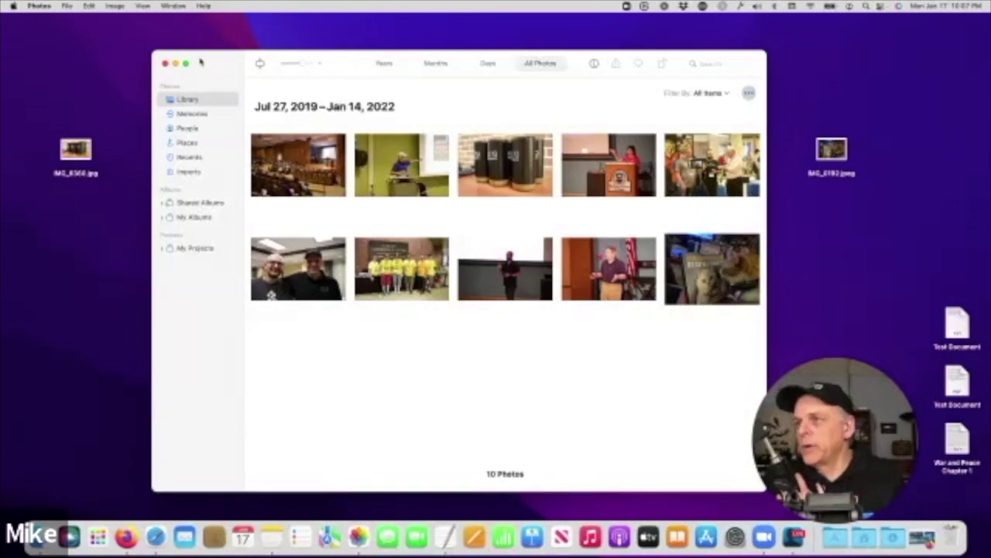
# Step: Load Old Photos Library.photoslibrary from the Pictures folder into Photos for import review
pyautogui.click(67, 7)
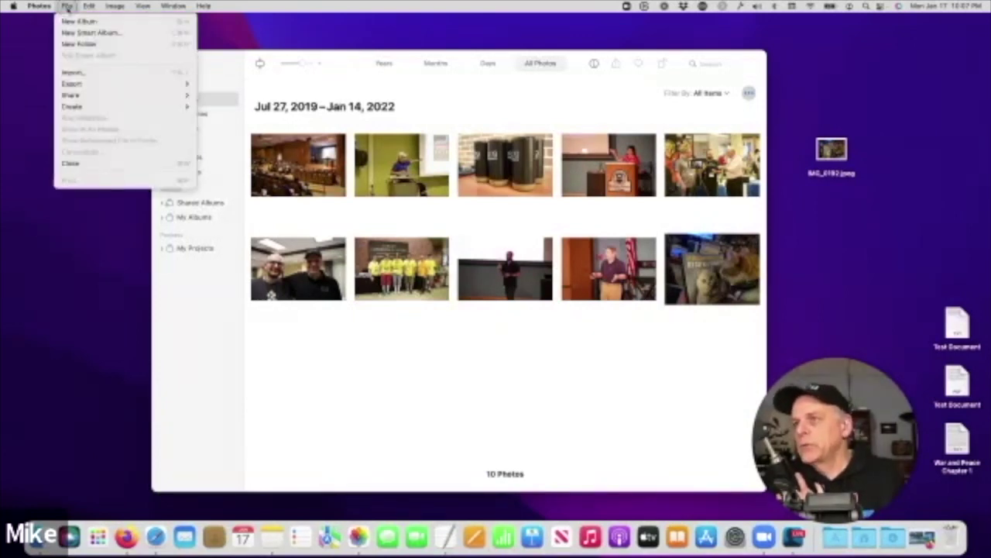
pyautogui.click(85, 71)
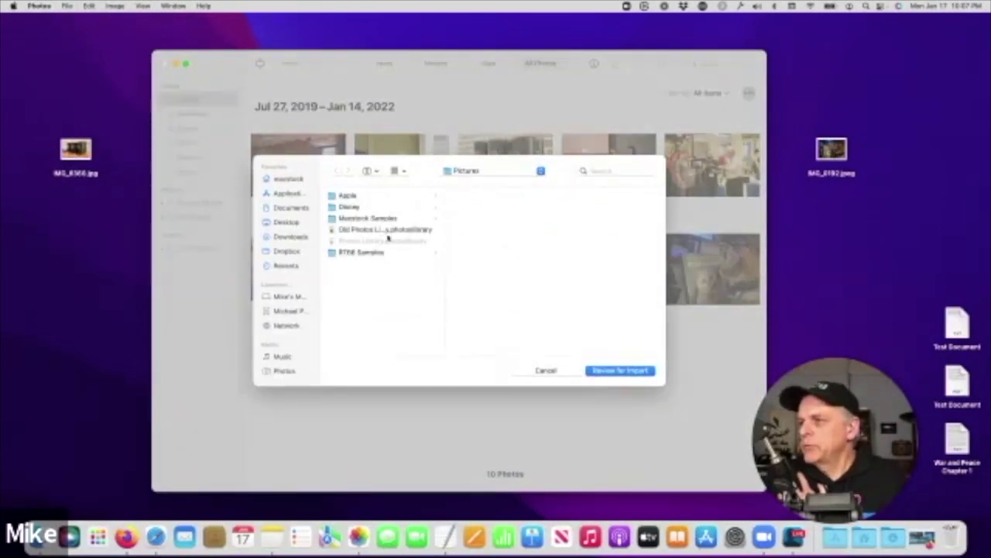
pyautogui.click(506, 170)
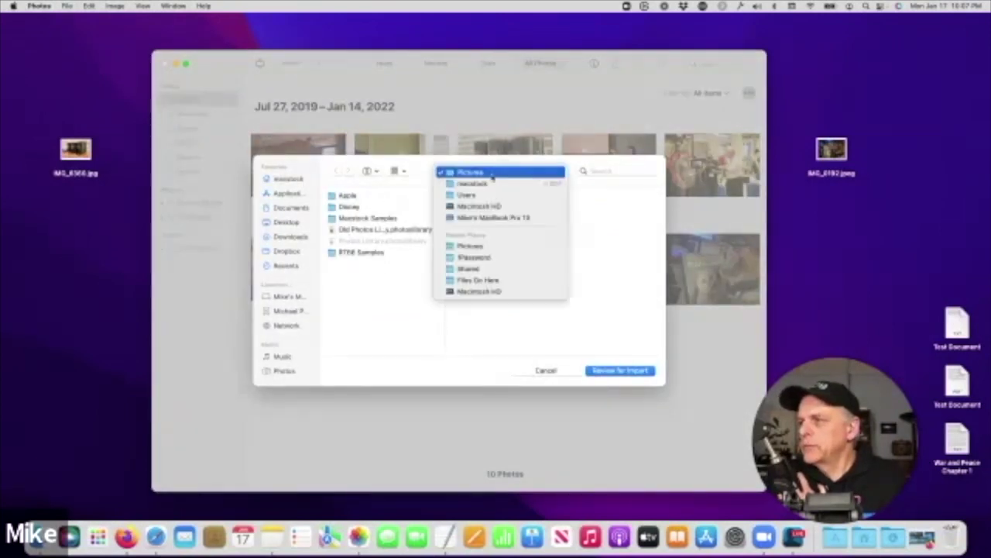
pyautogui.click(414, 228)
pyautogui.click(383, 232)
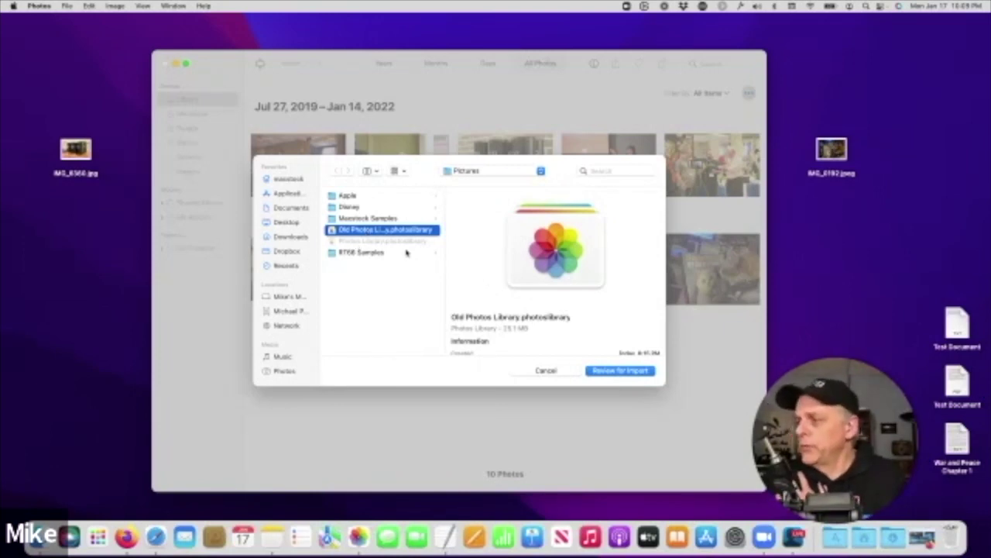
pyautogui.click(621, 371)
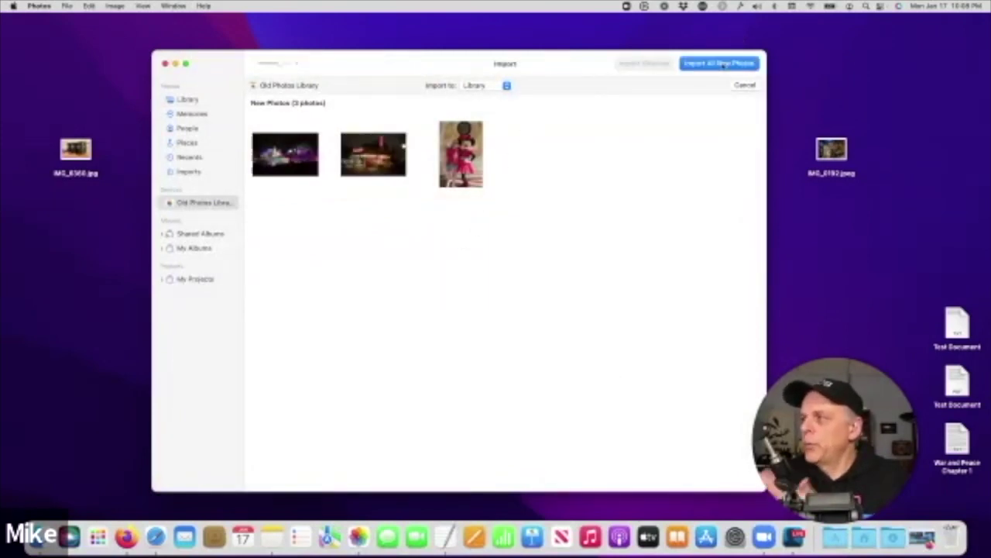
# Step: Import all new photos from Old Photos Library into the current library and look through the imported groups
pyautogui.moveTo(518, 147); pyautogui.dragTo(520, 186)
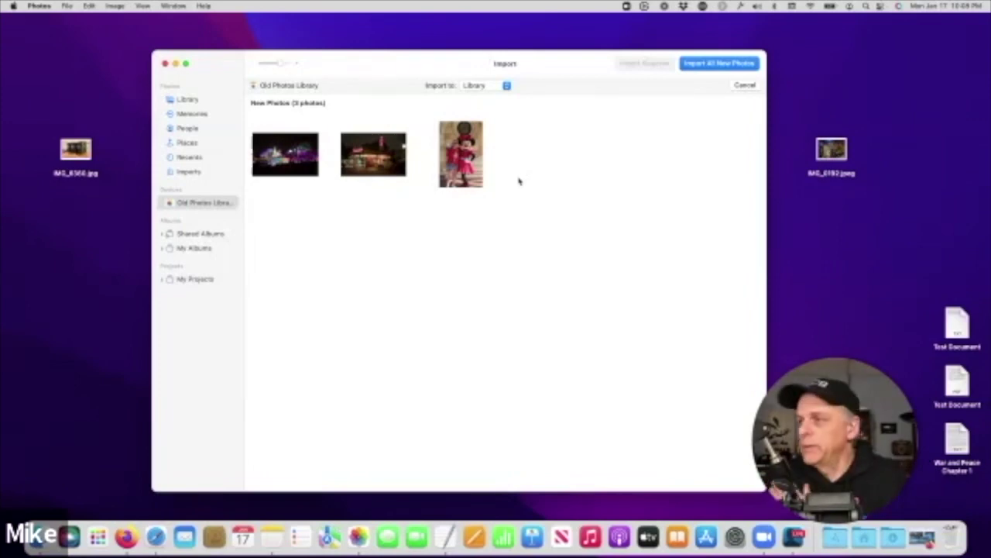
pyautogui.click(707, 64)
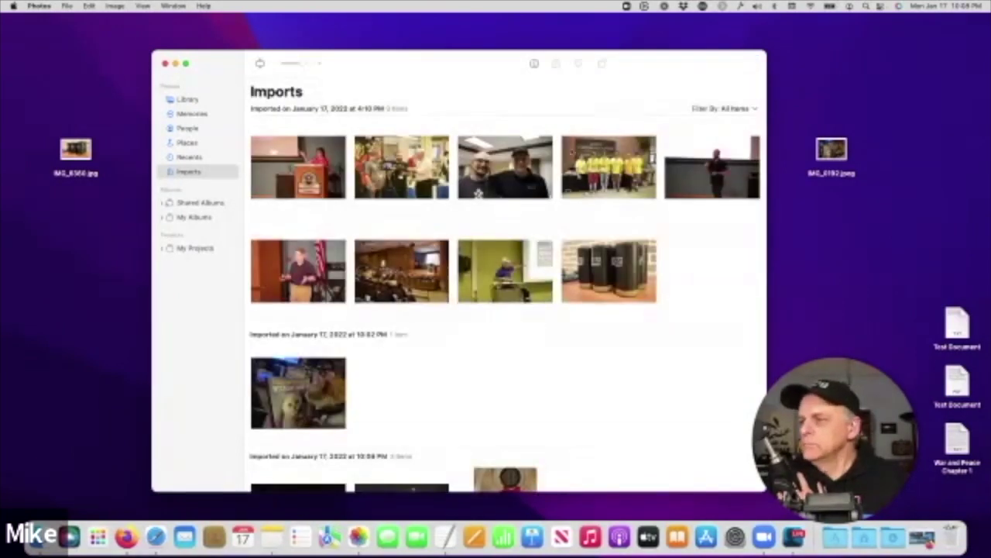
pyautogui.scroll(-3, 565, 237)
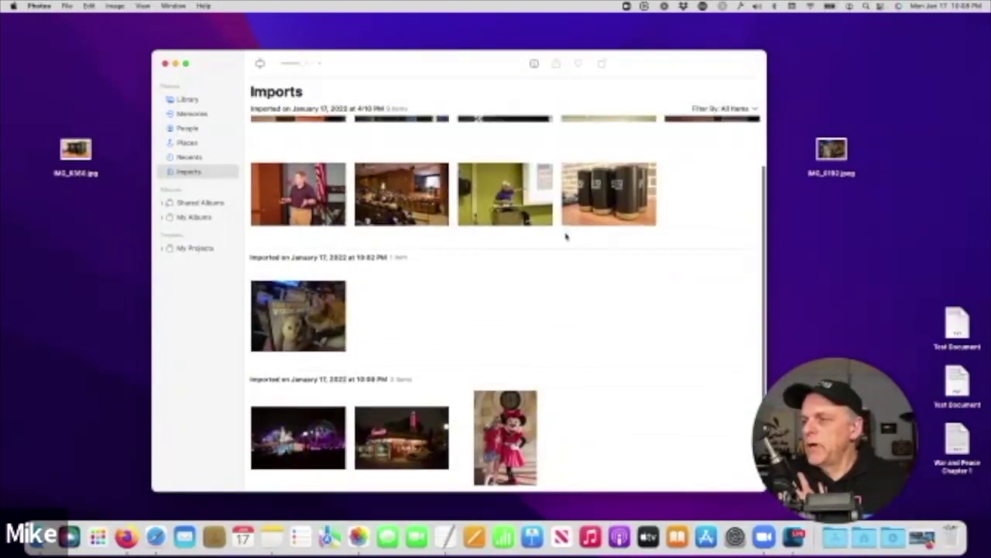
pyautogui.scroll(3, 565, 237)
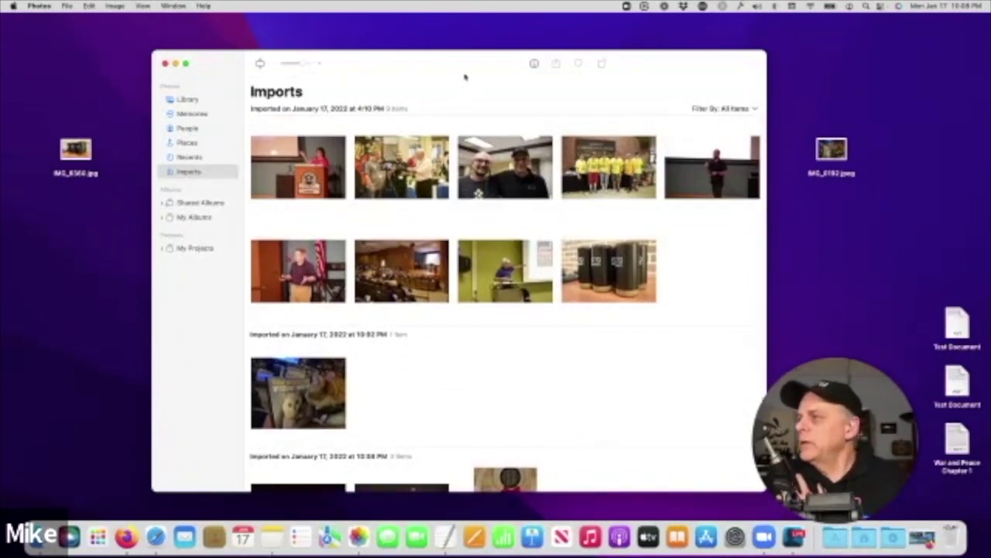
# Step: Shift the Photos window slightly, select IMG_0192.HEIC on the desktop, and minimize the Photos window
pyautogui.moveTo(450, 67); pyautogui.dragTo(456, 58)
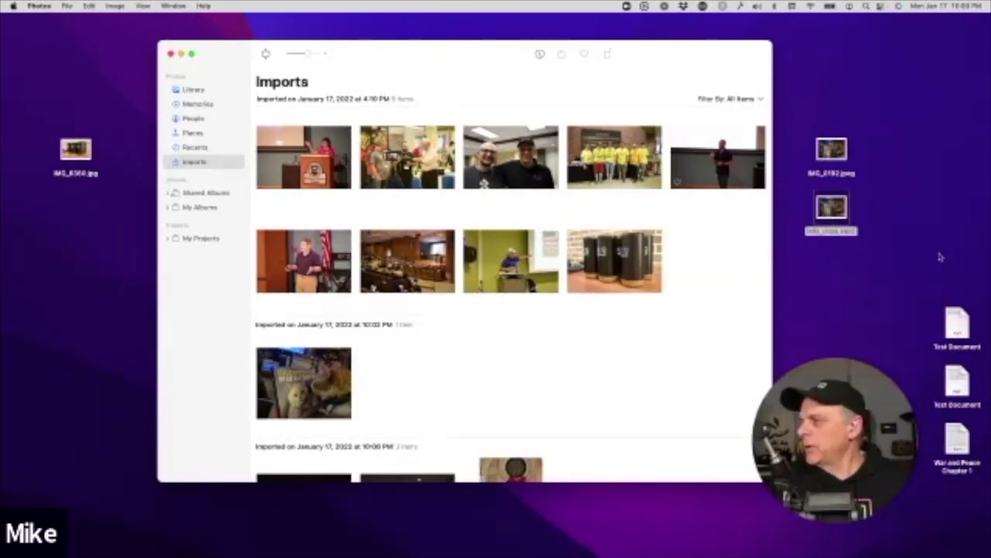
pyautogui.click(832, 208)
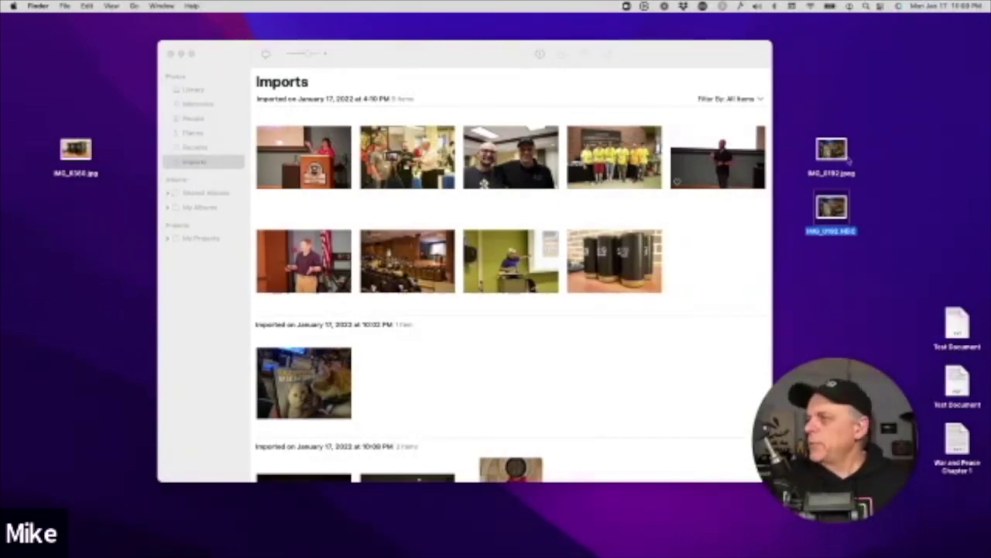
pyautogui.click(180, 54)
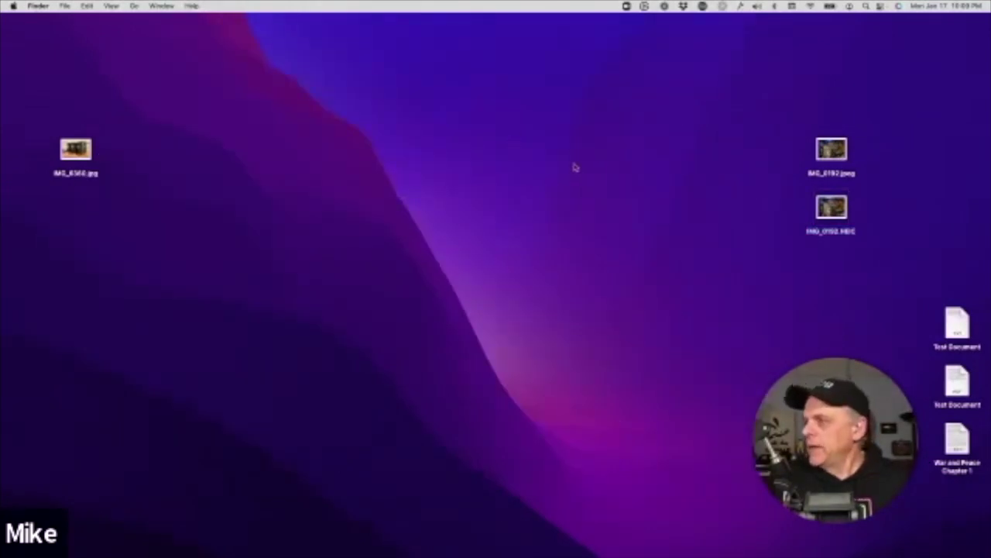
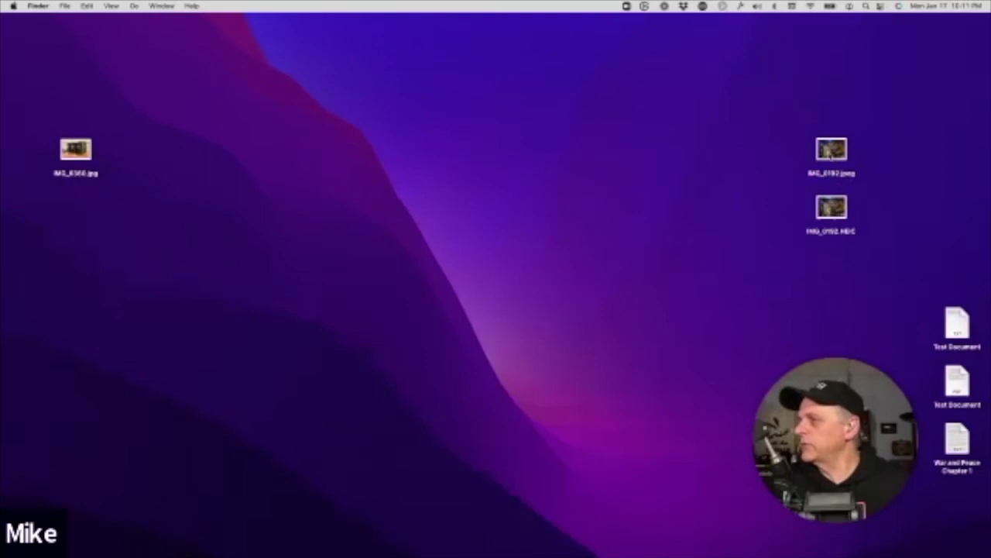
pyautogui.click(831, 149)
pyautogui.rightClick(832, 150)
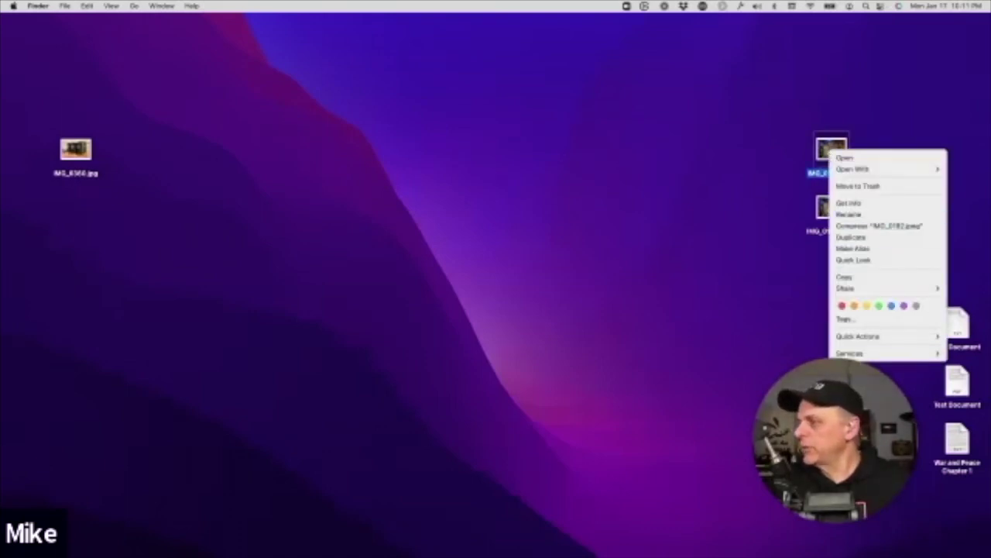
pyautogui.moveTo(848, 354)
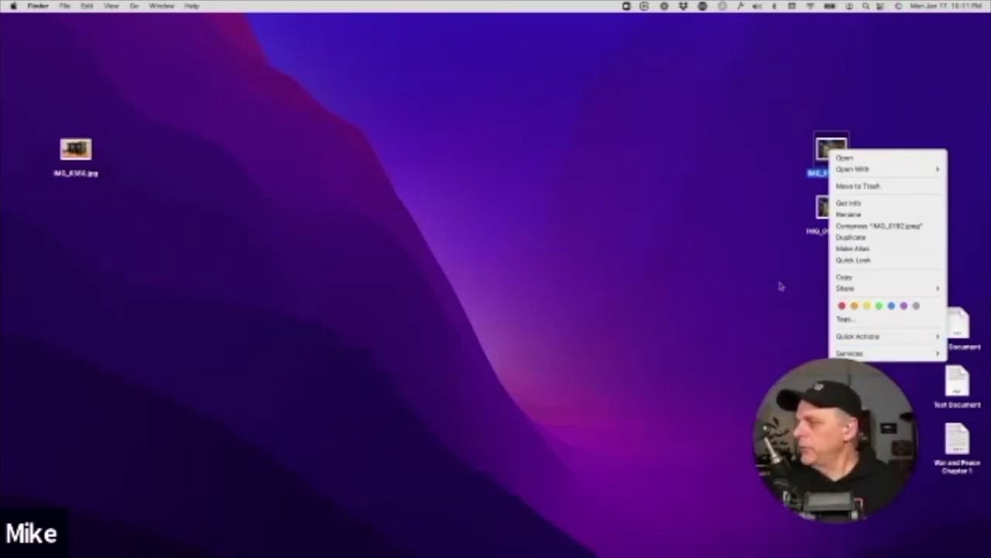
pyautogui.click(711, 221)
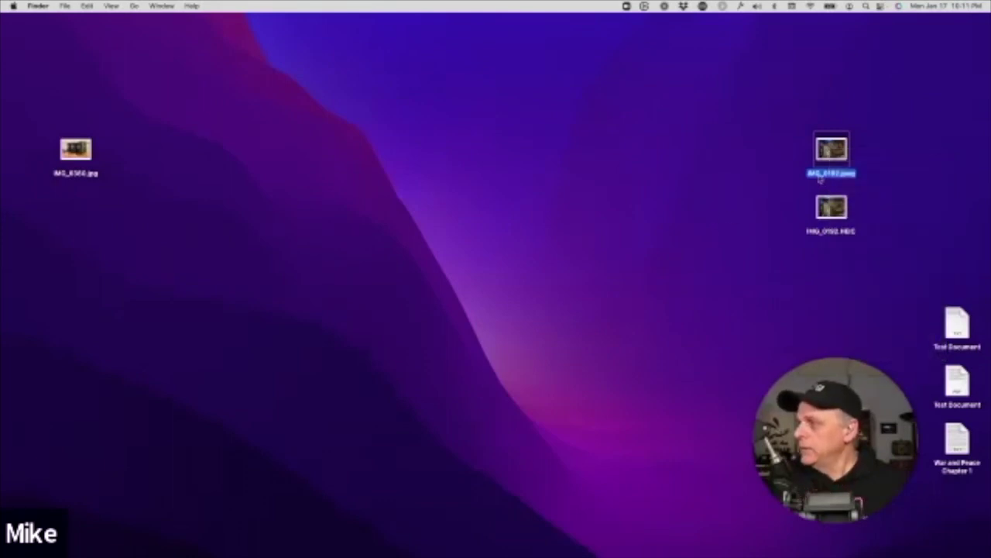
pyautogui.rightClick(822, 155)
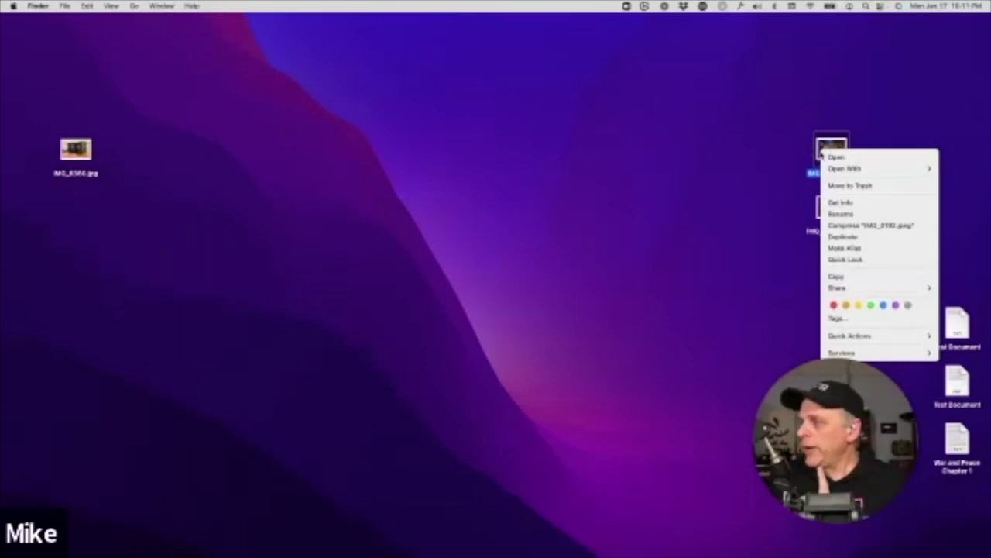
pyautogui.click(823, 147)
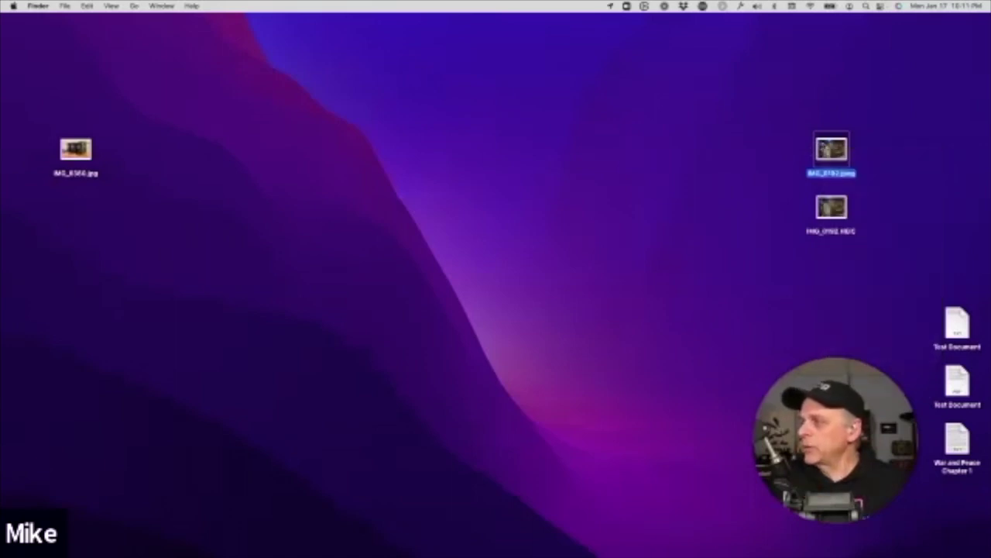
pyautogui.rightClick(823, 141)
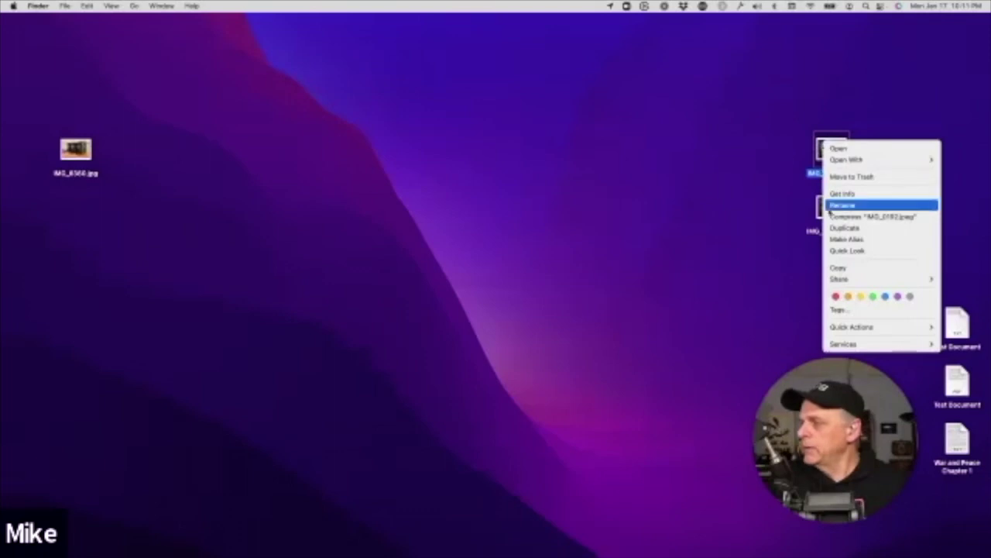
pyautogui.moveTo(833, 331)
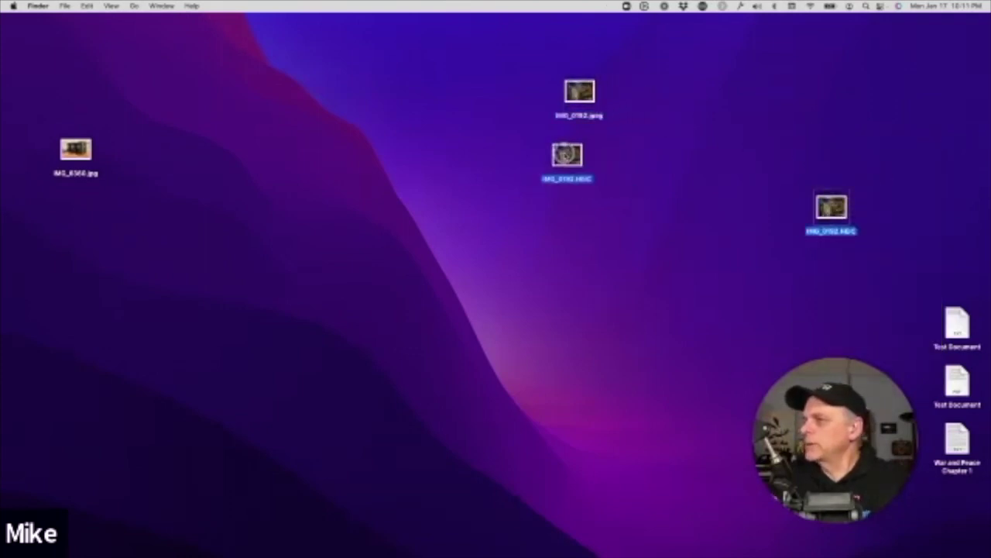
# Step: Start the Convert Image quick action on IMG_0192.jpeg, choosing PNG format and Medium image size
pyautogui.rightClick(586, 96)
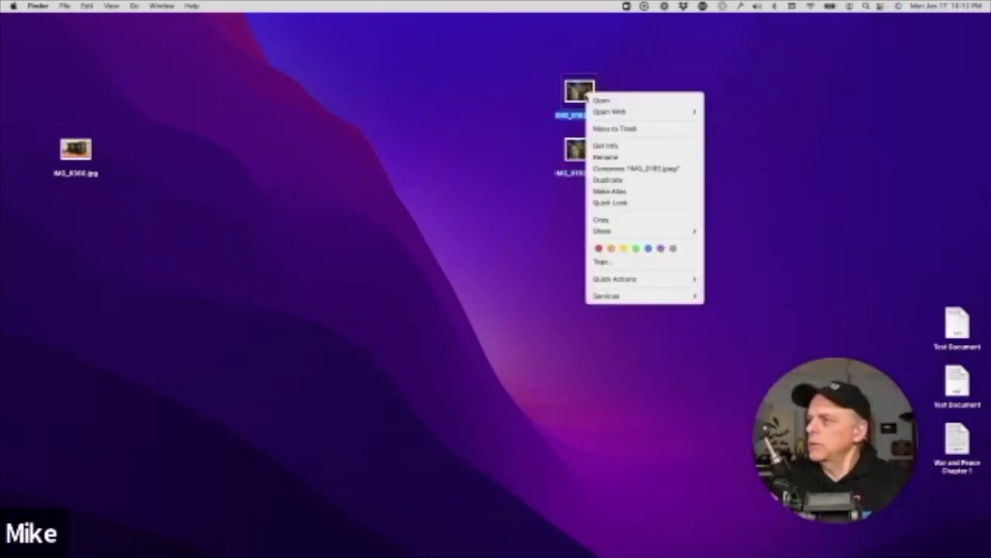
pyautogui.moveTo(673, 287)
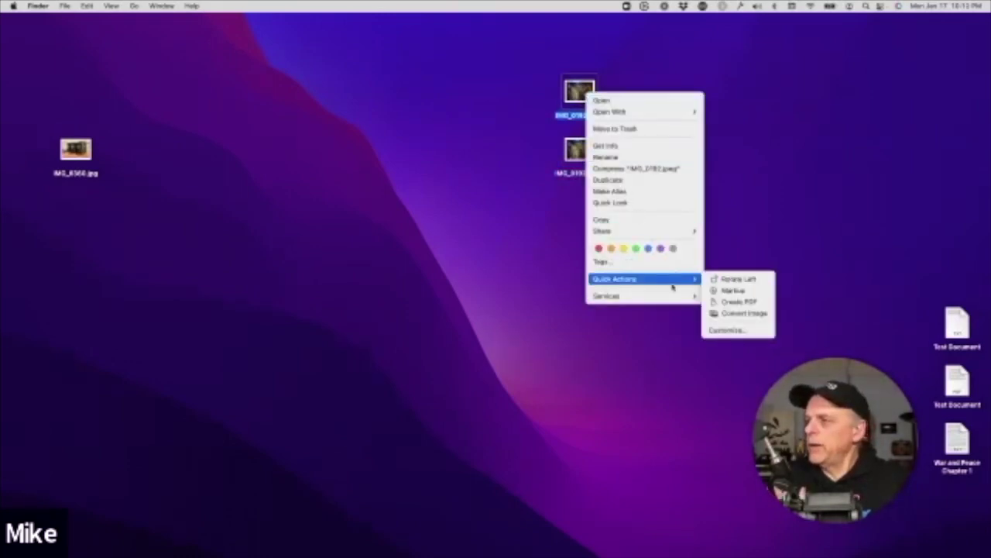
pyautogui.click(740, 313)
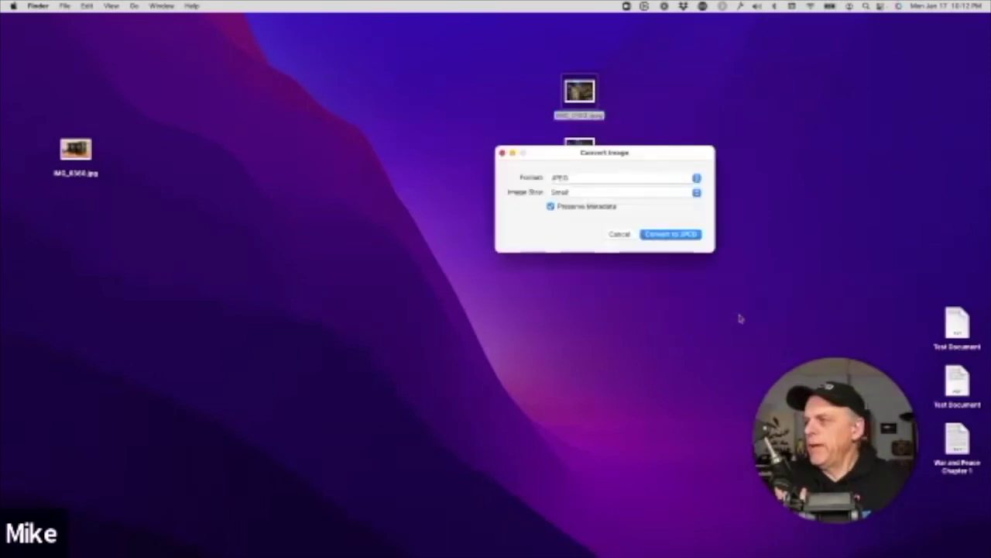
pyautogui.click(614, 179)
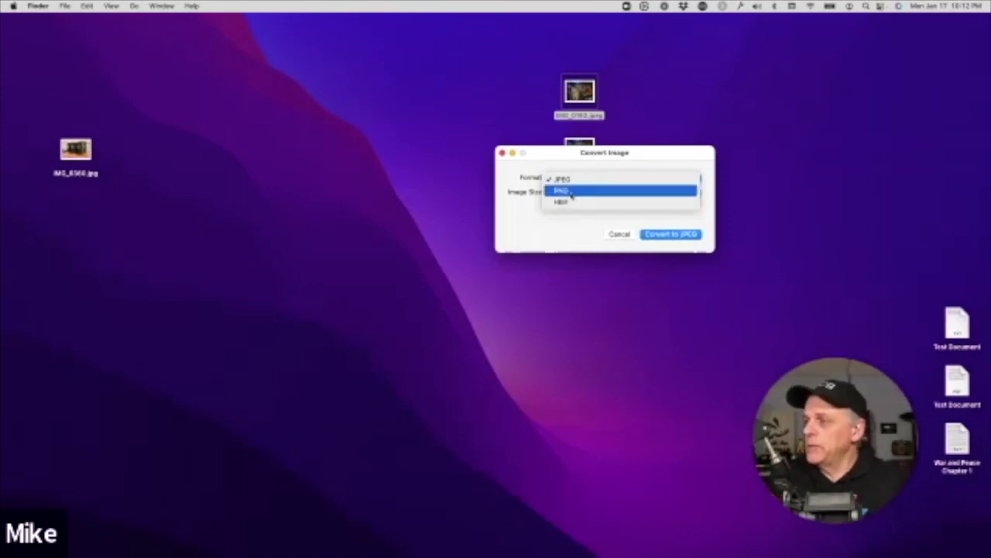
pyautogui.click(571, 193)
pyautogui.click(573, 199)
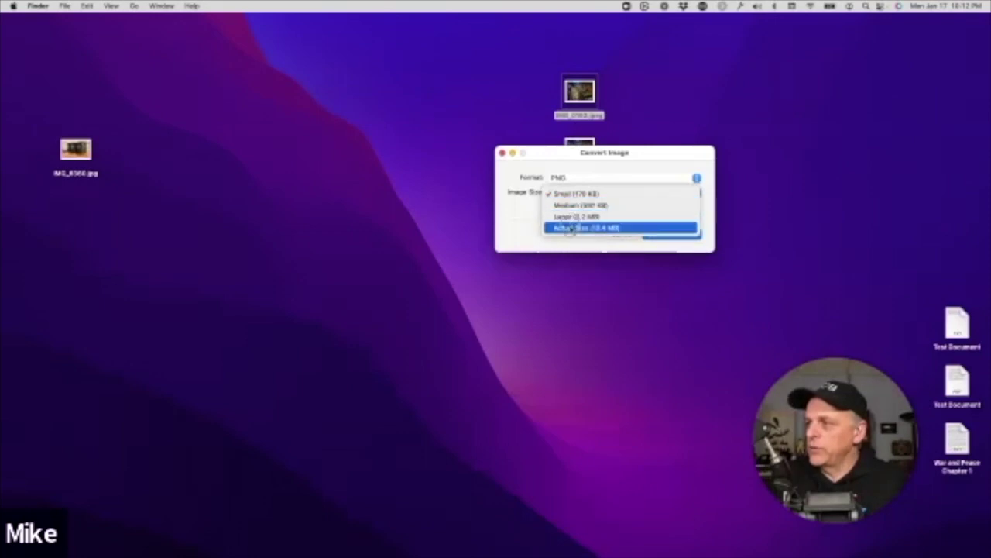
pyautogui.click(572, 206)
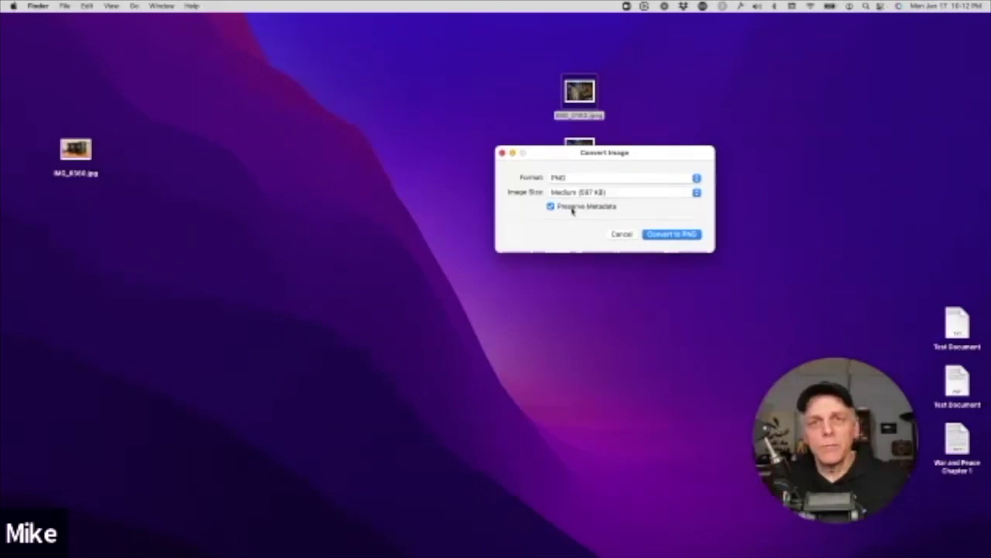
# Step: Move the Convert Image dialog clear of the desktop files, examine the file info and metadata of IMG_0192.HEIC, and close its info window
pyautogui.moveTo(579, 157); pyautogui.dragTo(391, 120)
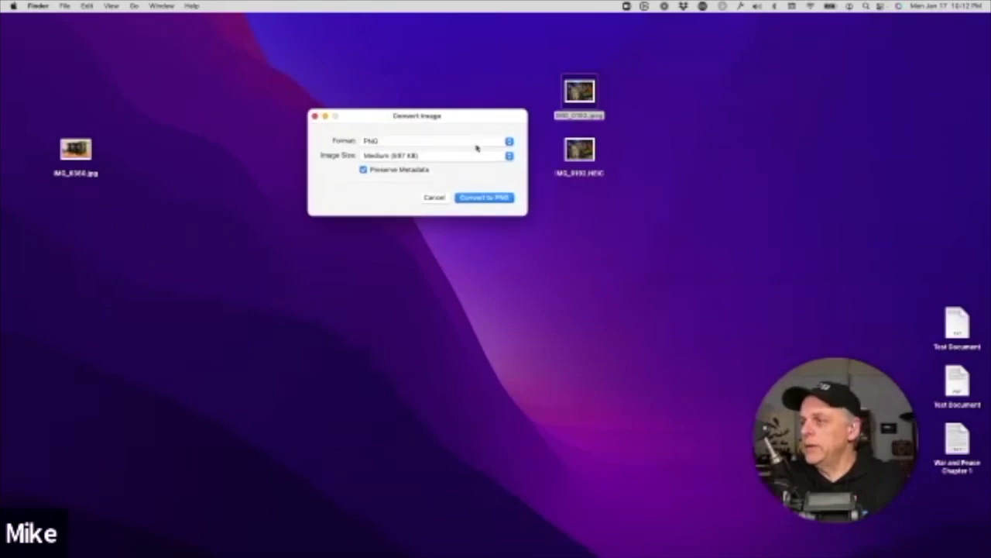
pyautogui.rightClick(579, 157)
pyautogui.click(598, 204)
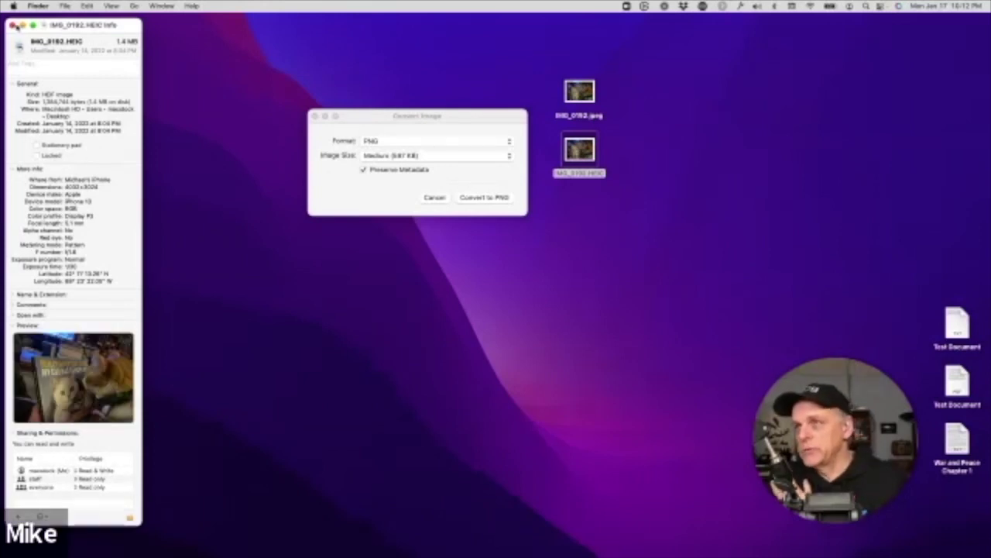
pyautogui.click(12, 26)
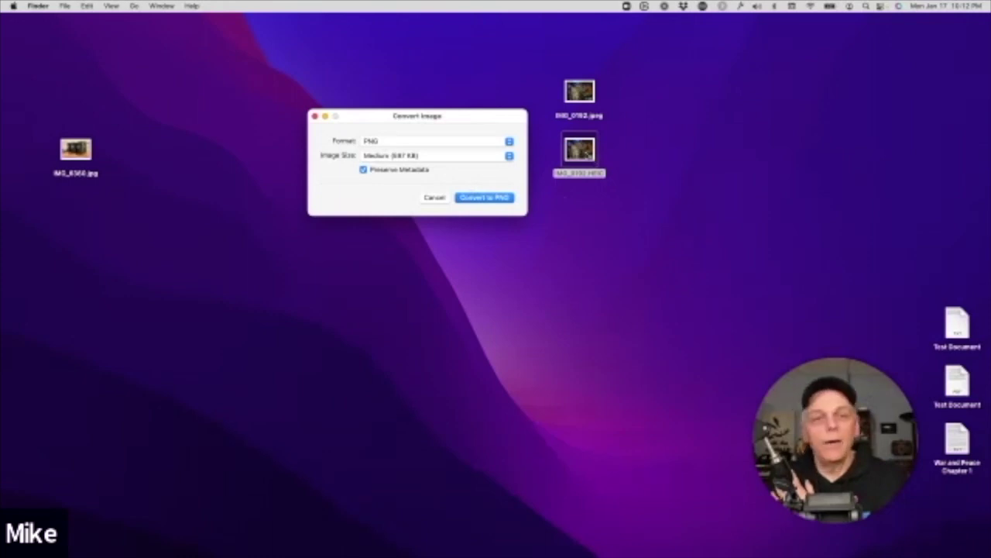
# Step: Turn off Preserve Metadata, convert IMG_0192.jpeg to PNG, and place the new file beside the original JPEG
pyautogui.moveTo(441, 120); pyautogui.dragTo(455, 86)
pyautogui.click(416, 137)
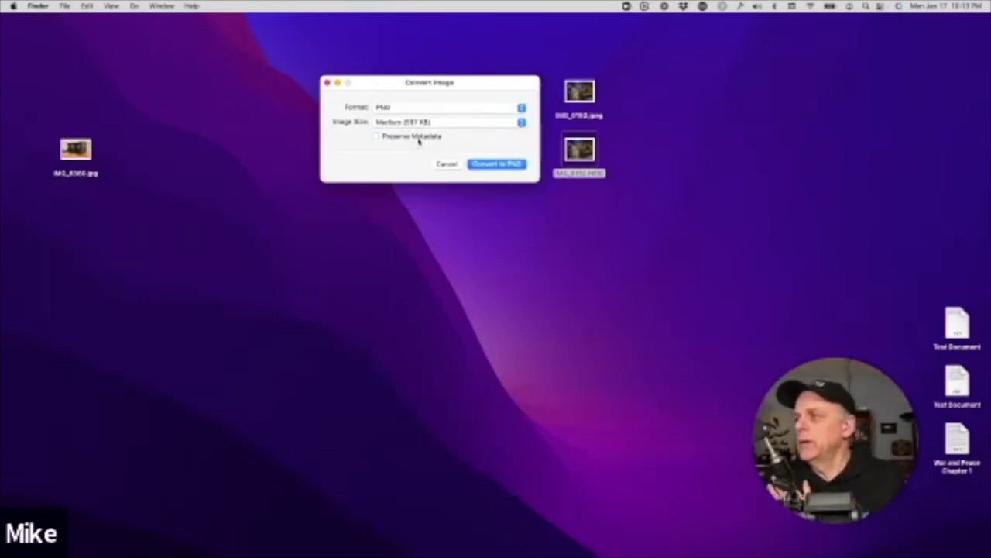
pyautogui.click(577, 99)
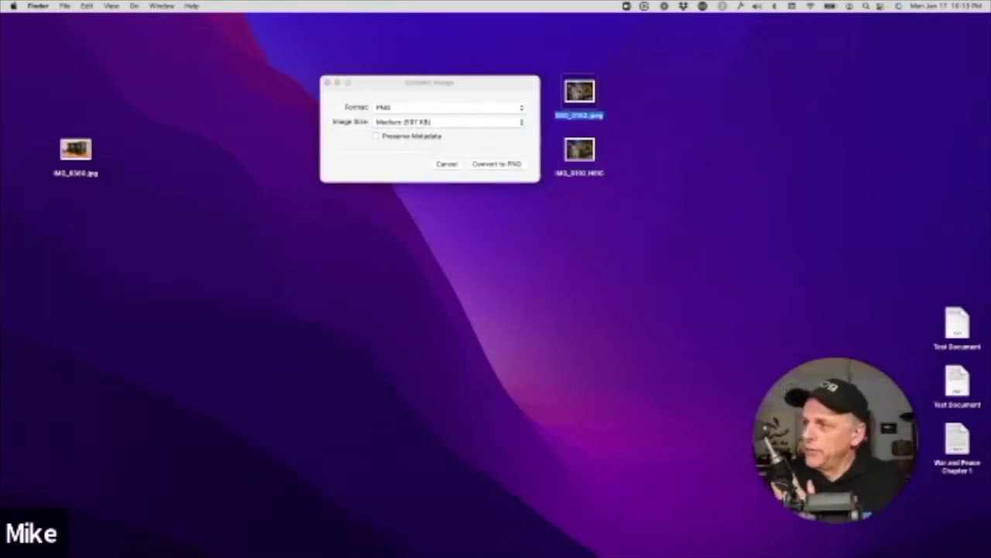
pyautogui.rightClick(580, 92)
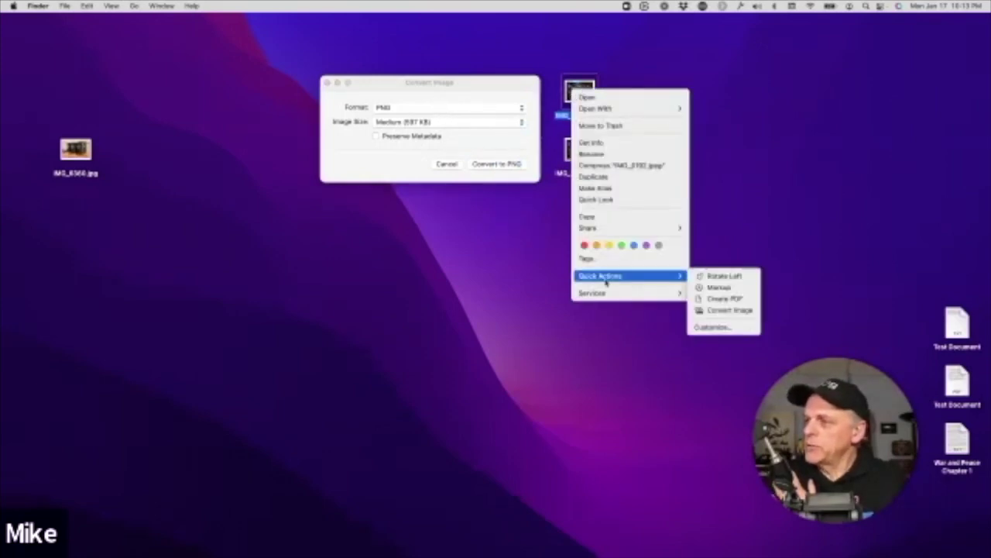
pyautogui.click(474, 91)
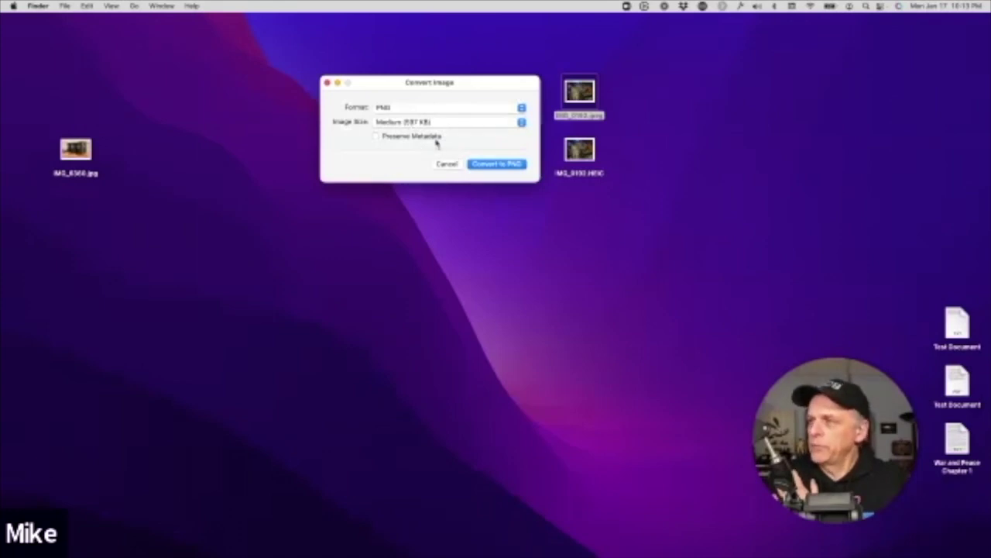
pyautogui.click(507, 165)
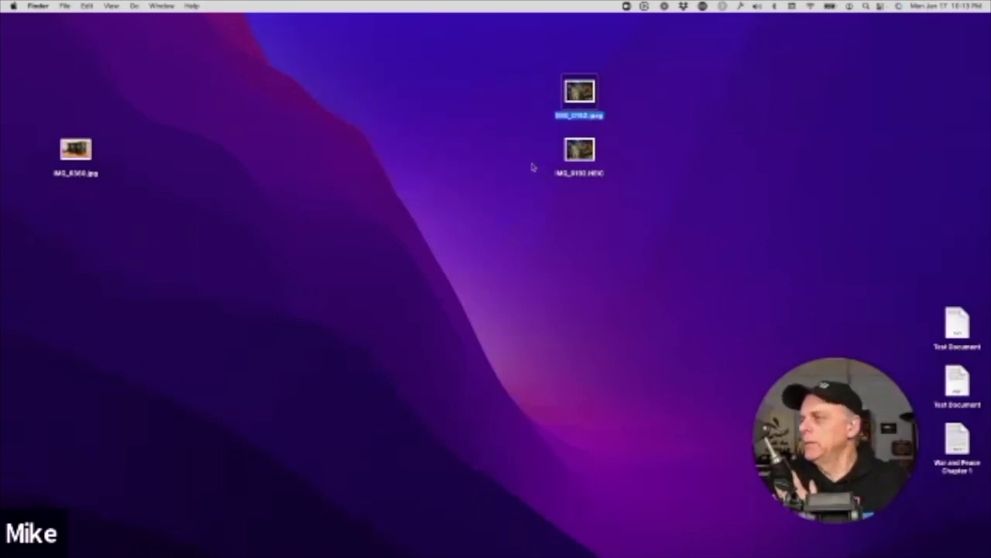
pyautogui.click(587, 158)
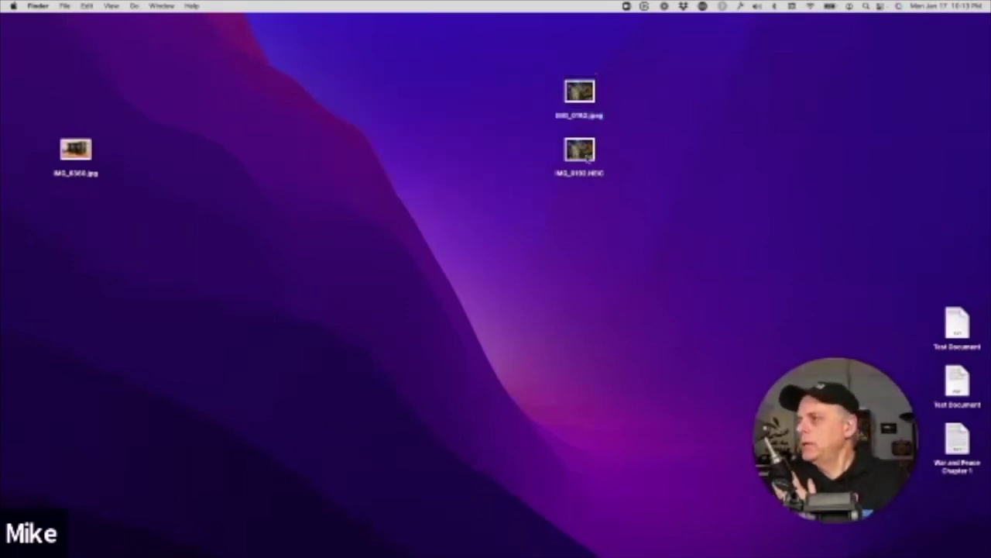
pyautogui.moveTo(601, 109); pyautogui.dragTo(646, 94)
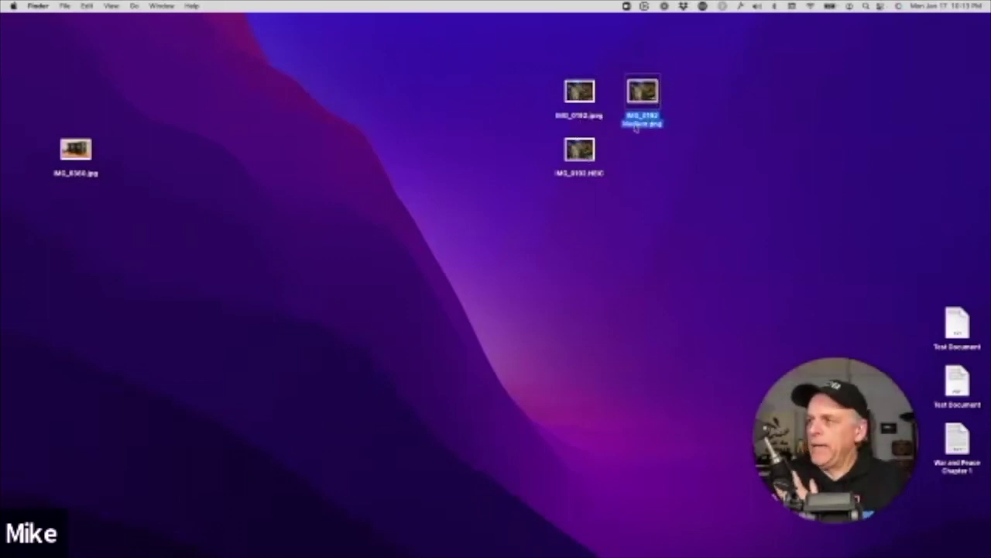
# Step: Show file info for IMG_0192 Medium.png and IMG_0192.jpeg to compare their sizes and metadata
pyautogui.rightClick(642, 99)
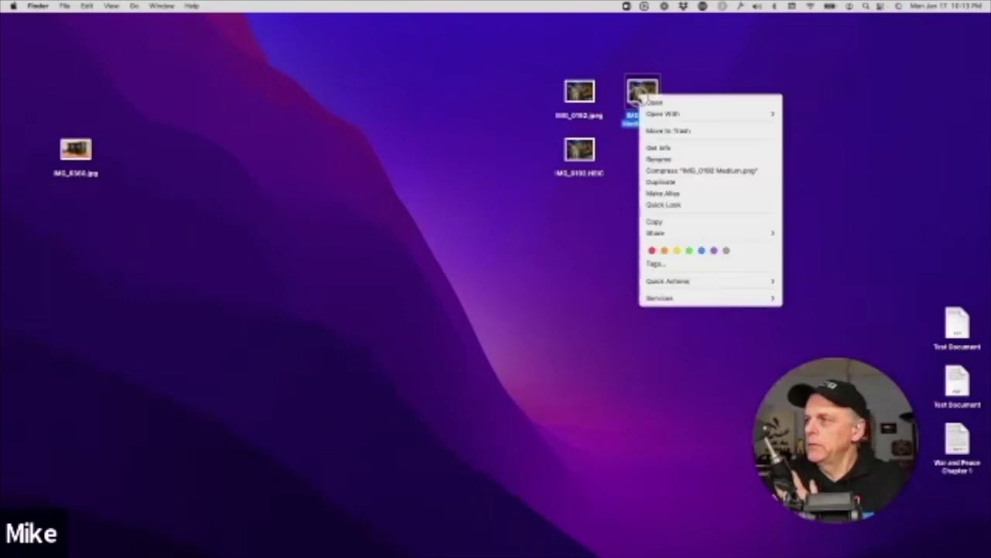
pyautogui.click(651, 149)
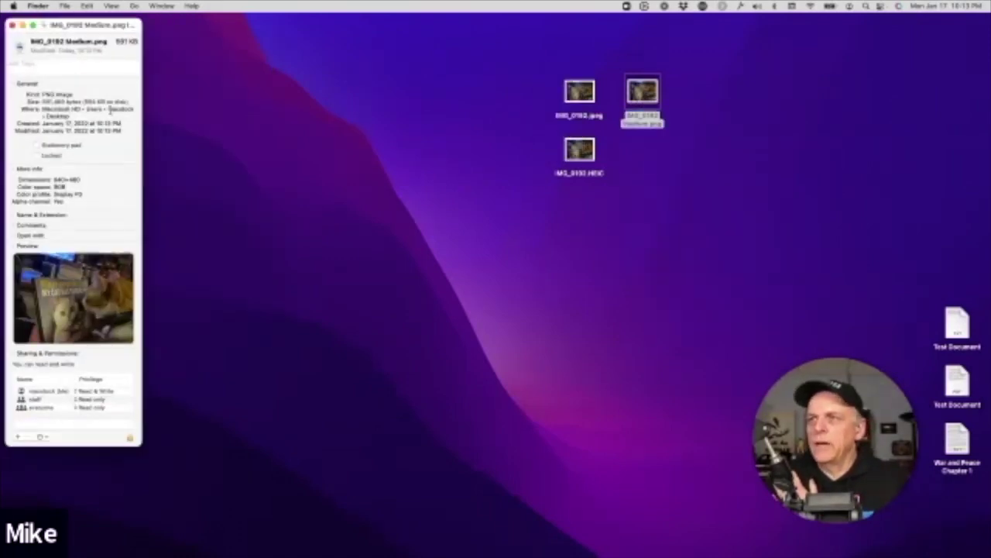
pyautogui.rightClick(580, 92)
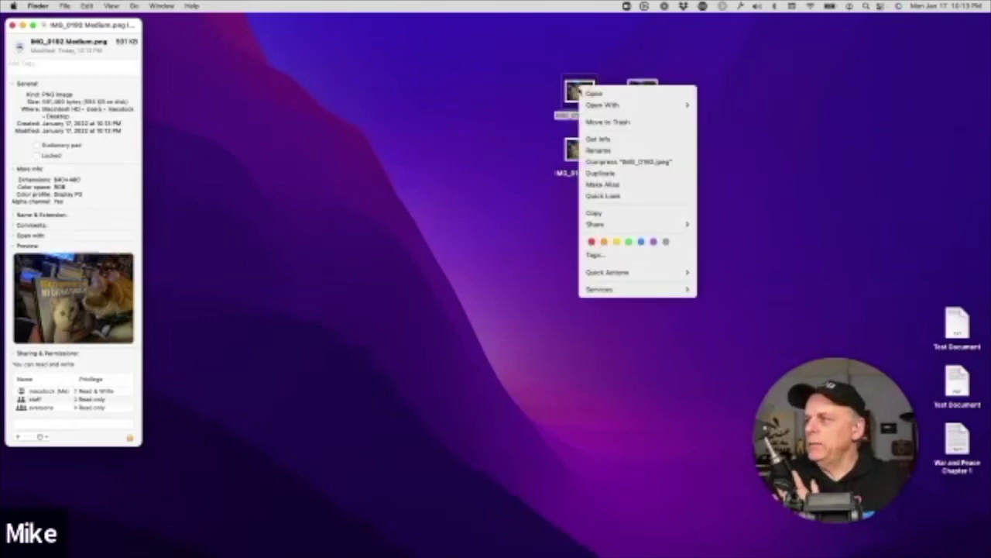
pyautogui.click(598, 139)
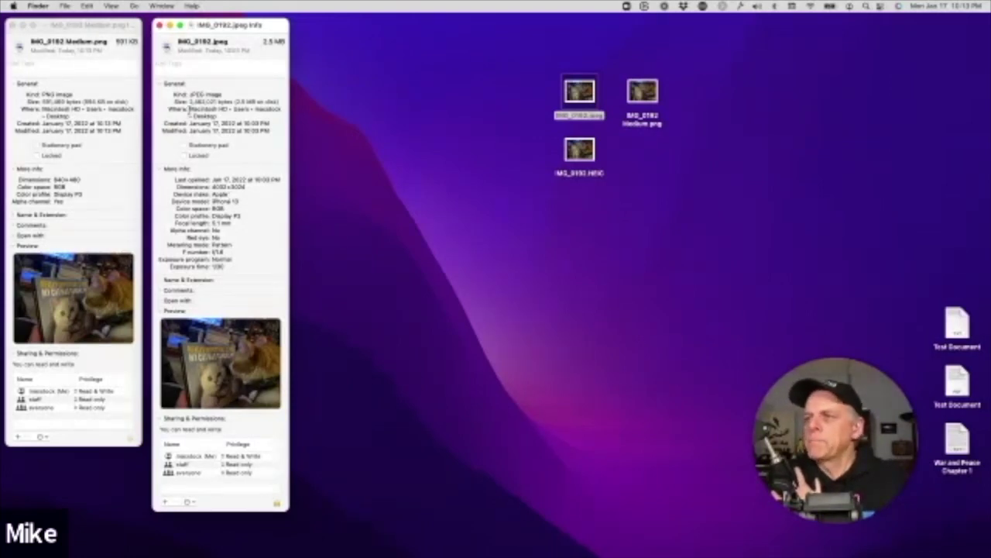
# Step: Preview IMG_0192 Medium.png with Quick Look, and close both file info windows and the preview
pyautogui.click(657, 95)
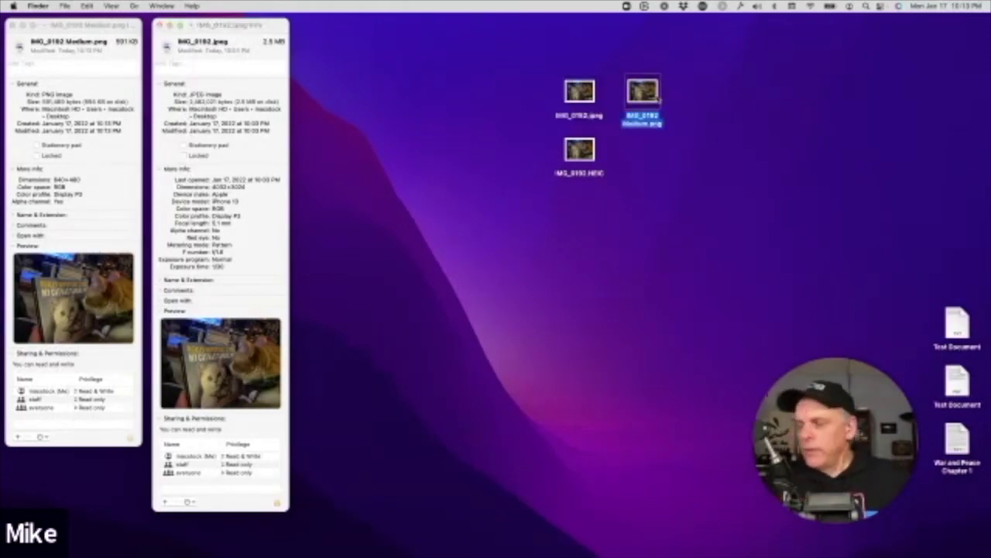
pyautogui.press('space')
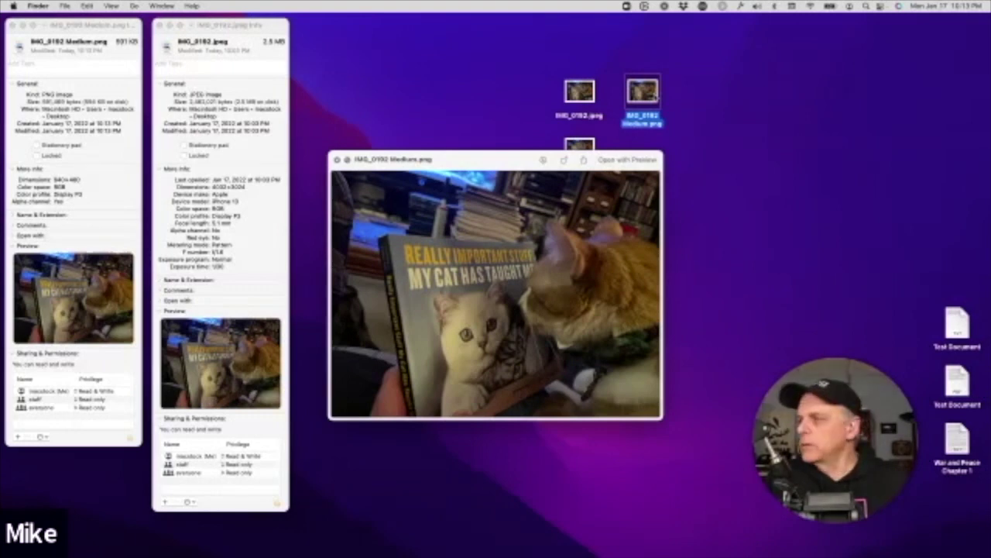
pyautogui.click(160, 25)
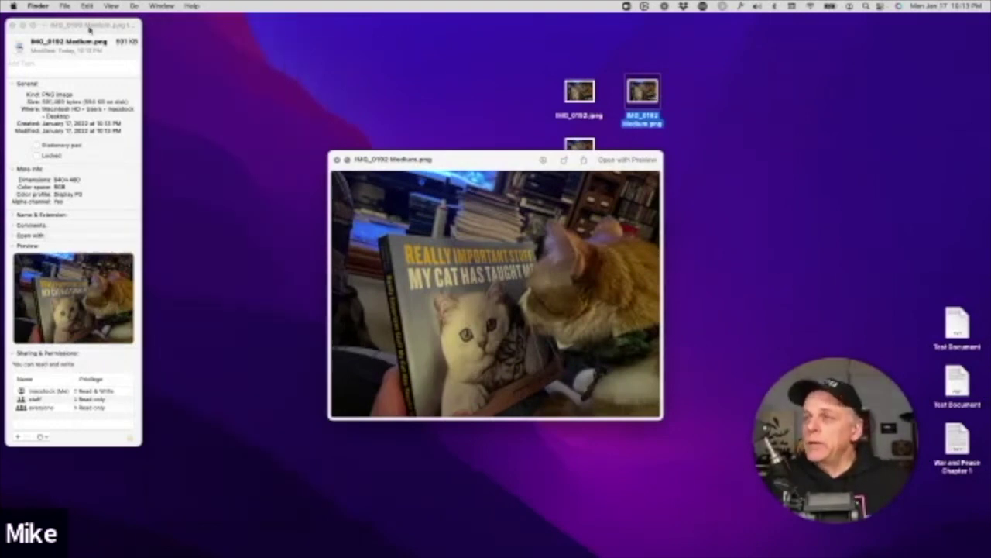
pyautogui.click(12, 26)
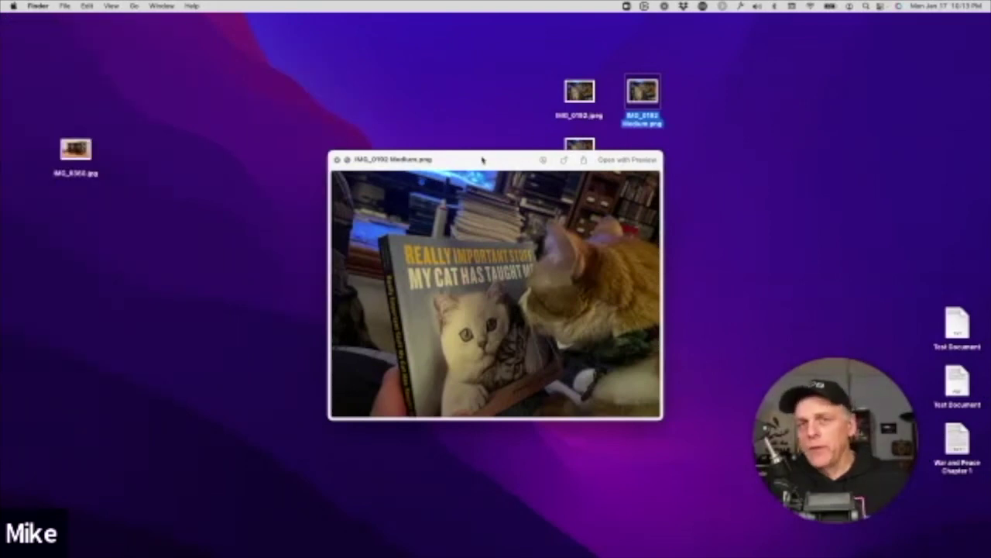
pyautogui.press('space')
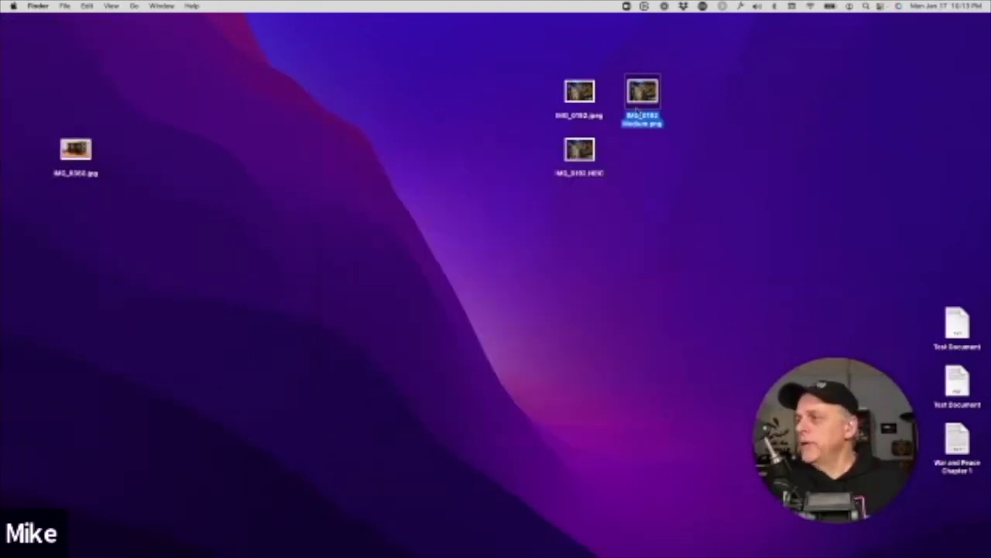
# Step: Convert IMG_0192.HEIC to JPEG at Actual Size with metadata preserved using the Convert Image quick action
pyautogui.rightClick(586, 88)
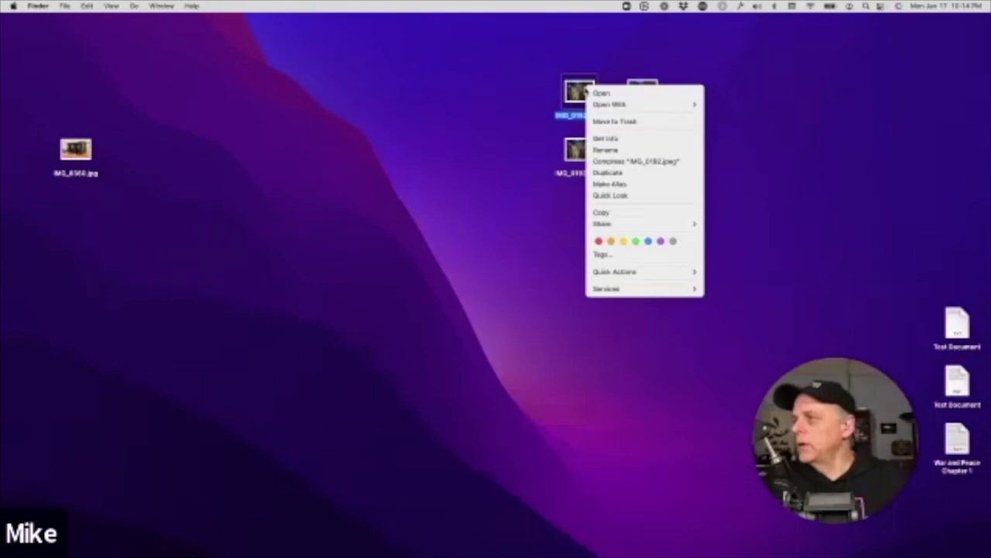
pyautogui.click(516, 109)
pyautogui.click(581, 153)
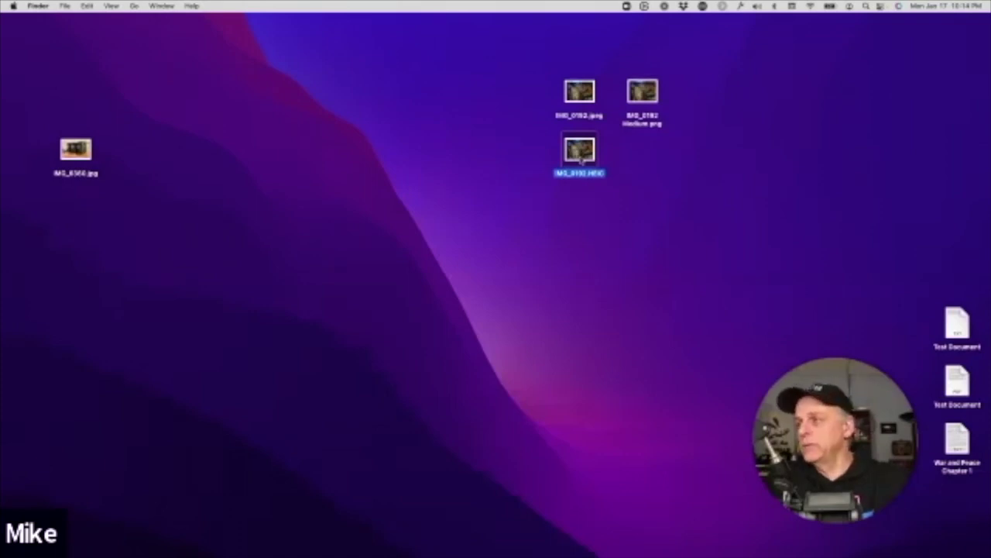
pyautogui.rightClick(581, 159)
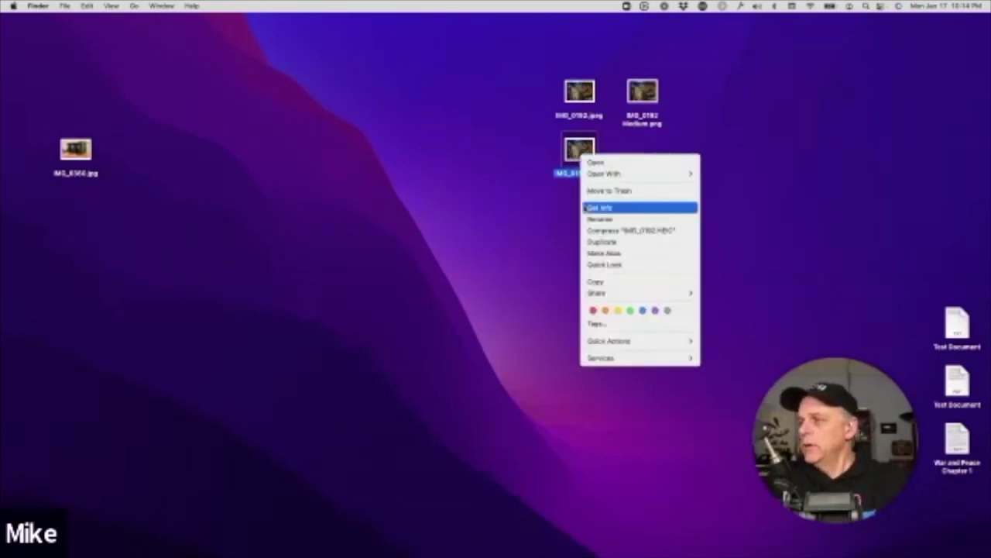
pyautogui.moveTo(613, 347)
pyautogui.click(736, 364)
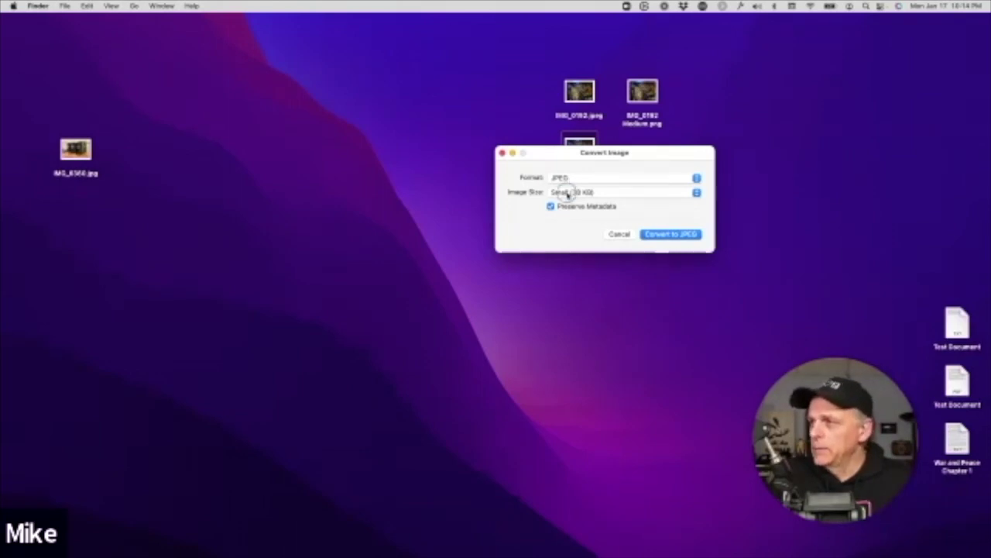
pyautogui.click(566, 193)
pyautogui.click(575, 229)
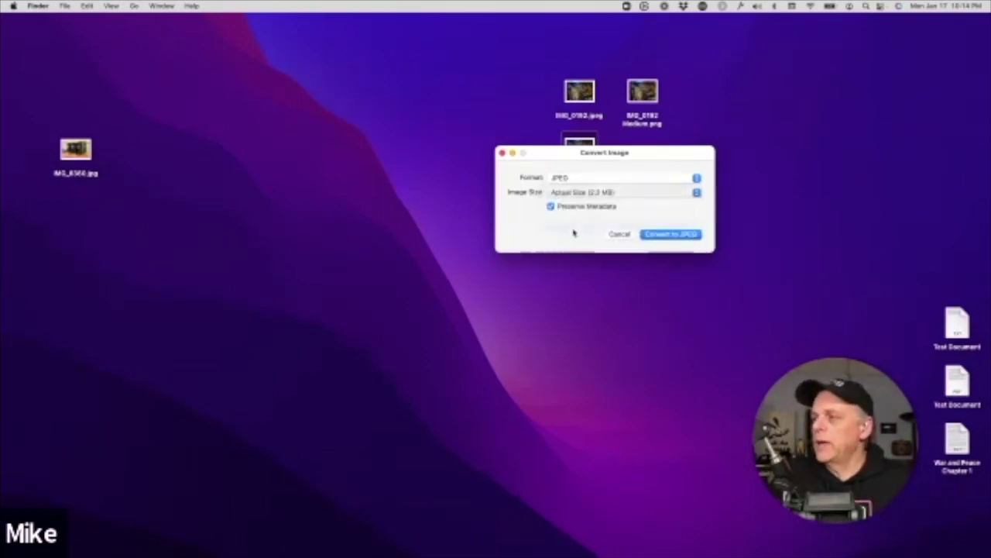
pyautogui.click(571, 209)
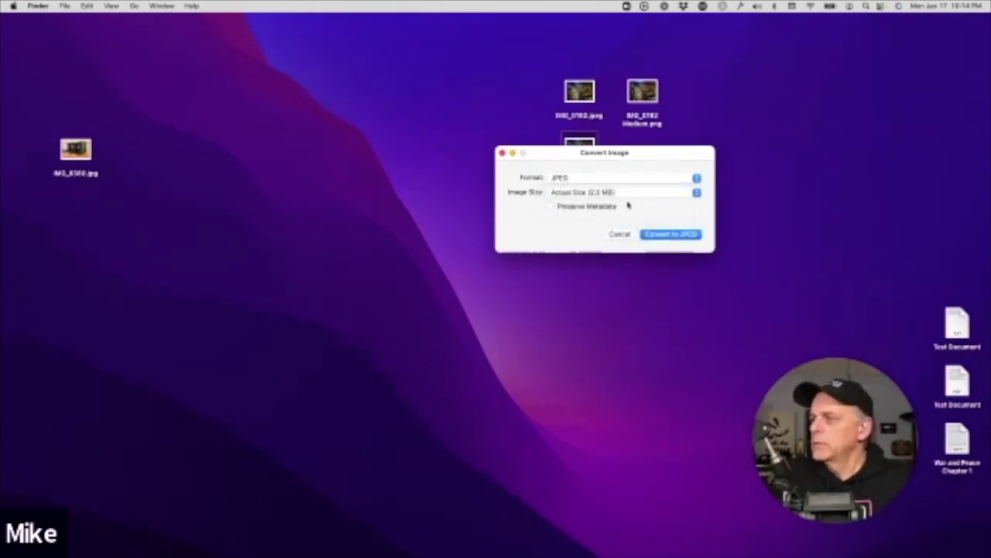
pyautogui.click(596, 208)
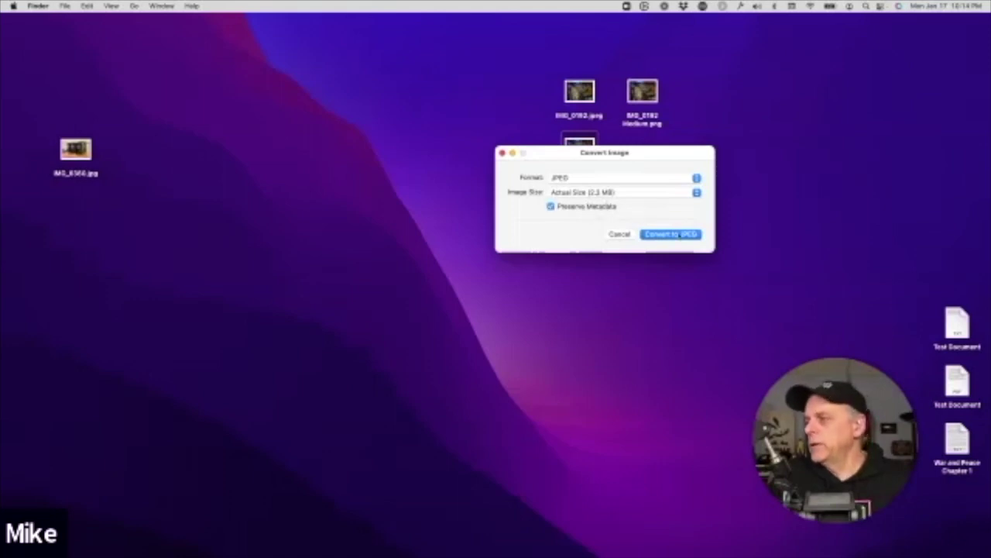
pyautogui.click(671, 236)
# Step: Place the newly converted JPEG beside IMG_0192.HEIC, preview it with Quick Look, and close the preview
pyautogui.moveTo(594, 152); pyautogui.dragTo(656, 158)
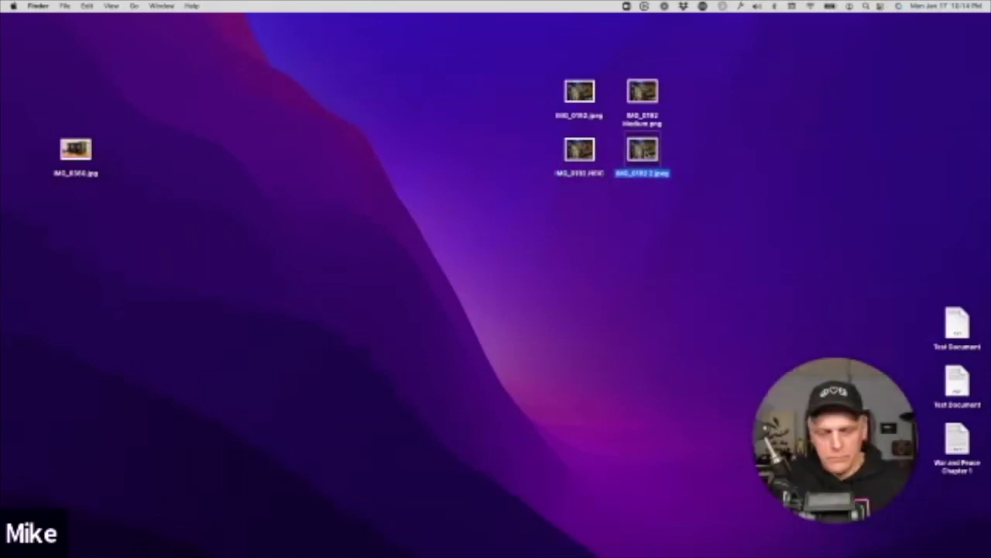
pyautogui.press('space')
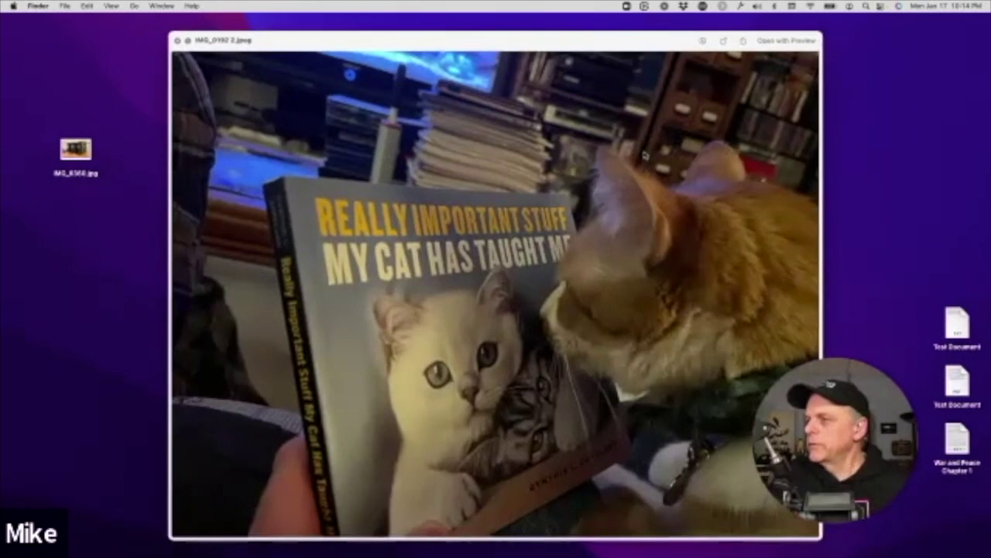
pyautogui.press('space')
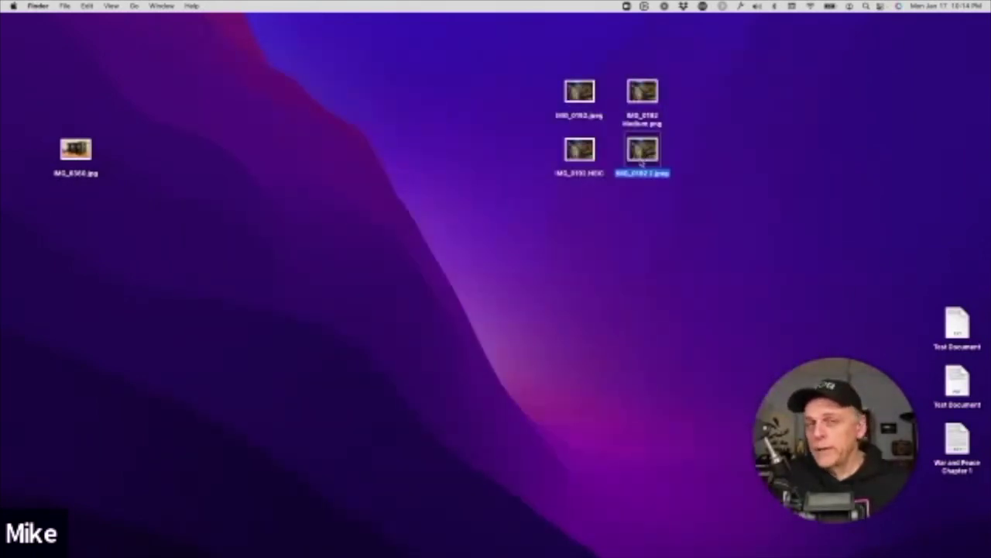
# Step: Show the quick actions available for IMG_0192.HEIC, including Convert Image, and dismiss them without running any
pyautogui.click(581, 159)
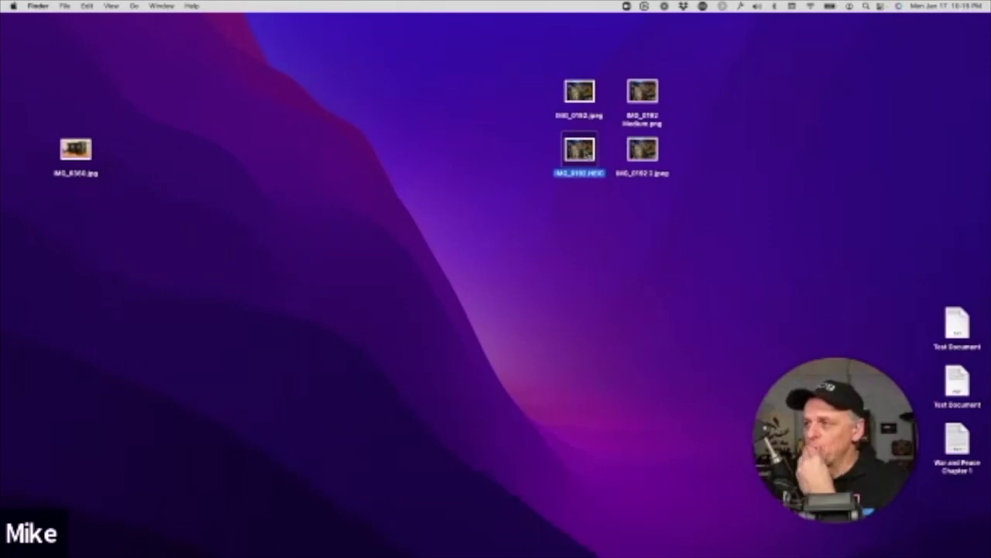
pyautogui.rightClick(587, 154)
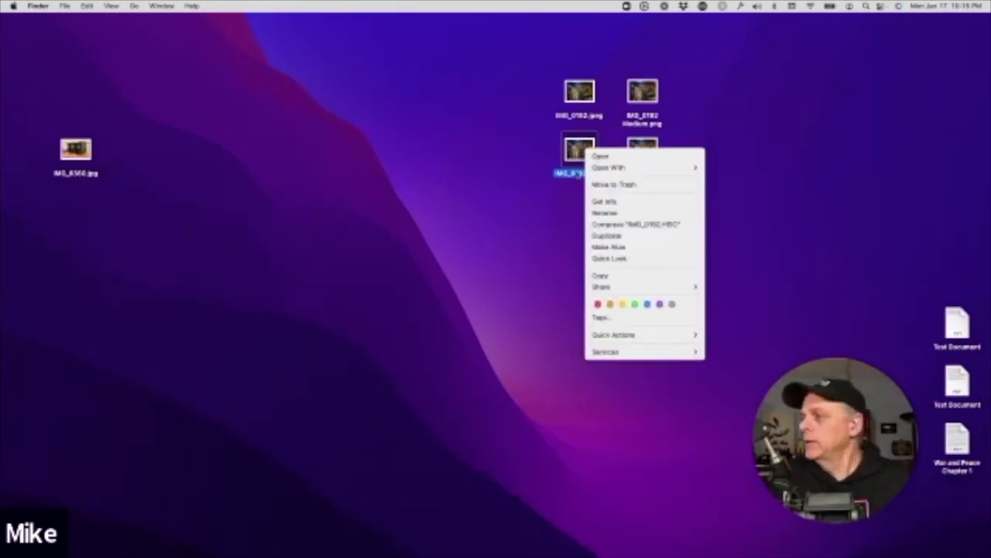
pyautogui.moveTo(609, 336)
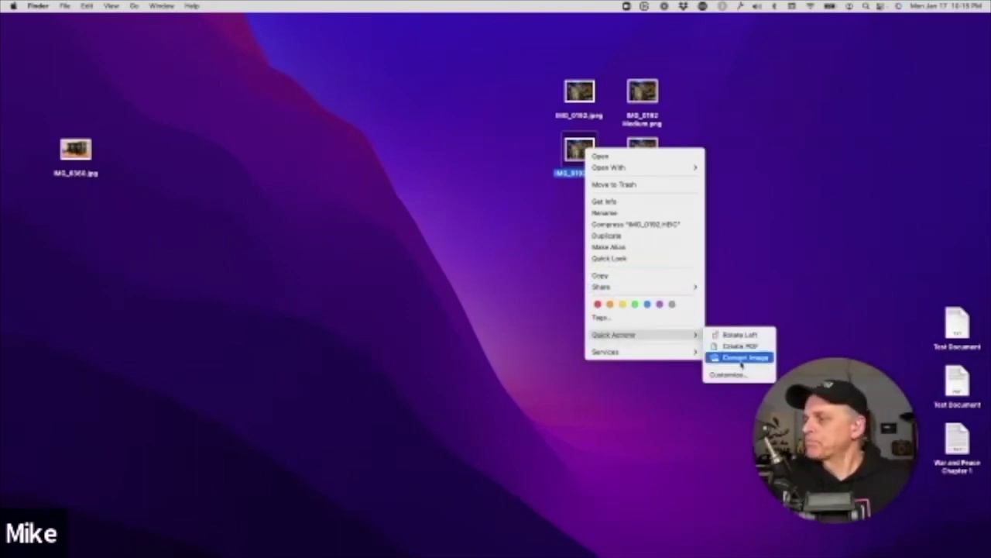
pyautogui.click(499, 177)
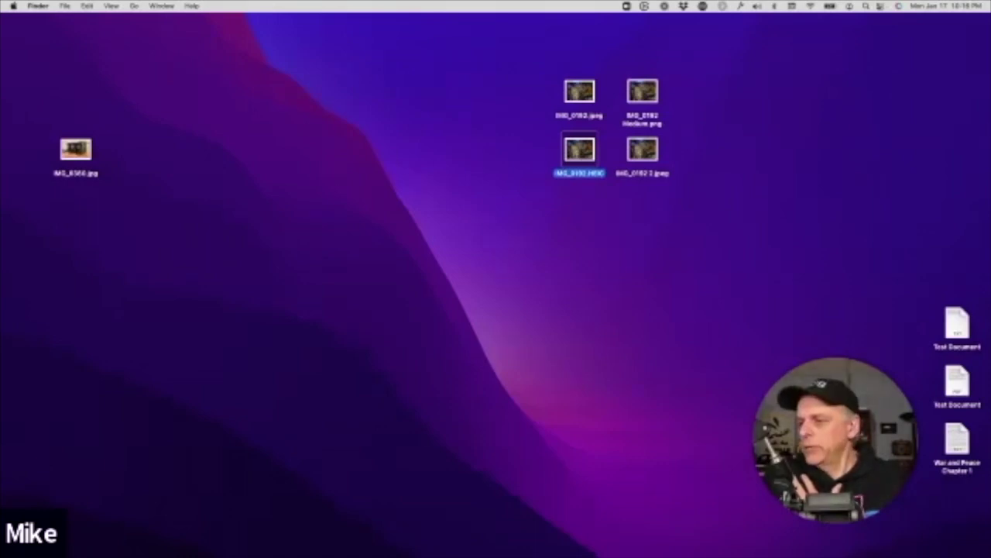
# Step: Open Notes, continue past its welcome screen, decline turning on iCloud, and show the Quick Notes folder
pyautogui.moveTo(177, 548)
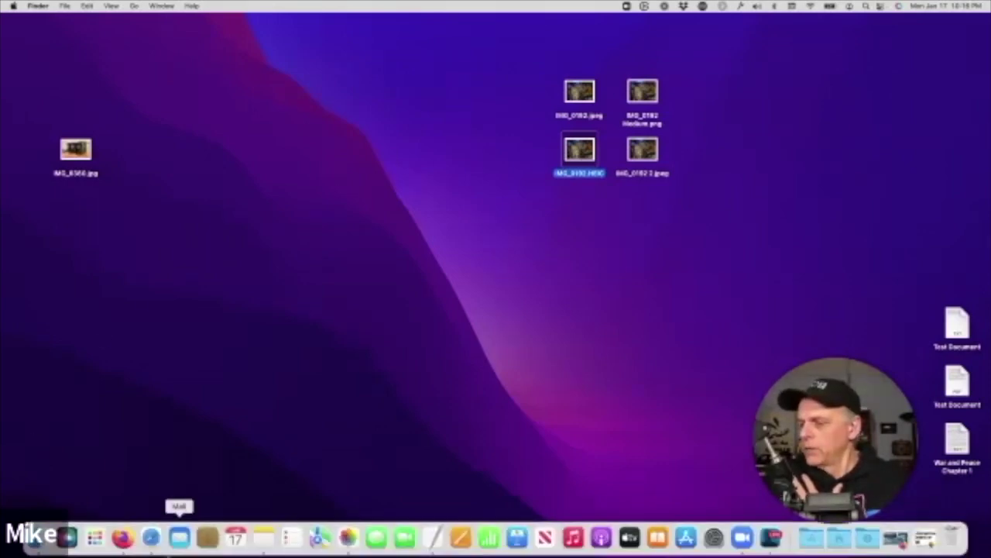
pyautogui.click(264, 537)
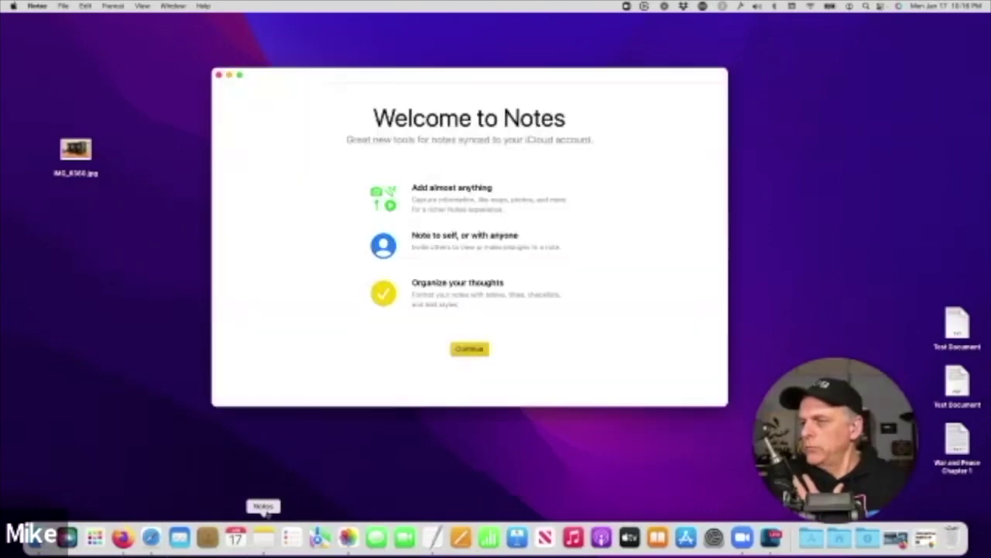
pyautogui.click(466, 349)
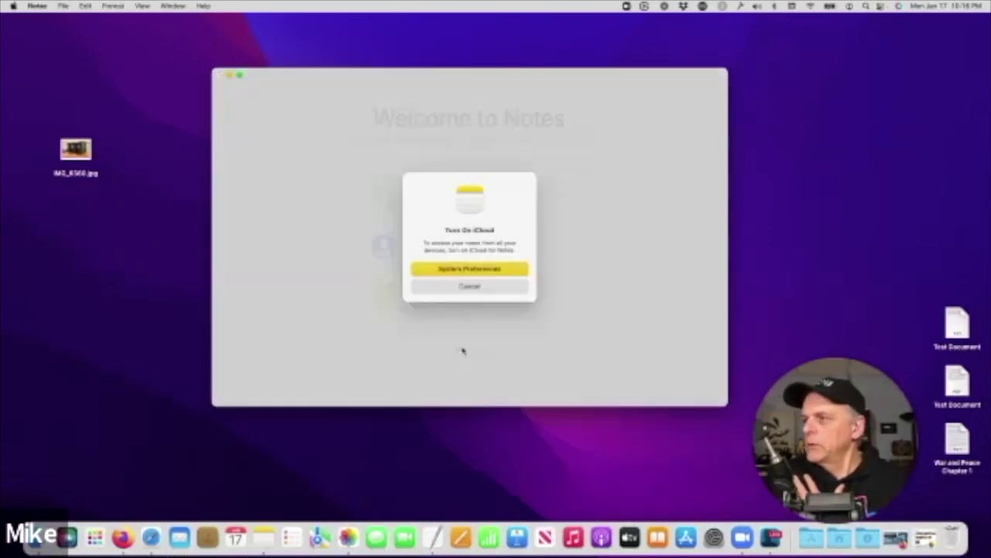
pyautogui.click(475, 286)
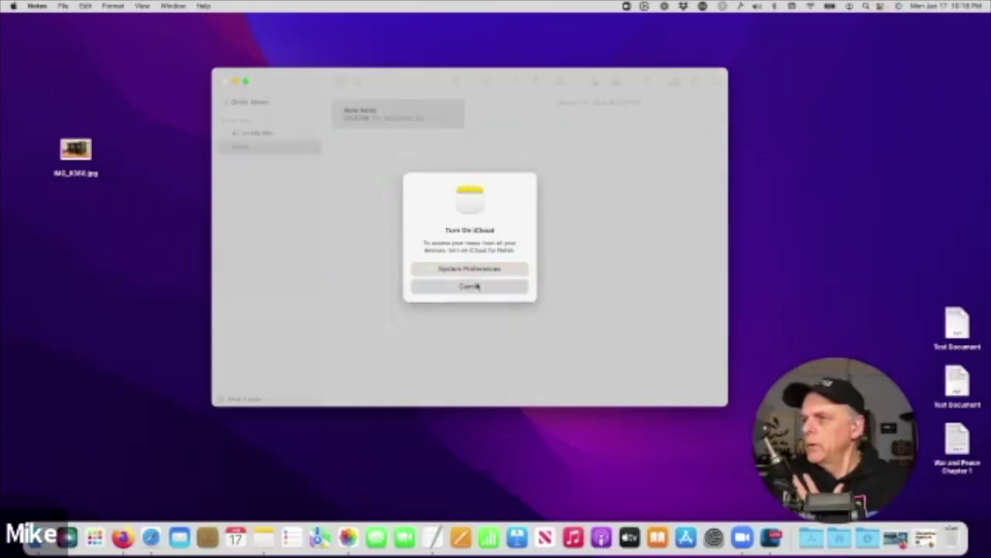
pyautogui.click(256, 103)
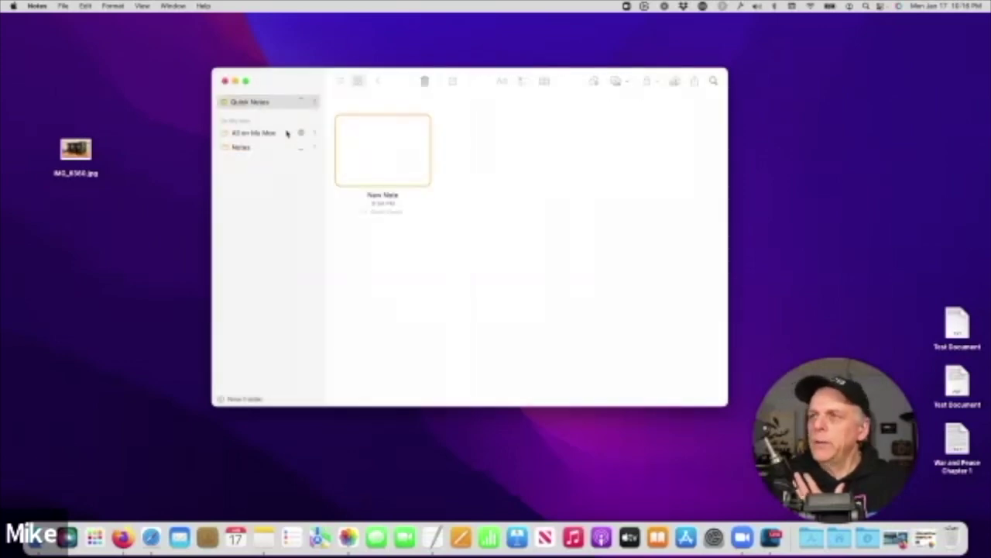
# Step: Switch Resume last Quick Note off and back on in the Notes preferences, and close the preferences and Notes windows
pyautogui.click(37, 6)
pyautogui.click(295, 53)
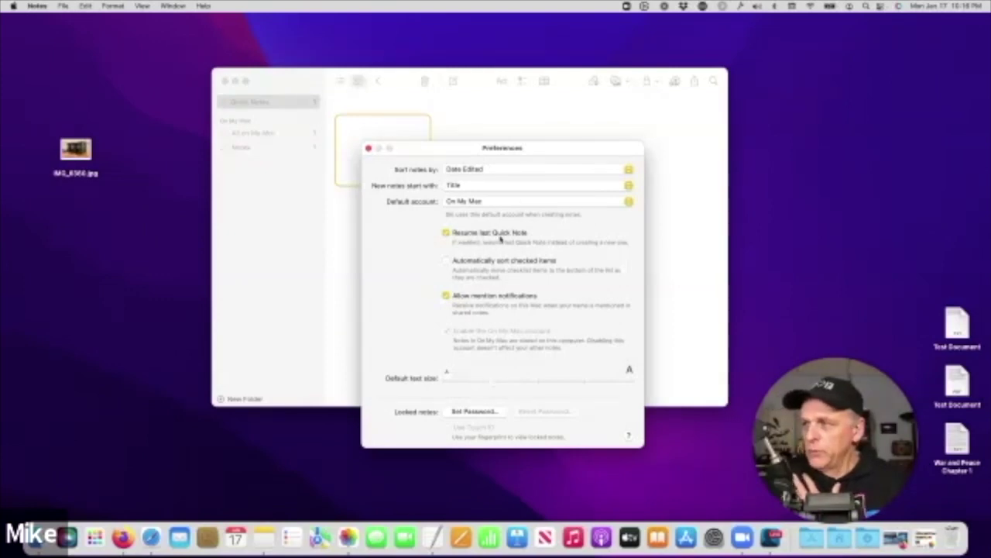
pyautogui.click(499, 239)
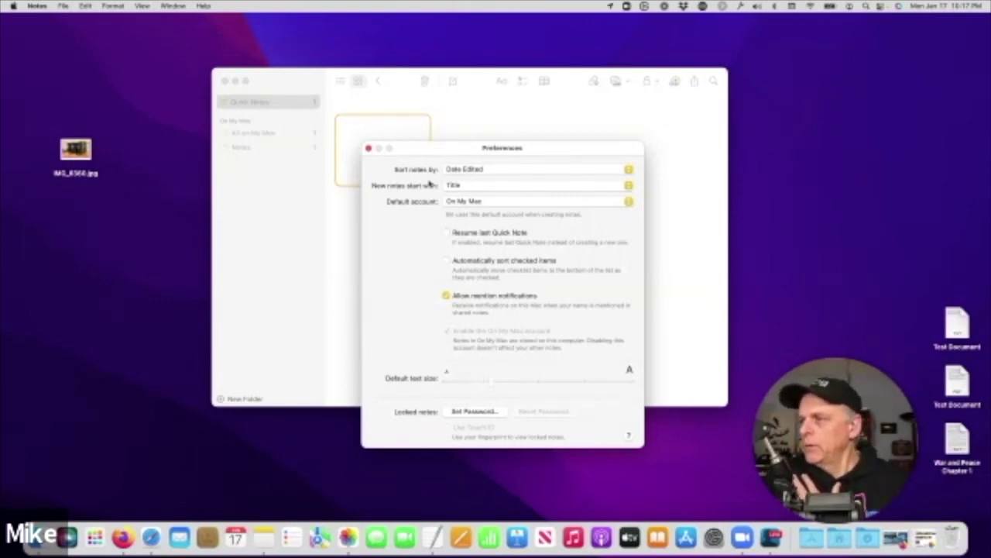
pyautogui.click(445, 236)
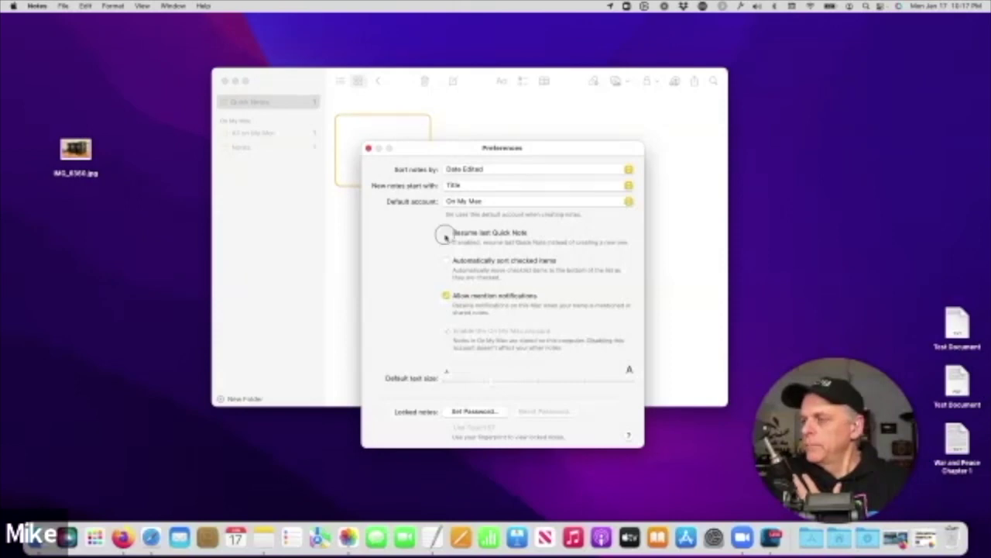
pyautogui.click(369, 148)
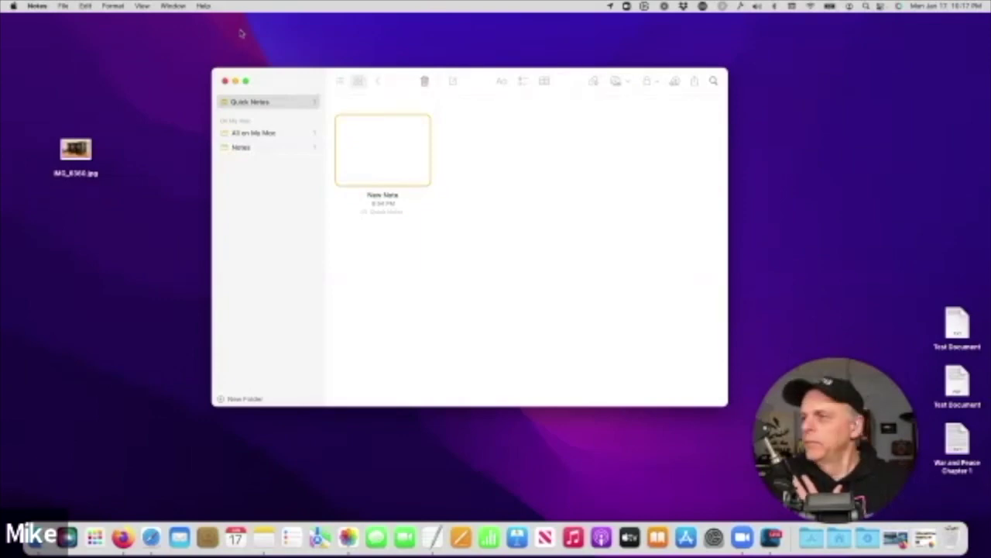
pyautogui.click(225, 81)
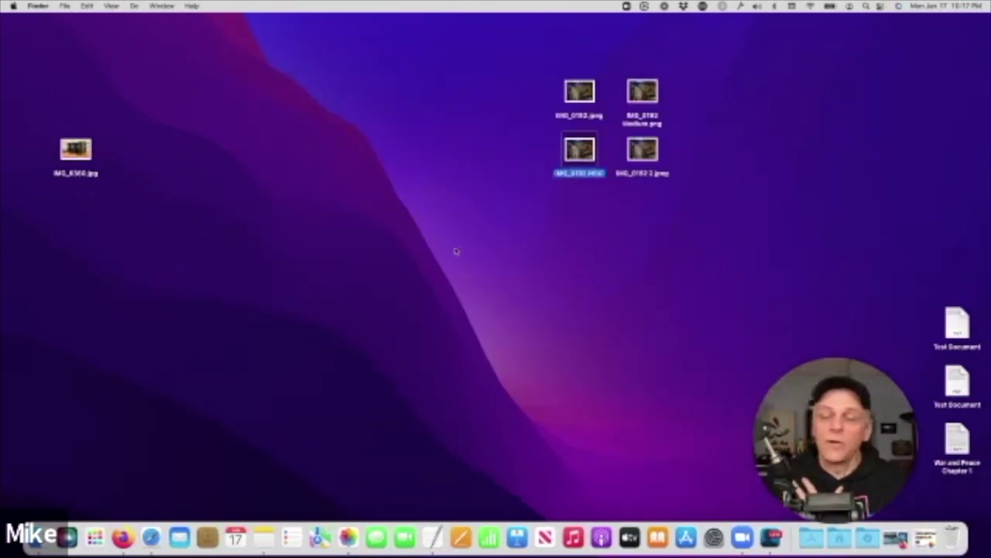
# Step: Open System Preferences at Users & Groups and start editing the current user's account picture
pyautogui.click(714, 537)
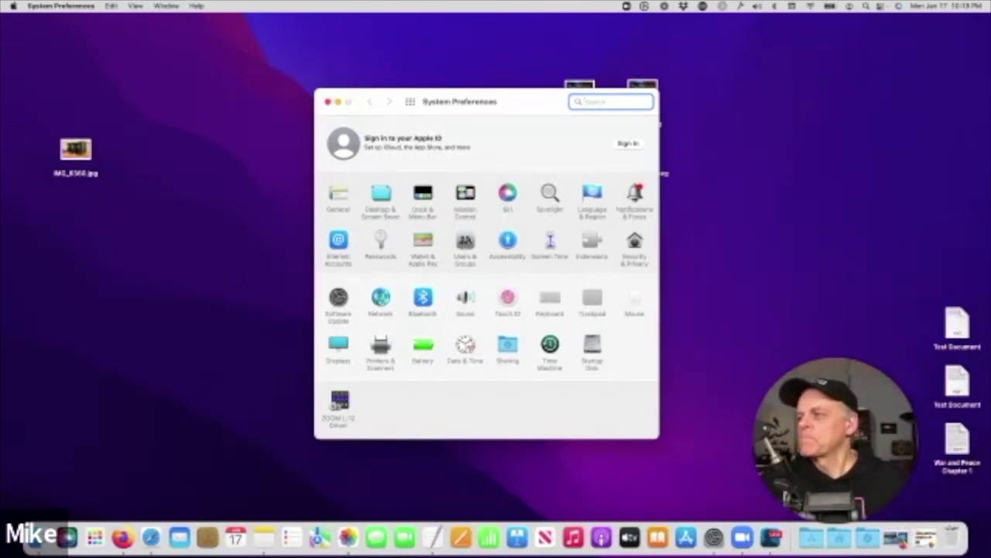
pyautogui.click(465, 241)
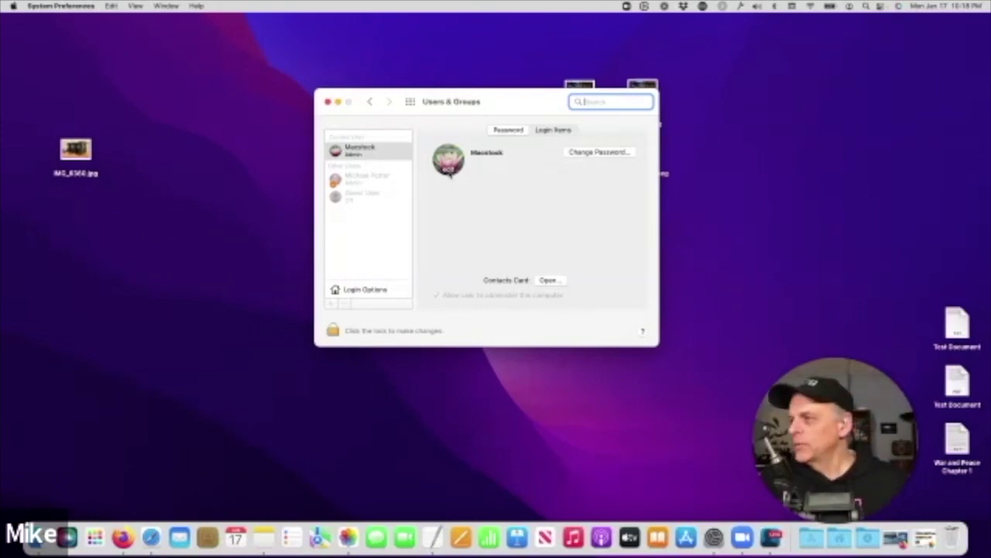
pyautogui.click(449, 175)
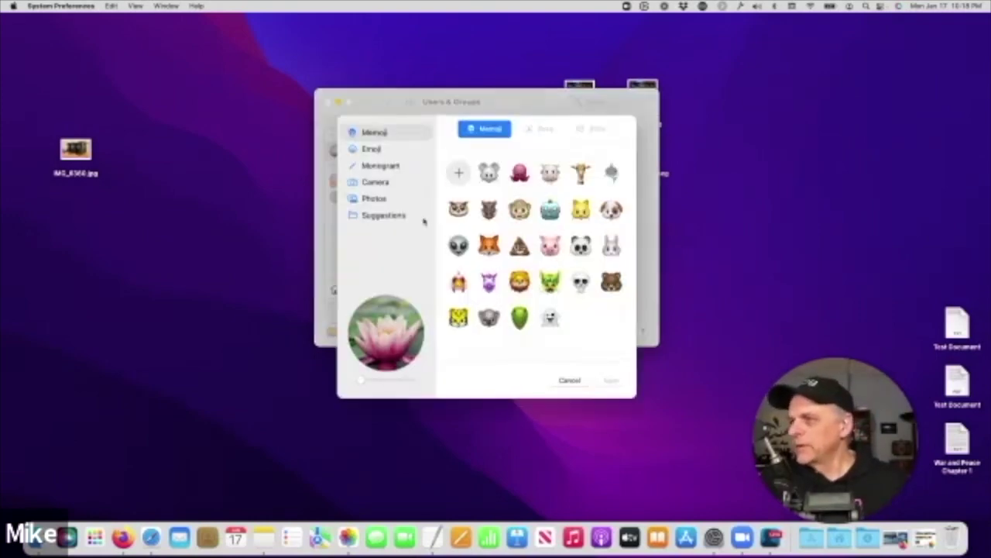
# Step: Browse the Photos, Suggestions and Emoji choices for the account picture
pyautogui.click(372, 198)
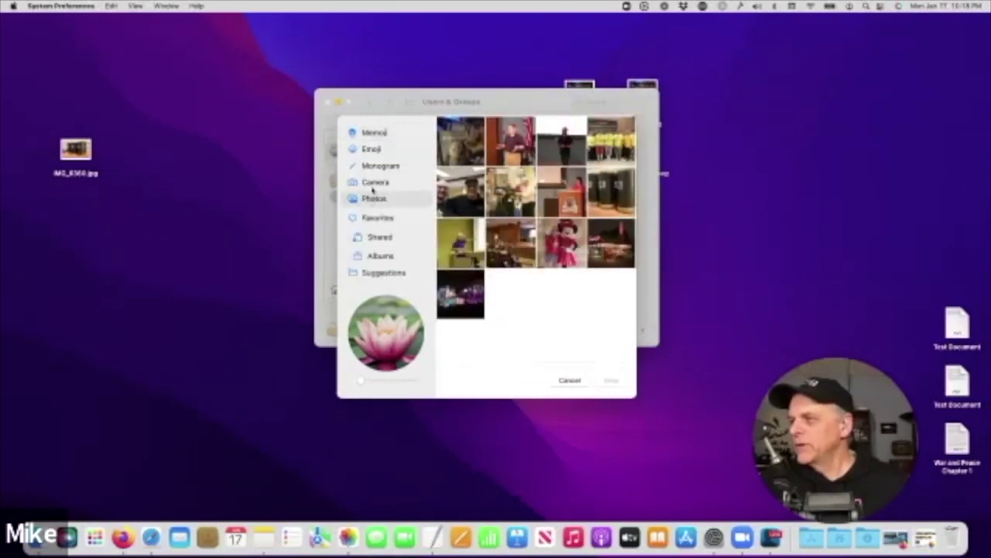
pyautogui.click(383, 273)
pyautogui.scroll(-3, 540, 238)
pyautogui.scroll(3, 539, 238)
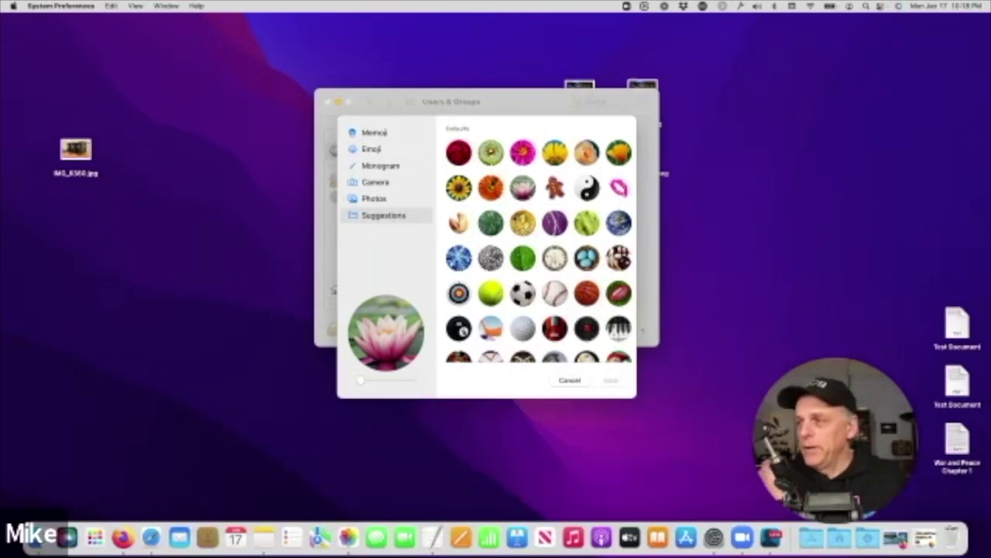
pyautogui.click(381, 134)
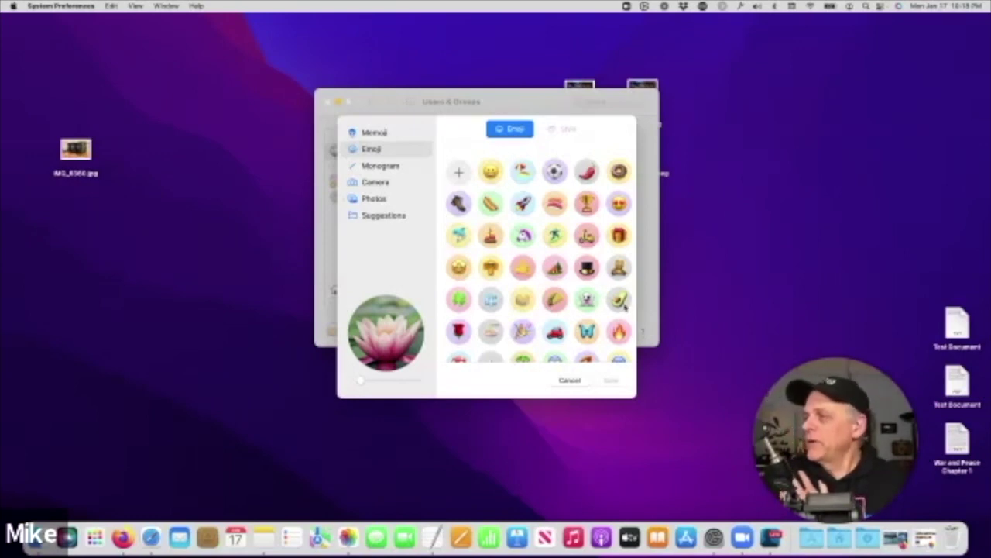
pyautogui.scroll(-3, 624, 307)
pyautogui.scroll(2, 496, 178)
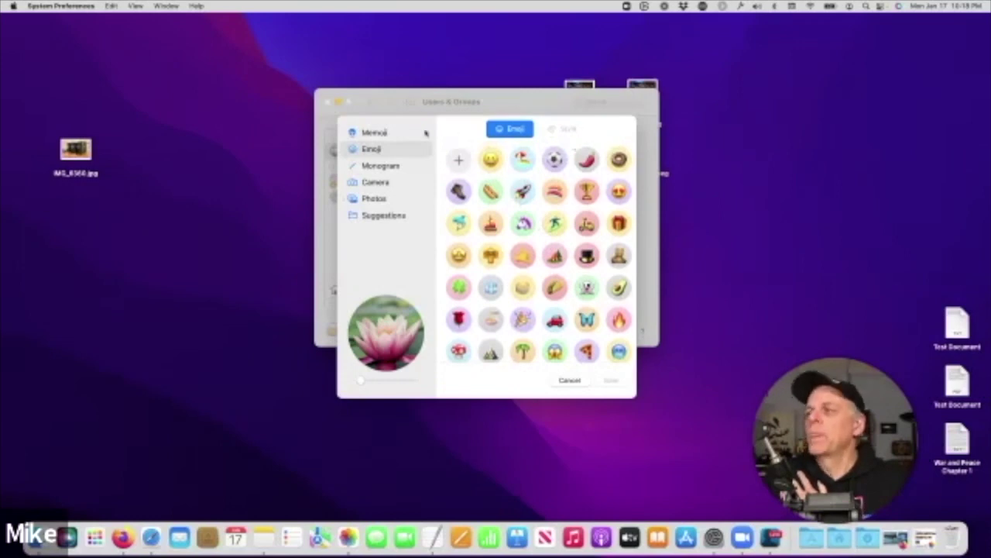
# Step: Choose the robot Memoji as the account picture and look through its pose and style options
pyautogui.click(385, 133)
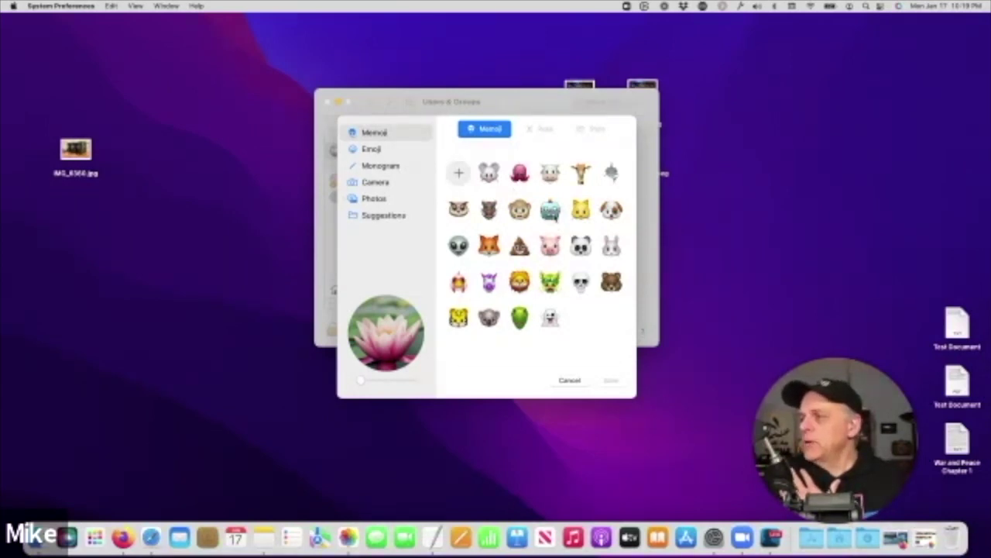
pyautogui.click(550, 209)
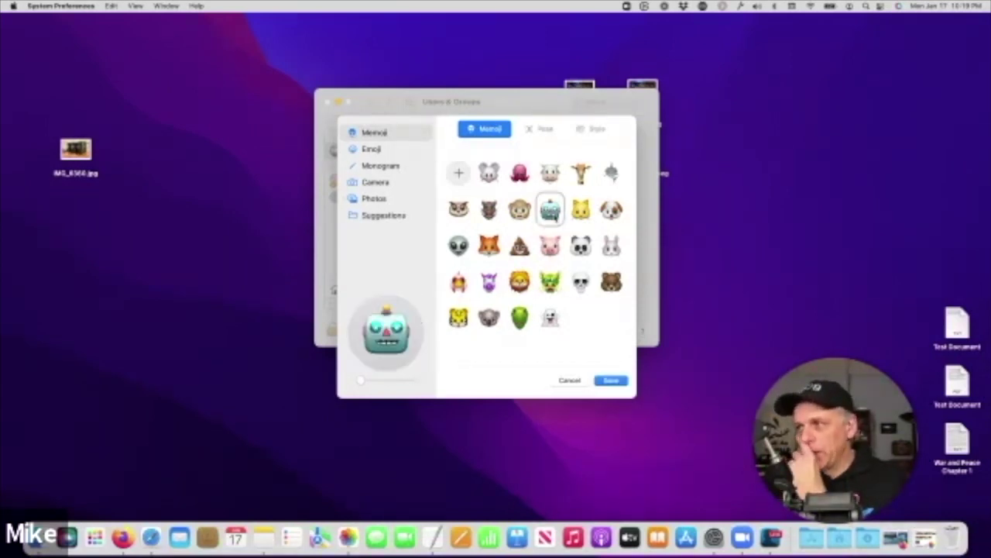
pyautogui.click(546, 131)
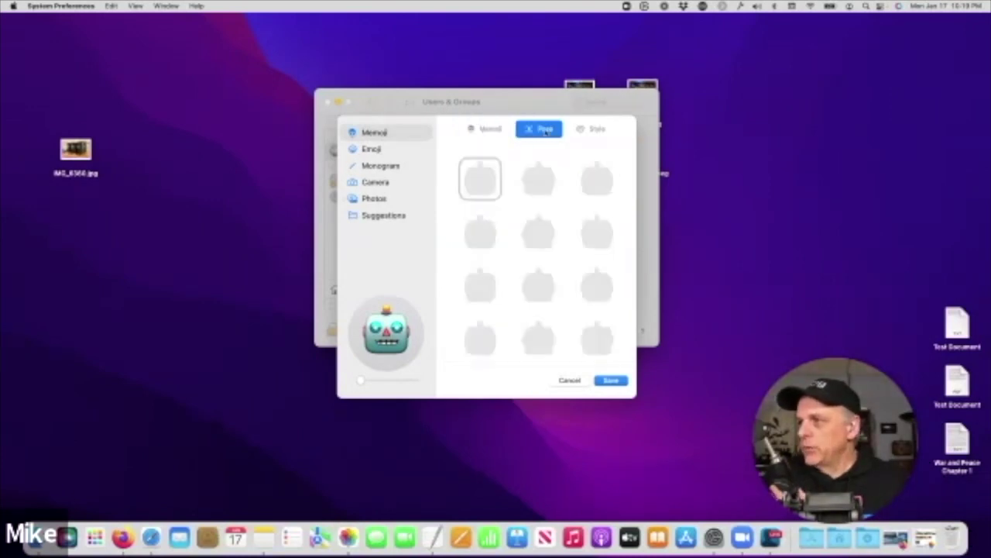
pyautogui.click(603, 131)
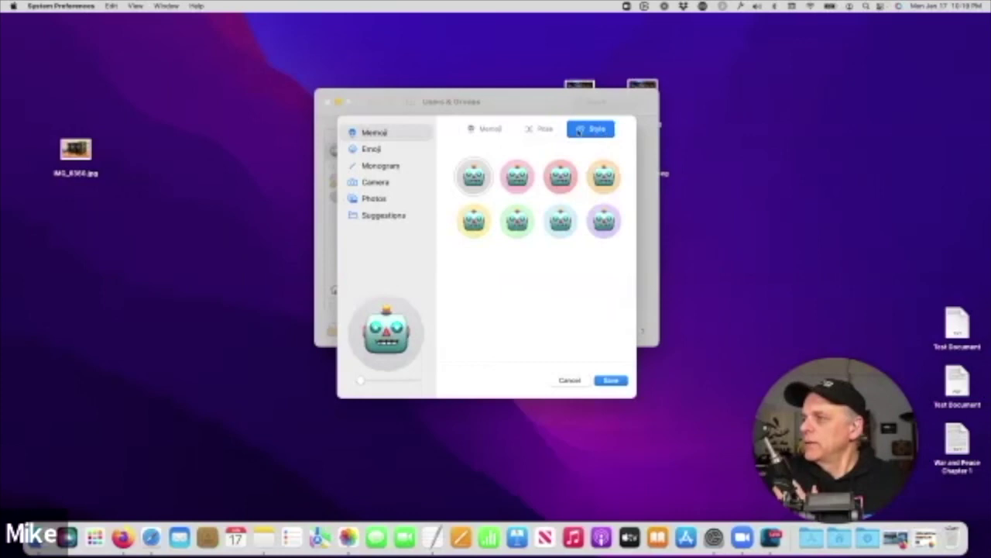
pyautogui.click(491, 130)
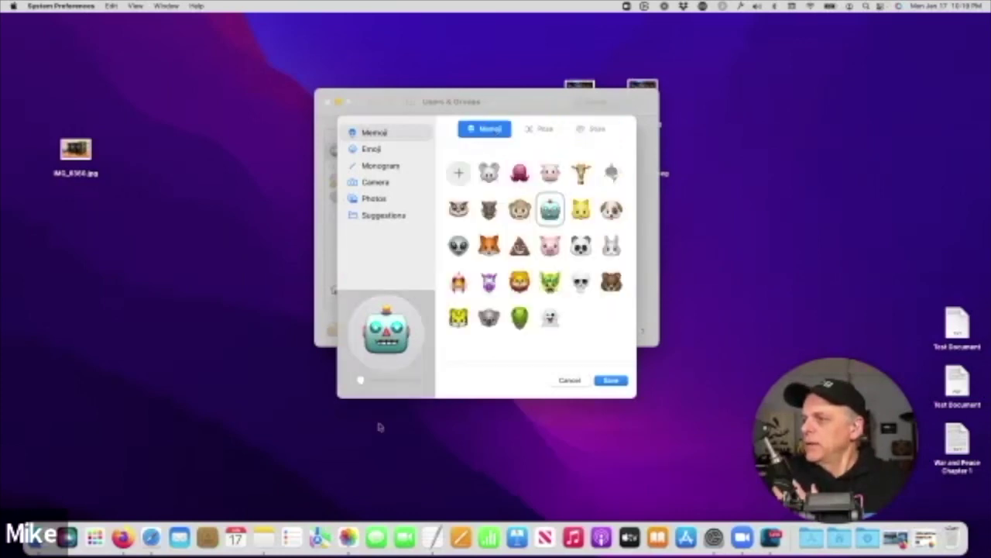
pyautogui.moveTo(360, 381)
pyautogui.mouseDown()
pyautogui.moveTo(411, 381)
pyautogui.moveTo(341, 385)
pyautogui.mouseUp()
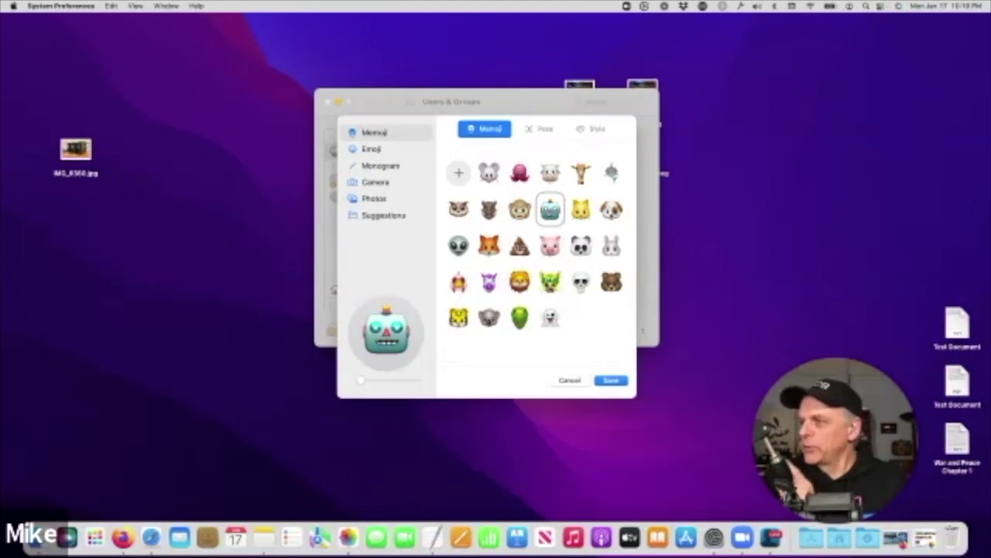
# Step: View the customization options for creating a new Memoji, and cancel its creation
pyautogui.click(459, 175)
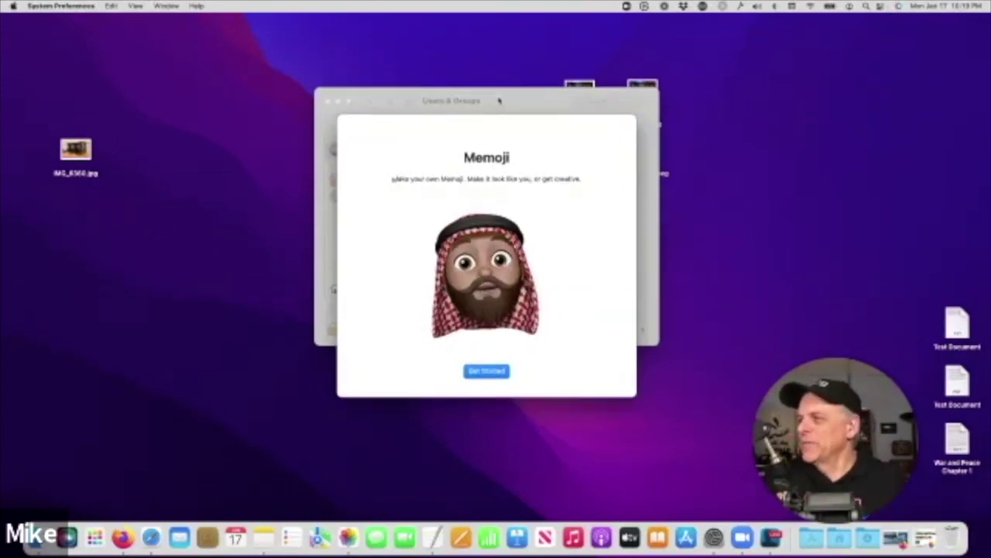
pyautogui.click(488, 373)
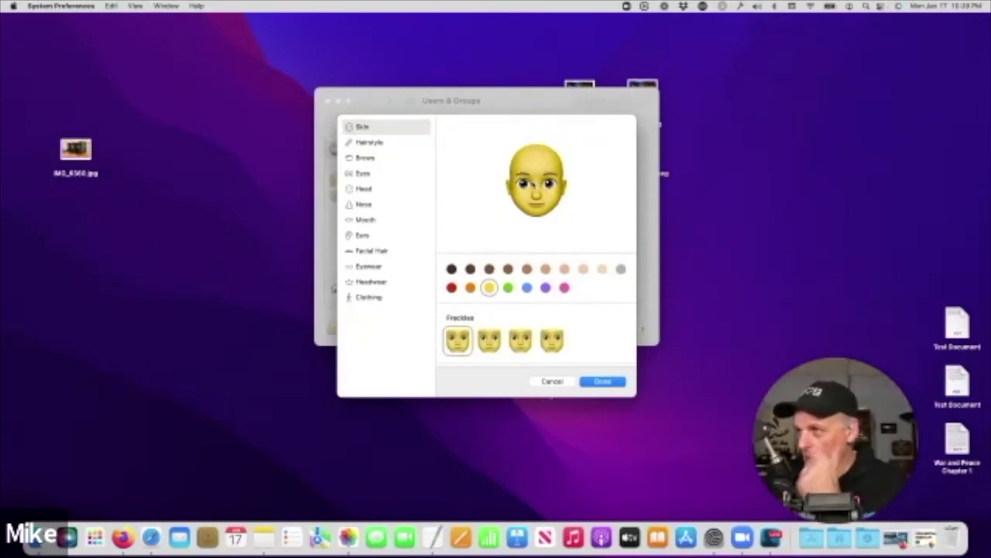
pyautogui.click(551, 381)
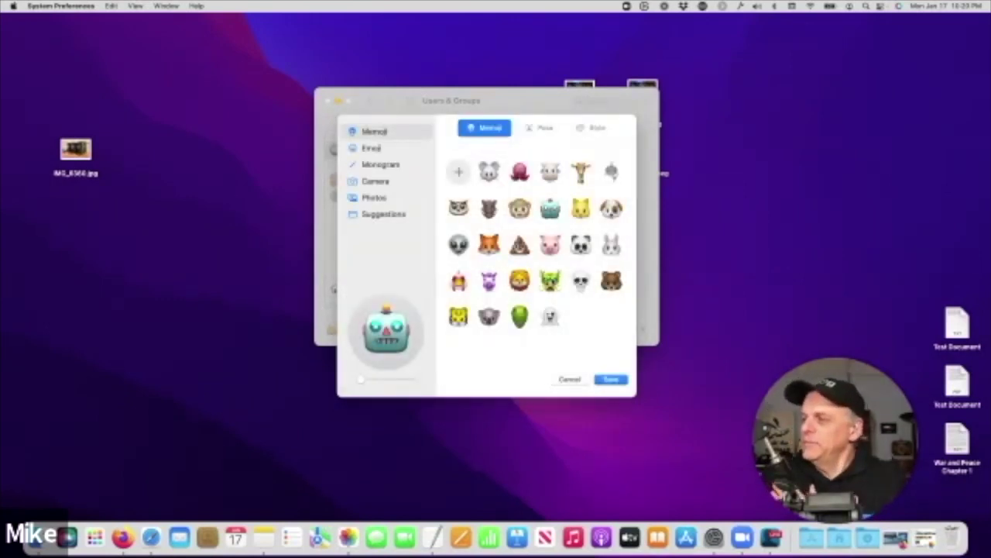
# Step: Choose the green dragon Memoji for the account picture in the tilted pose with its tongue out
pyautogui.click(551, 280)
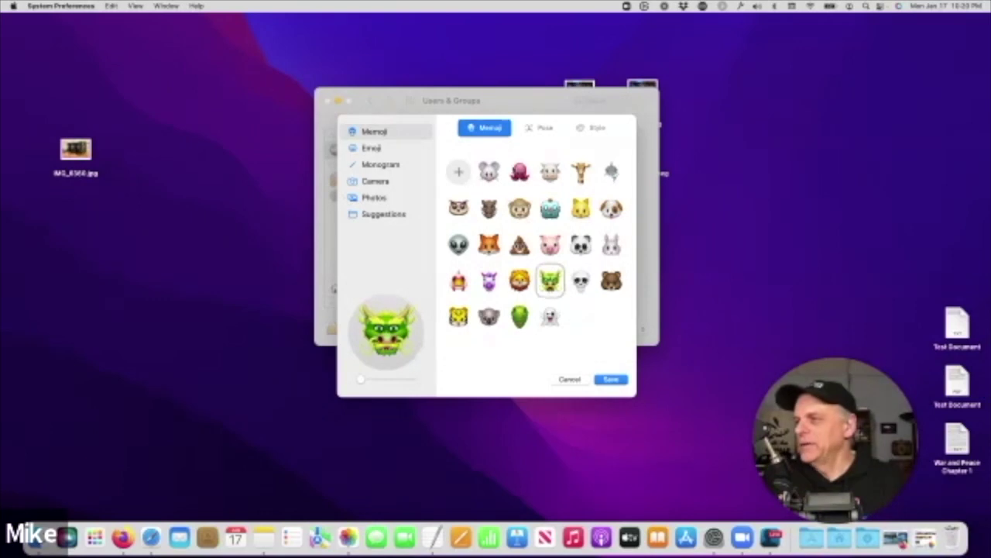
pyautogui.click(540, 128)
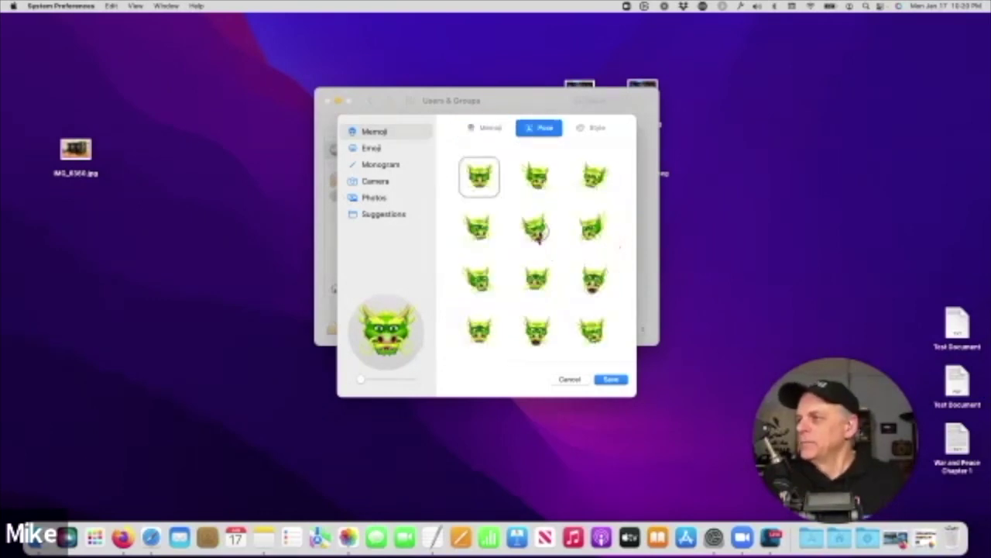
pyautogui.click(537, 231)
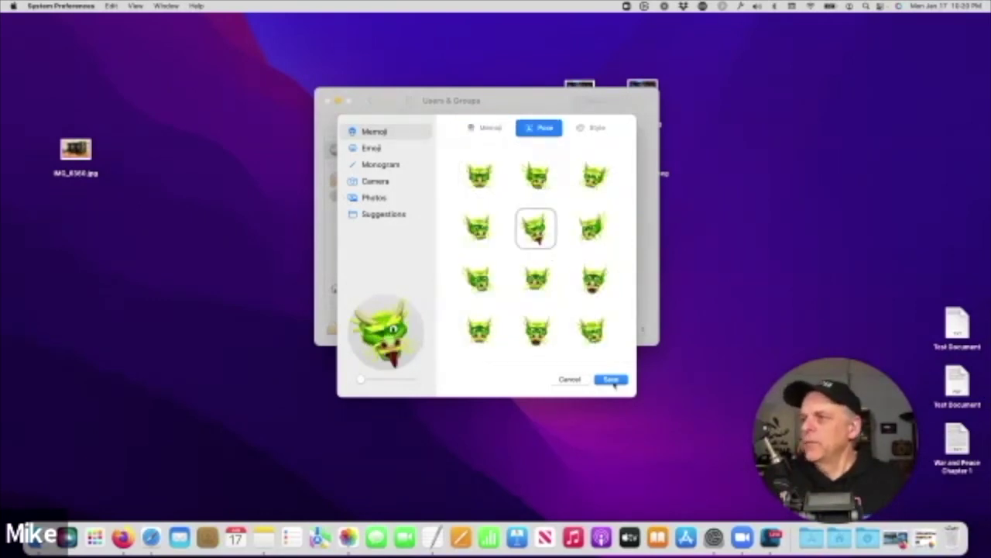
# Step: Browse the Monogram, Camera, Photos, Suggestions, Memoji and Emoji choices for the account picture
pyautogui.click(379, 166)
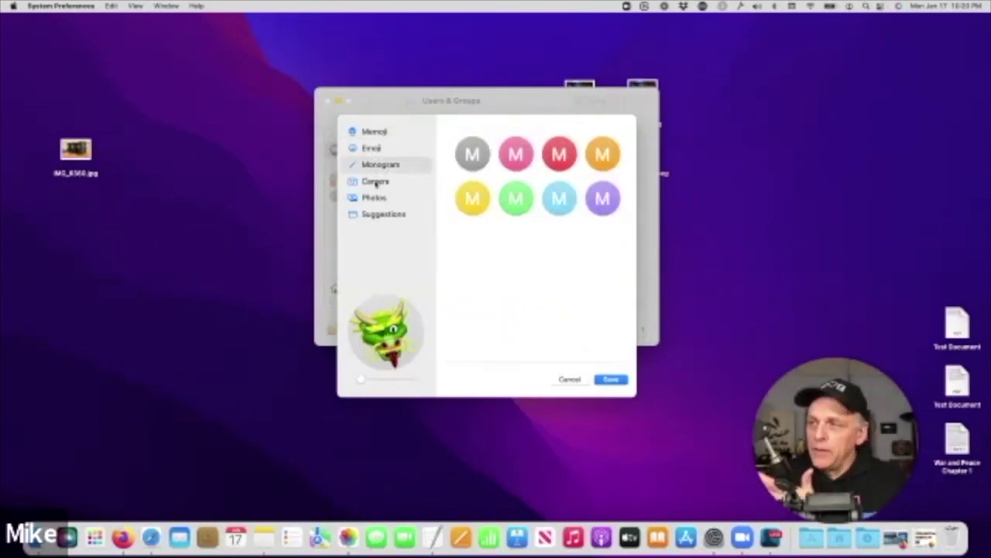
pyautogui.click(376, 183)
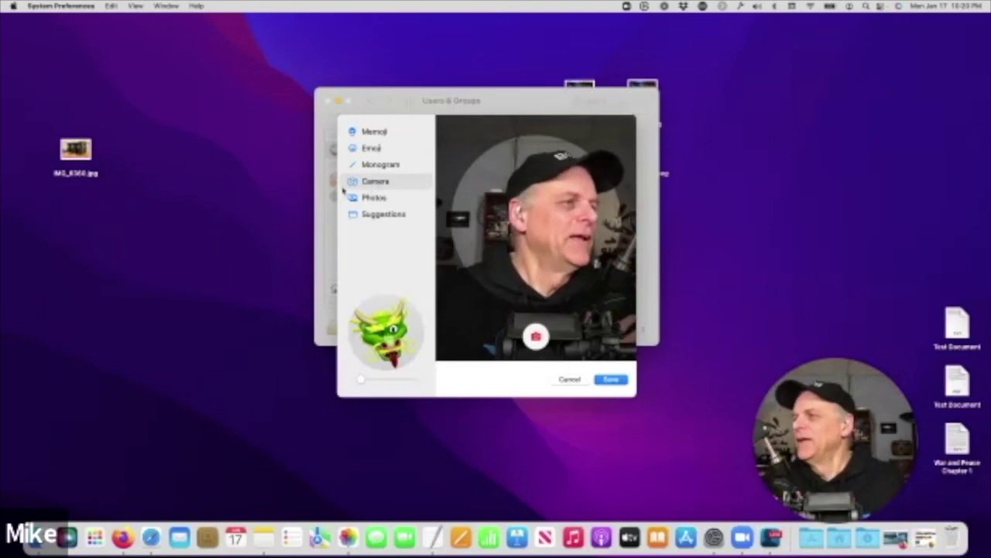
pyautogui.click(371, 199)
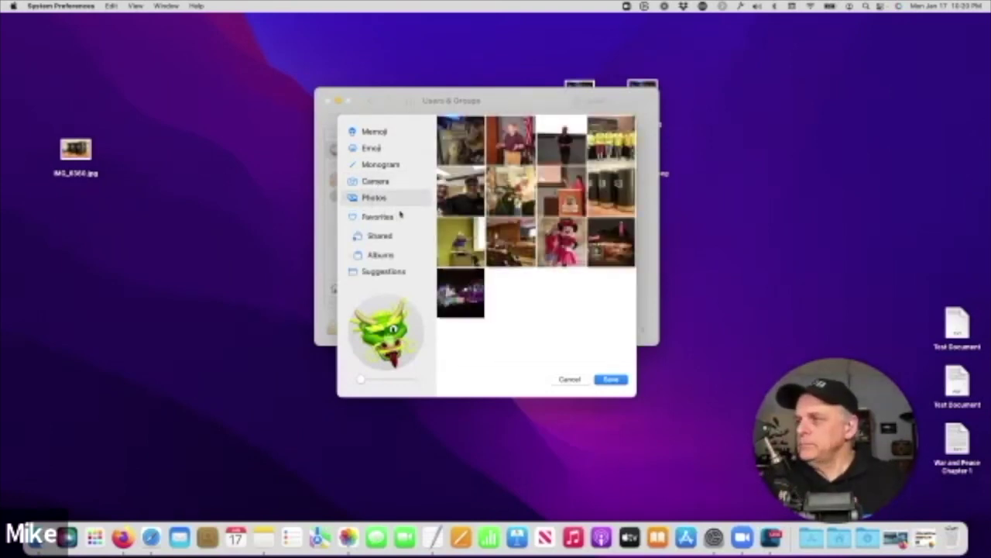
pyautogui.click(383, 274)
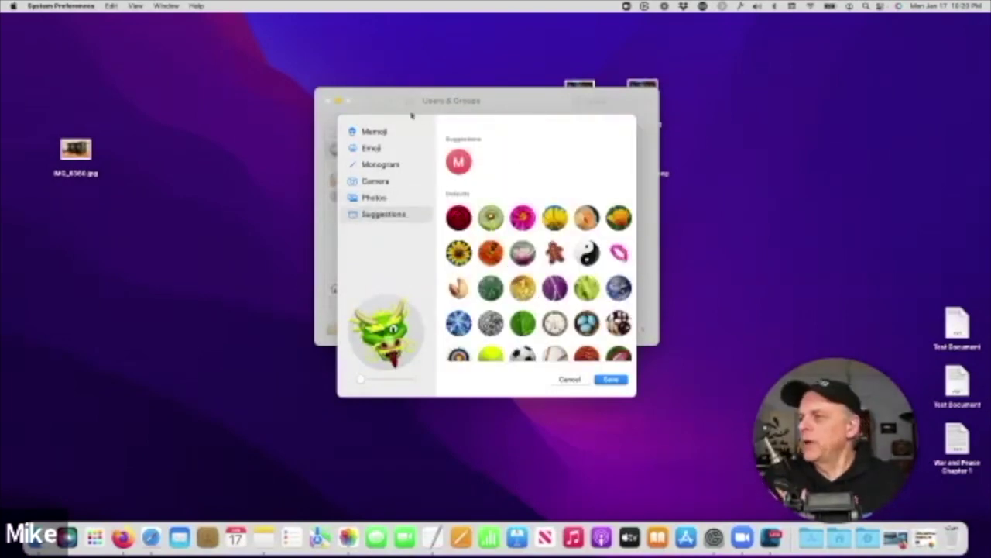
pyautogui.click(375, 131)
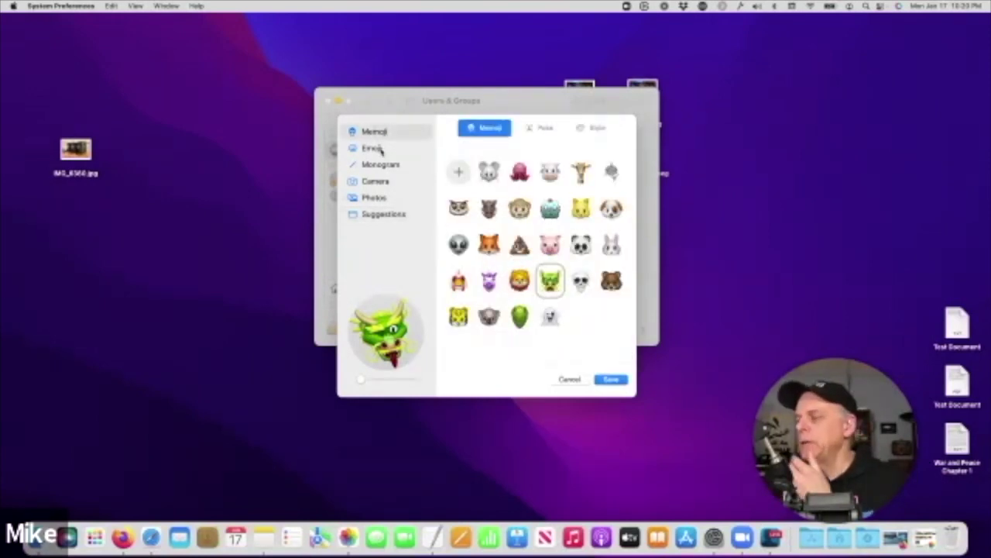
pyautogui.click(375, 148)
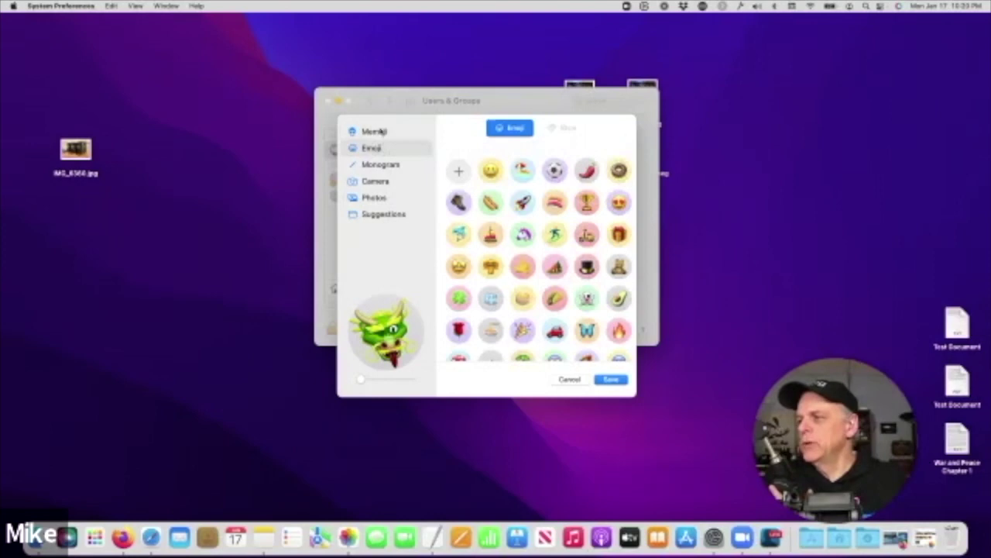
# Step: Return to the Memoji choices, save the green dragon as the account picture, and close System Preferences
pyautogui.click(375, 132)
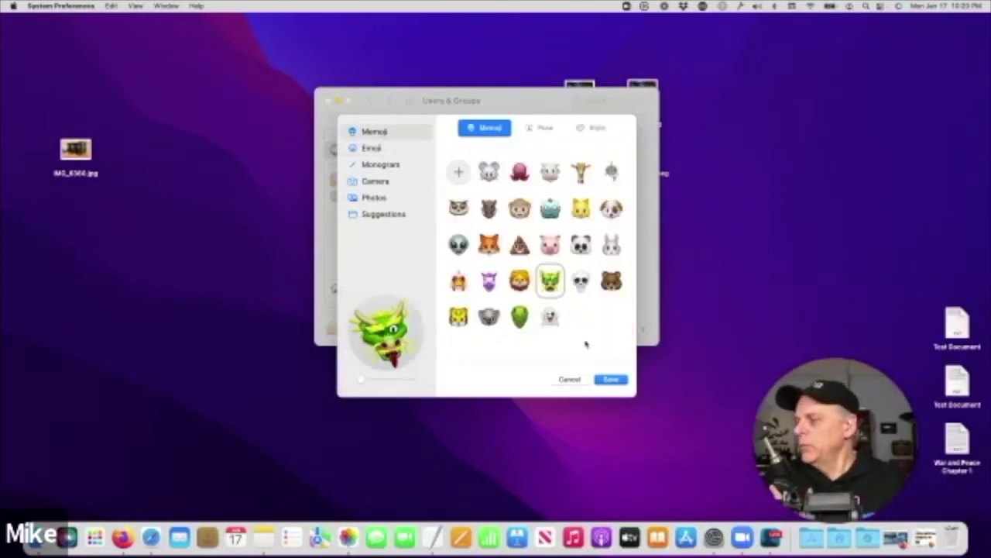
pyautogui.click(609, 381)
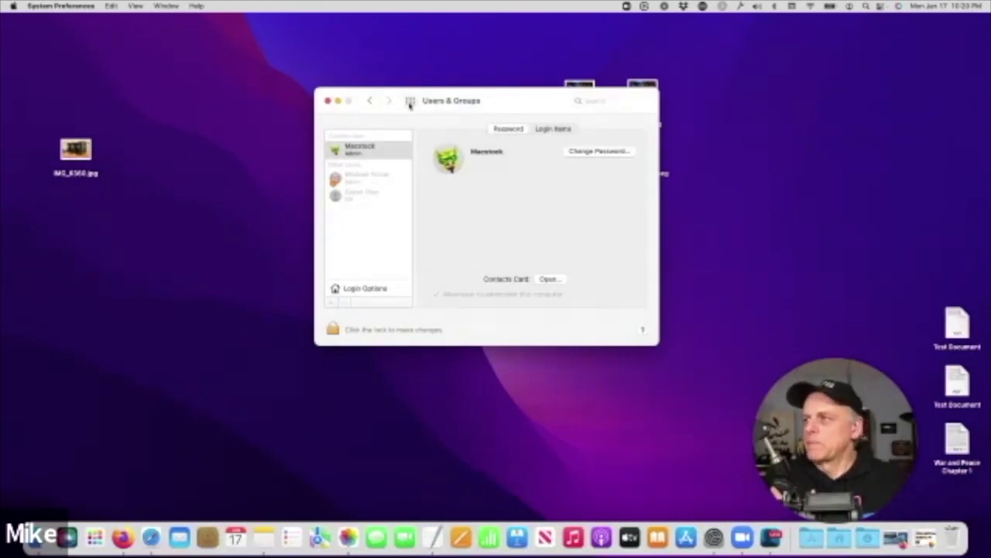
pyautogui.click(329, 101)
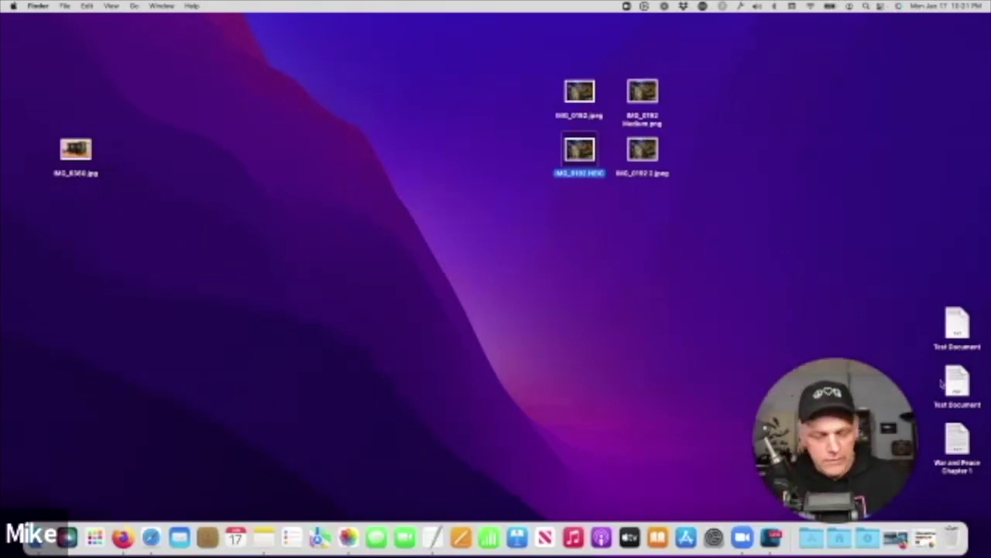
# Step: Move both Test Document files and War and Peace Chapter 1 together to the middle of the desktop, near the images
pyautogui.moveTo(924, 311); pyautogui.dragTo(469, 288)
pyautogui.click(505, 283)
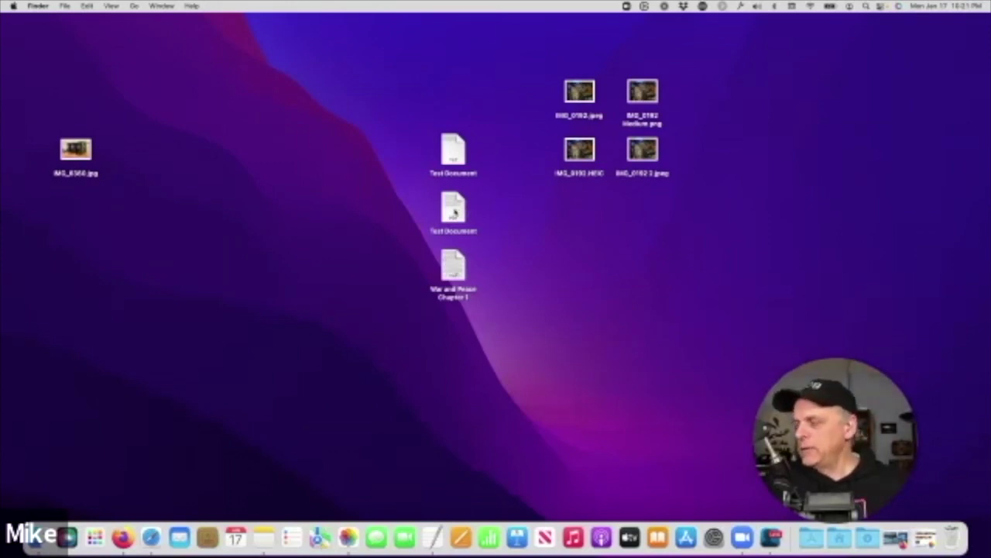
# Step: Preview the PDF Test Document with Quick Look, opening and closing the preview twice
pyautogui.click(455, 212)
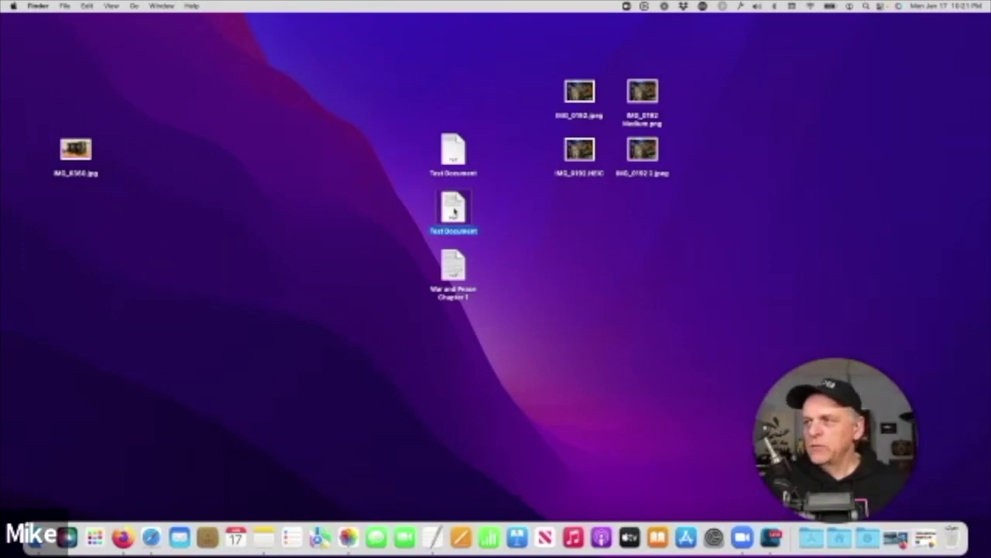
pyautogui.press('space')
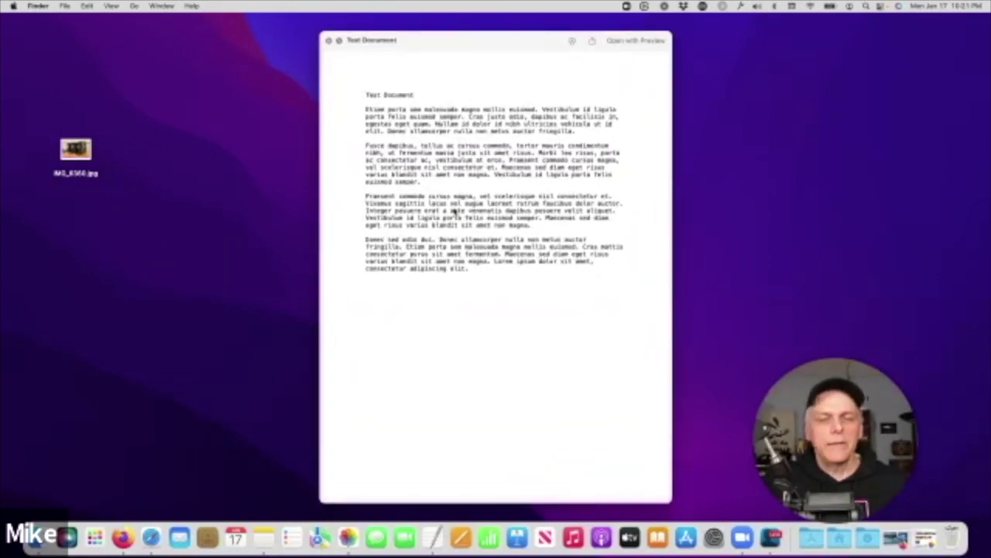
pyautogui.press('space')
pyautogui.press('space')
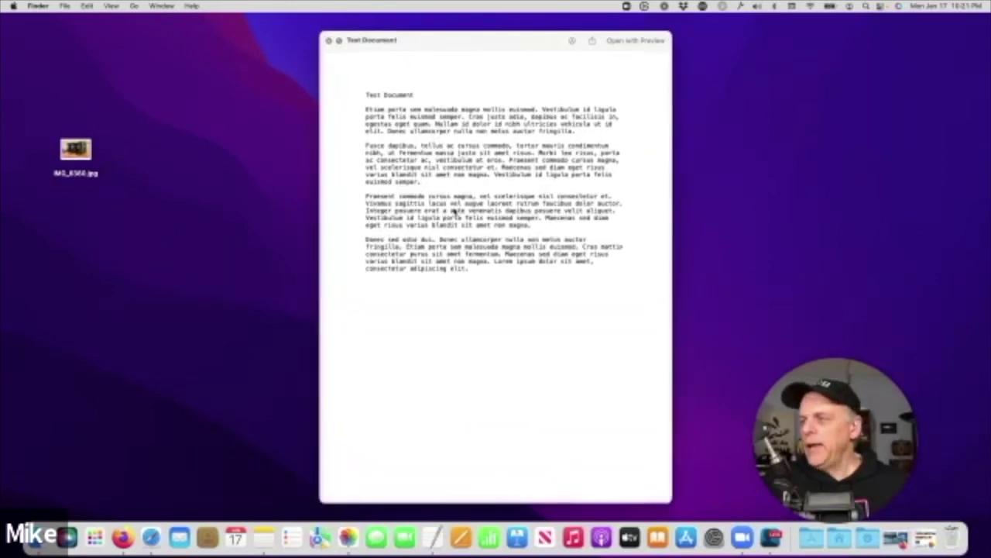
pyautogui.press('space')
# Step: Preview the upper Test Document and IMG_0192.HEIC with Quick Look, closing each preview
pyautogui.click(455, 160)
pyautogui.press('space')
pyautogui.press('space')
pyautogui.click(579, 152)
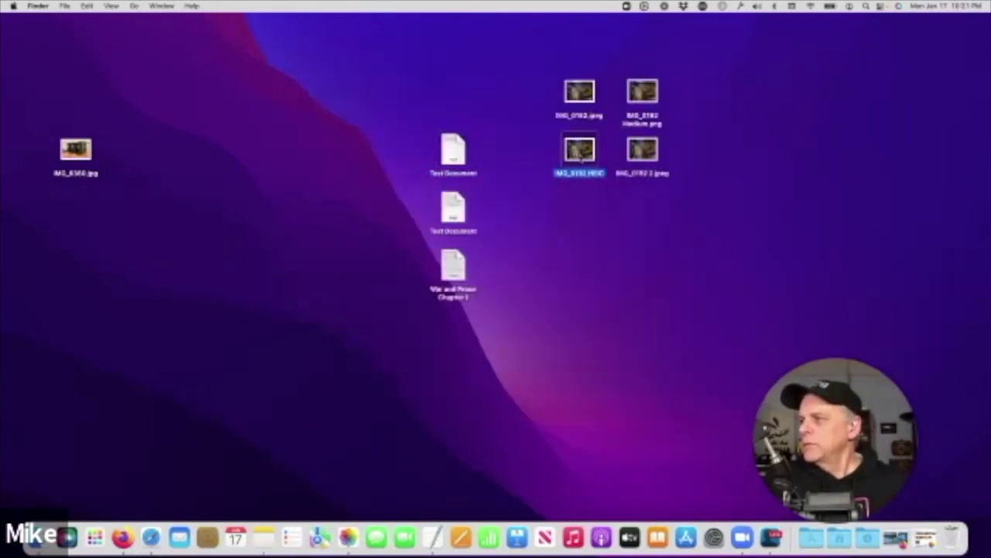
pyautogui.press('space')
pyautogui.press('space')
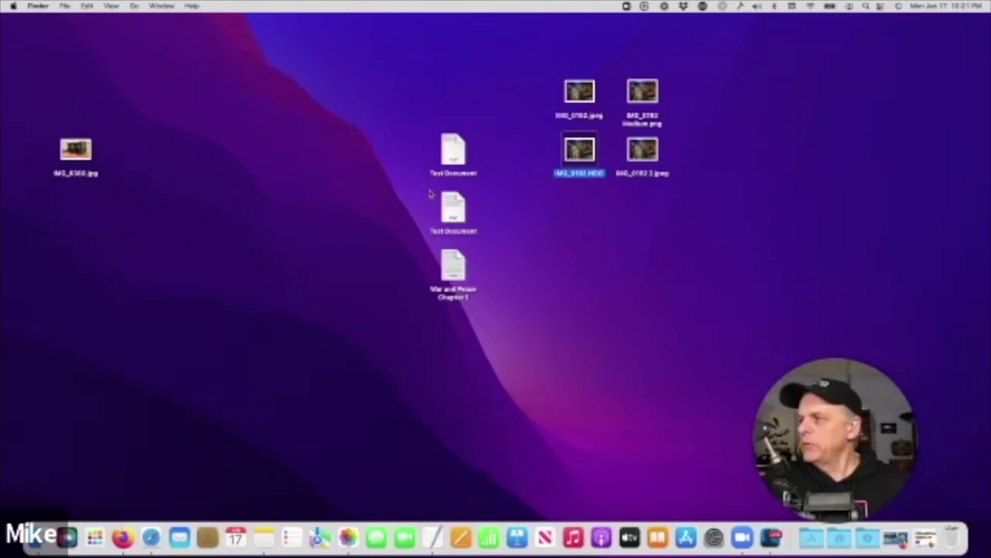
# Step: Find the Quick Look command for the PDF Test Document, and preview War and Peace Chapter 1 with Quick Look
pyautogui.rightClick(452, 209)
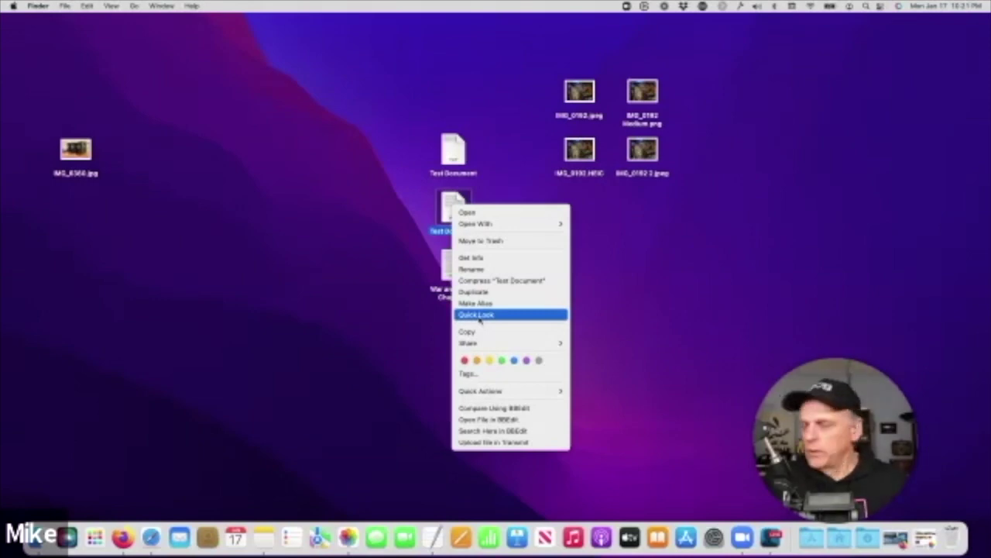
pyautogui.click(446, 265)
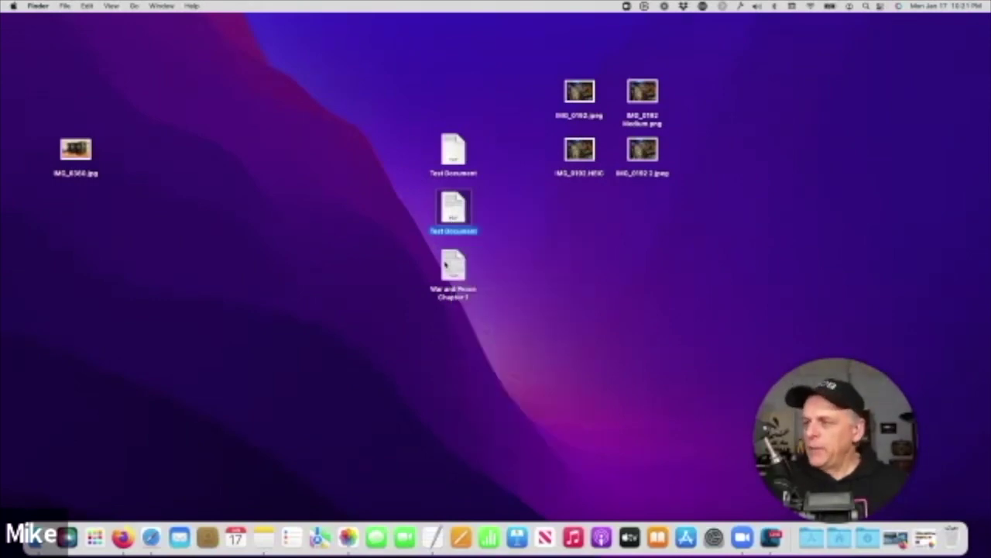
pyautogui.click(457, 267)
pyautogui.press('space')
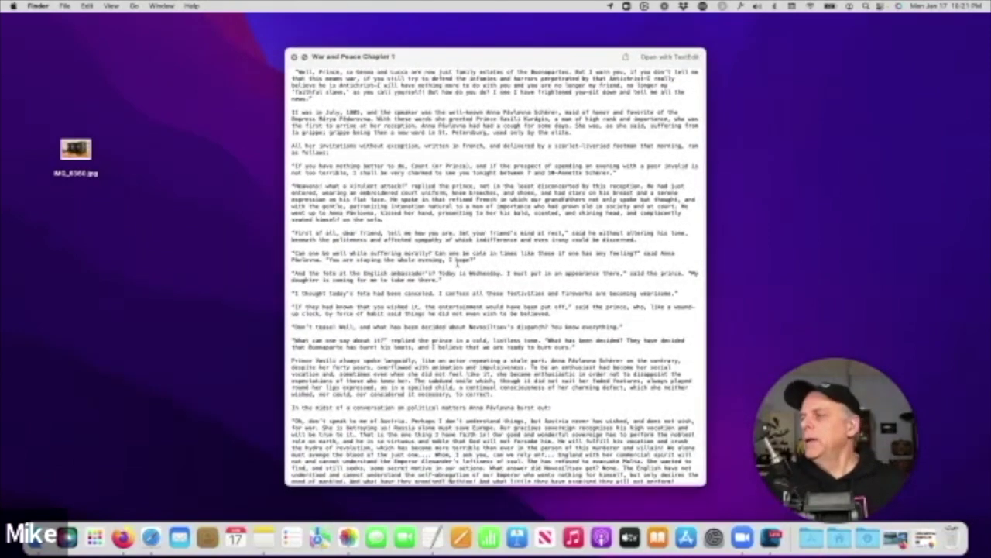
pyautogui.press('space')
# Step: Move the separate tumbler photo beside the IMG_0192 images on the desktop
pyautogui.moveTo(542, 82); pyautogui.dragTo(688, 186)
pyautogui.moveTo(75, 149); pyautogui.dragTo(526, 99)
# Step: Preview all the desktop images and documents together in Quick Look, and open War and Peace Chapter 1 from the index sheet
pyautogui.moveTo(506, 48); pyautogui.dragTo(597, 184)
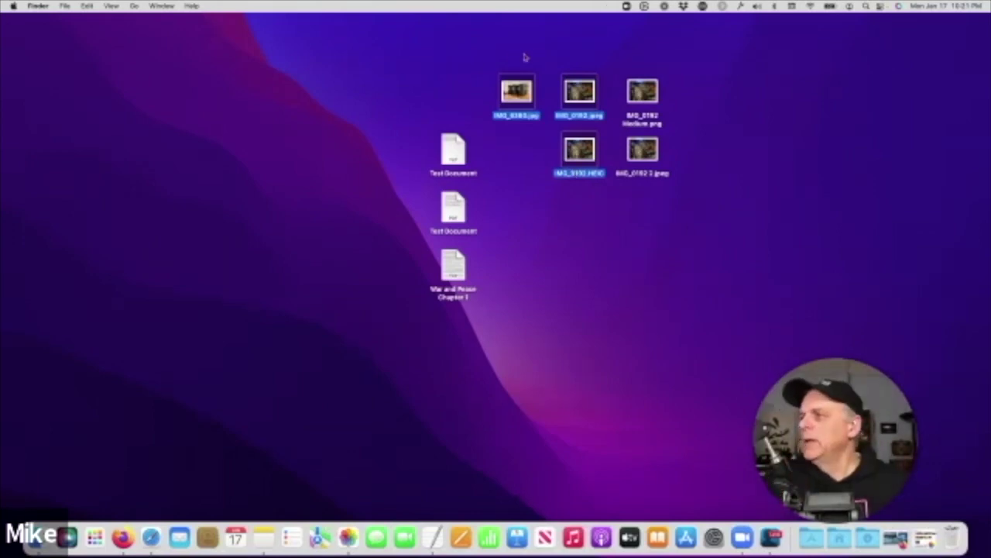
pyautogui.moveTo(486, 44); pyautogui.dragTo(642, 203)
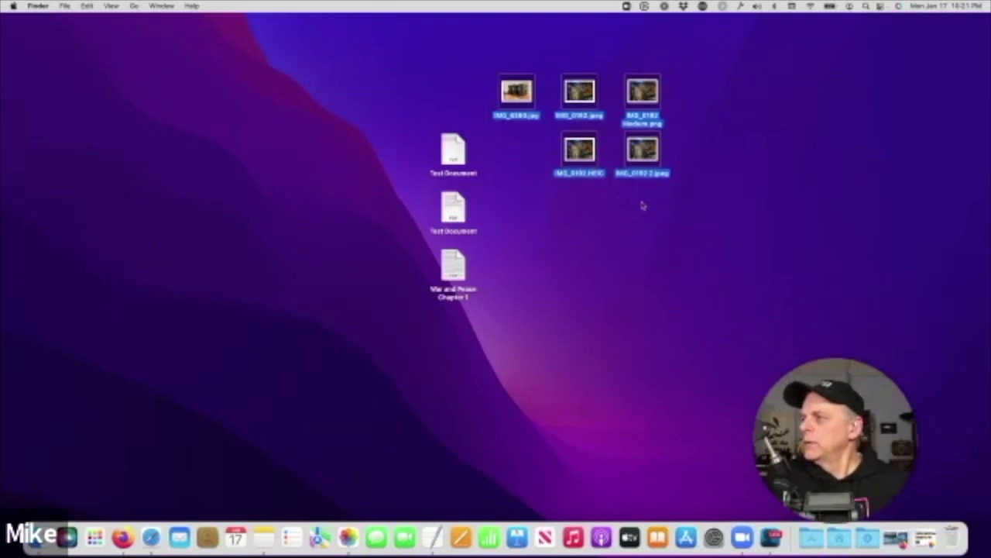
pyautogui.moveTo(423, 57); pyautogui.dragTo(708, 353)
pyautogui.press('space')
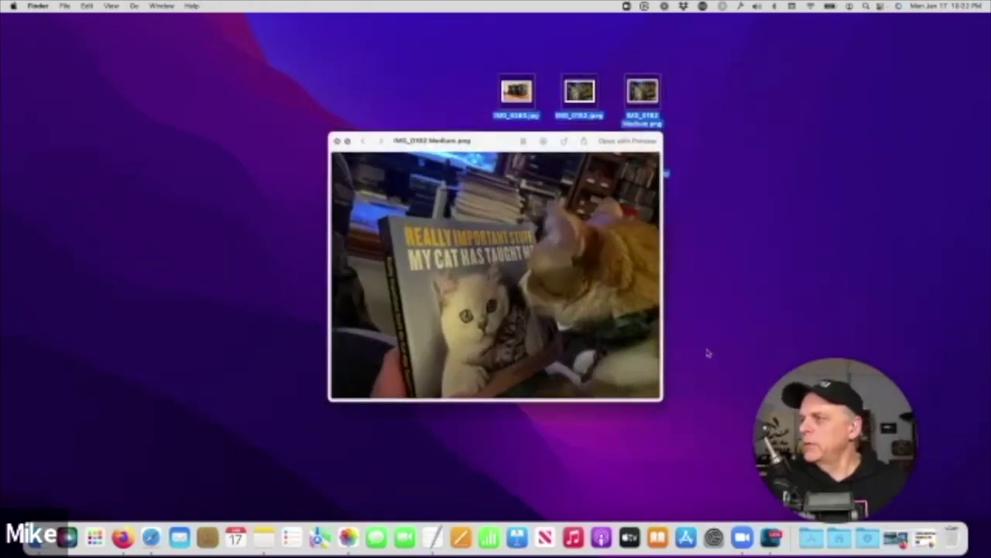
pyautogui.click(525, 143)
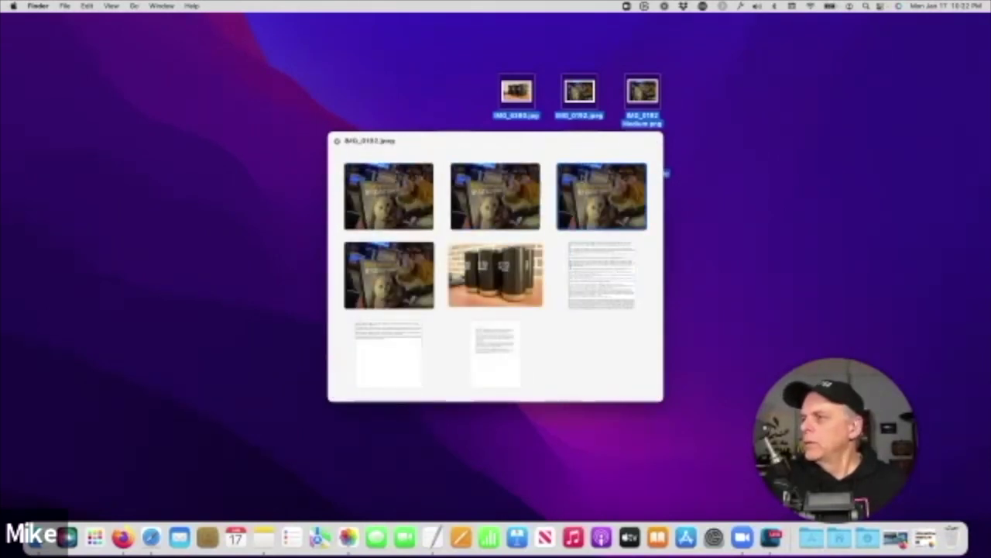
pyautogui.click(577, 276)
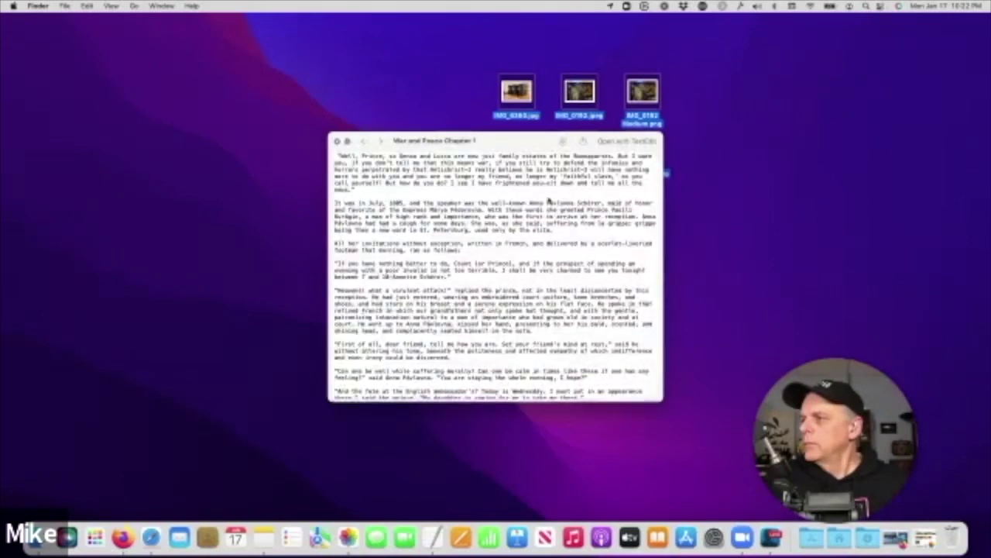
# Step: Page forward and back through the Quick Look previews of the selected files, close the preview, and deselect the files
pyautogui.click(383, 142)
pyautogui.click(383, 143)
pyautogui.click(382, 143)
pyautogui.click(383, 143)
pyautogui.click(383, 142)
pyautogui.click(382, 142)
pyautogui.click(383, 142)
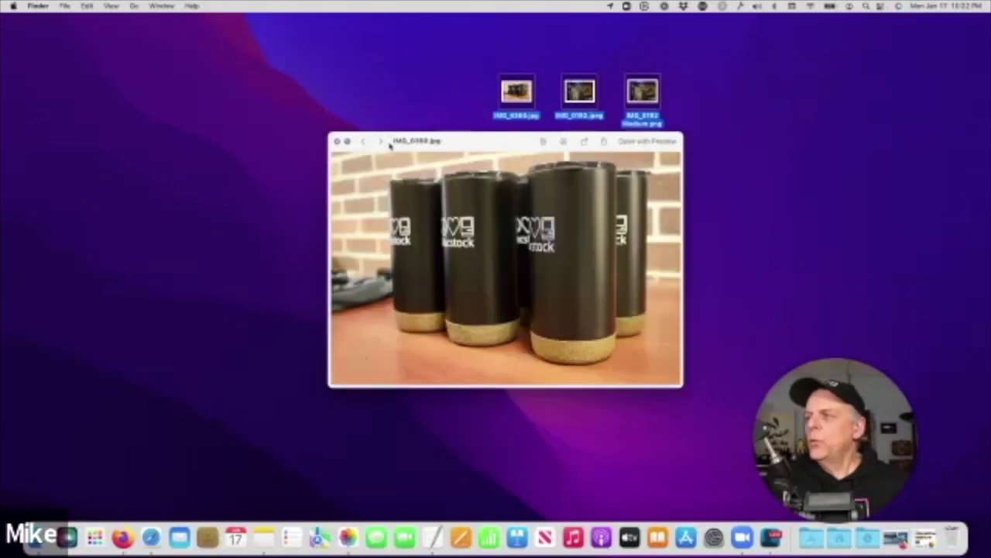
pyautogui.click(367, 144)
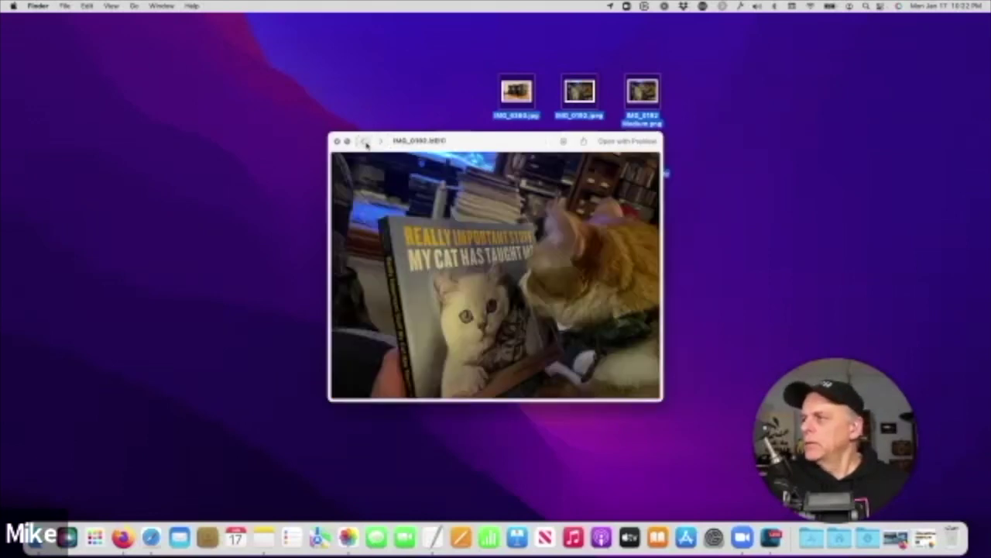
pyautogui.click(382, 143)
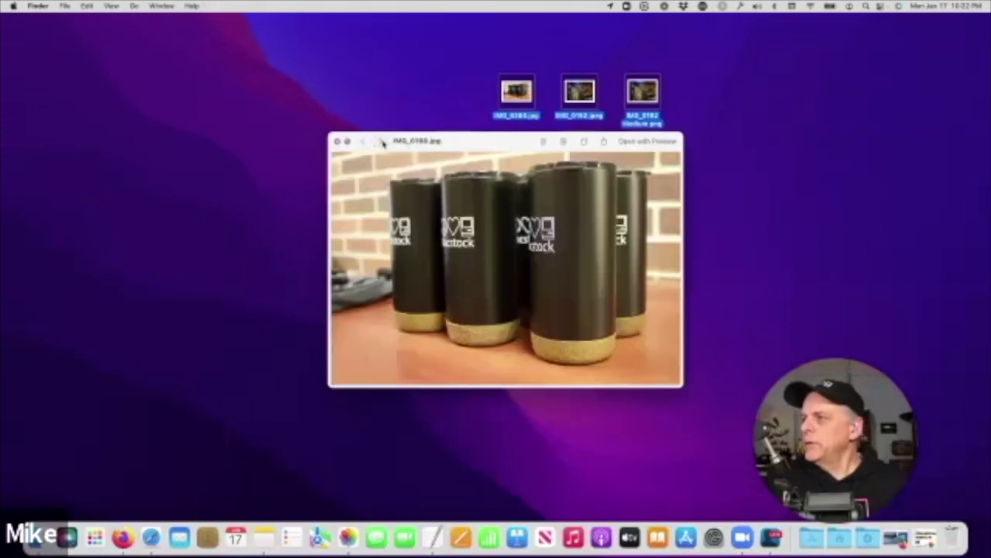
pyautogui.click(383, 142)
pyautogui.click(383, 143)
pyautogui.click(382, 143)
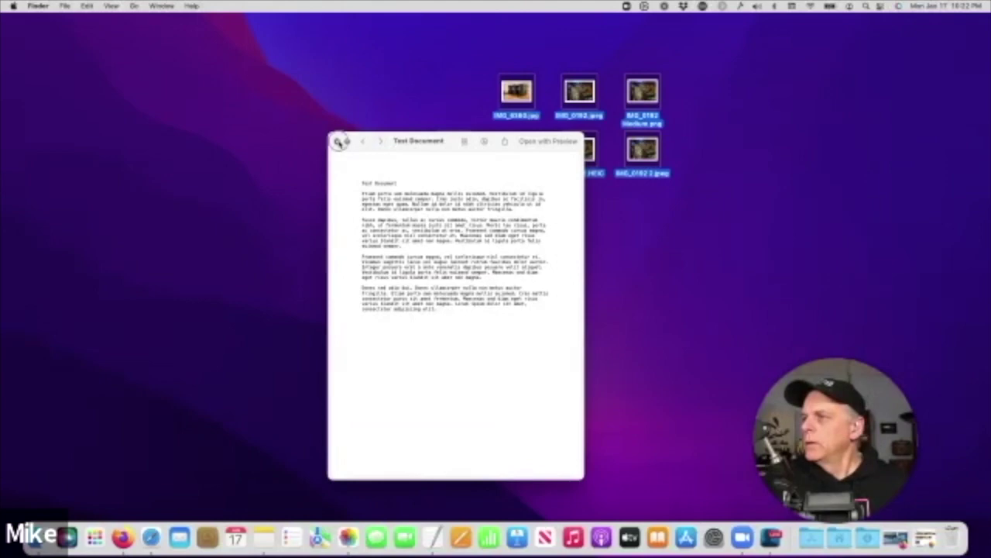
pyautogui.click(338, 141)
pyautogui.click(517, 175)
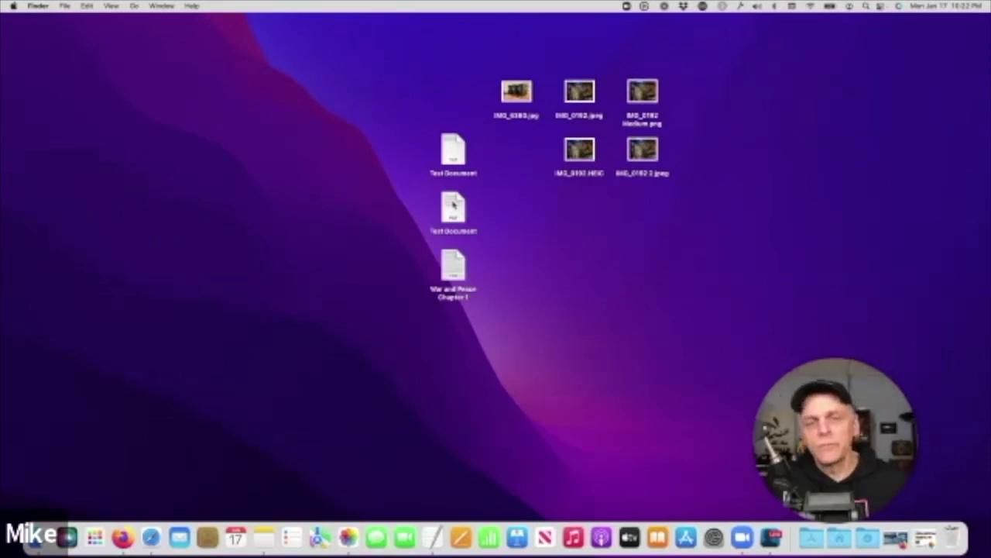
# Step: Preview War and Peace Chapter 1 with Quick Look and select the paragraph starting "Heavens! what a virulent attack!"
pyautogui.click(454, 265)
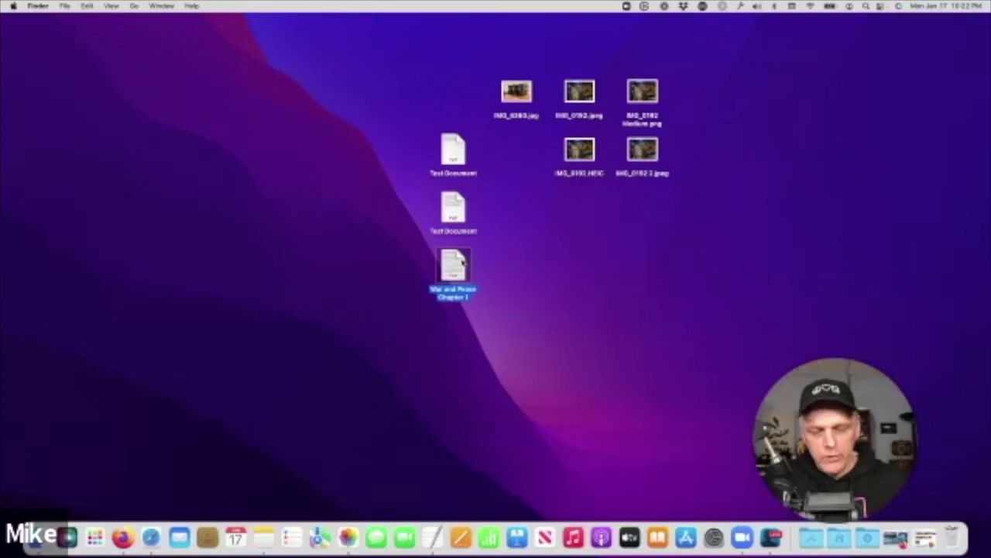
pyautogui.press('space')
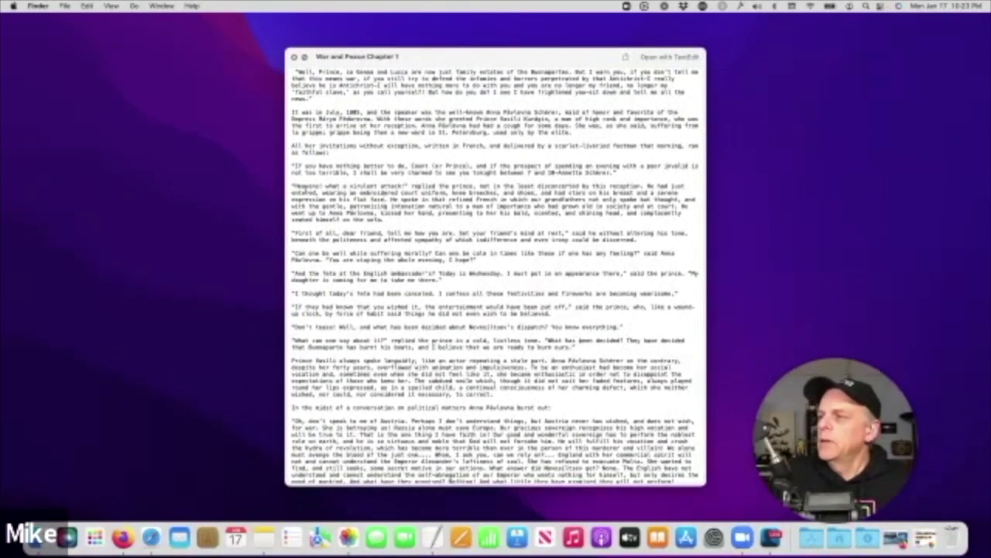
pyautogui.moveTo(293, 186); pyautogui.dragTo(401, 220)
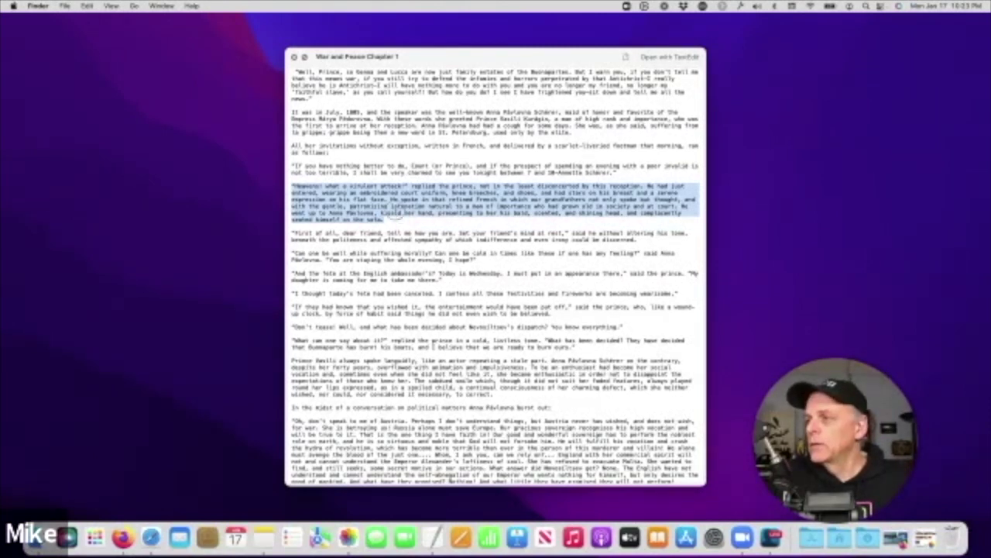
# Step: Review the copy and Services options offered for the selected "Heavens! what a virulent attack!" paragraph, and dismiss them
pyautogui.rightClick(397, 214)
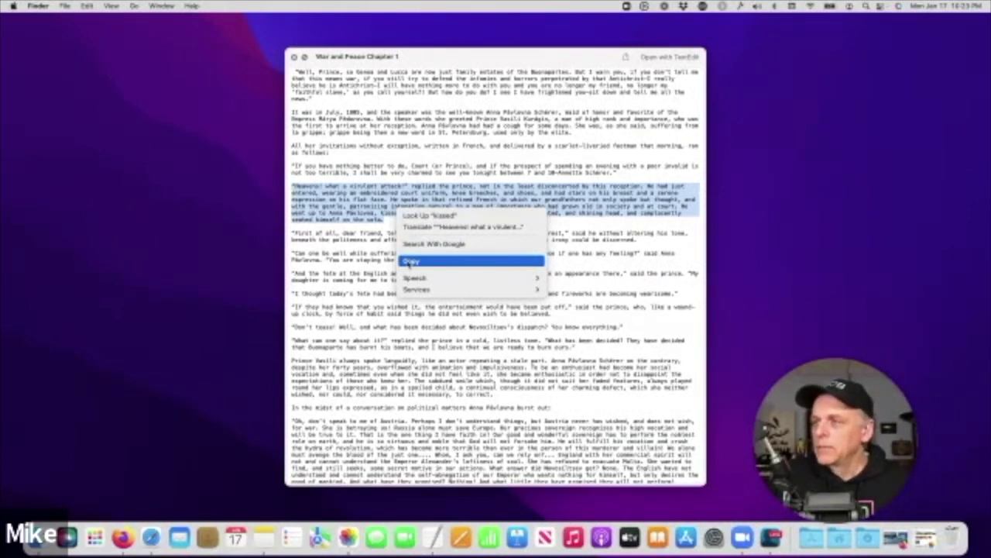
pyautogui.click(410, 262)
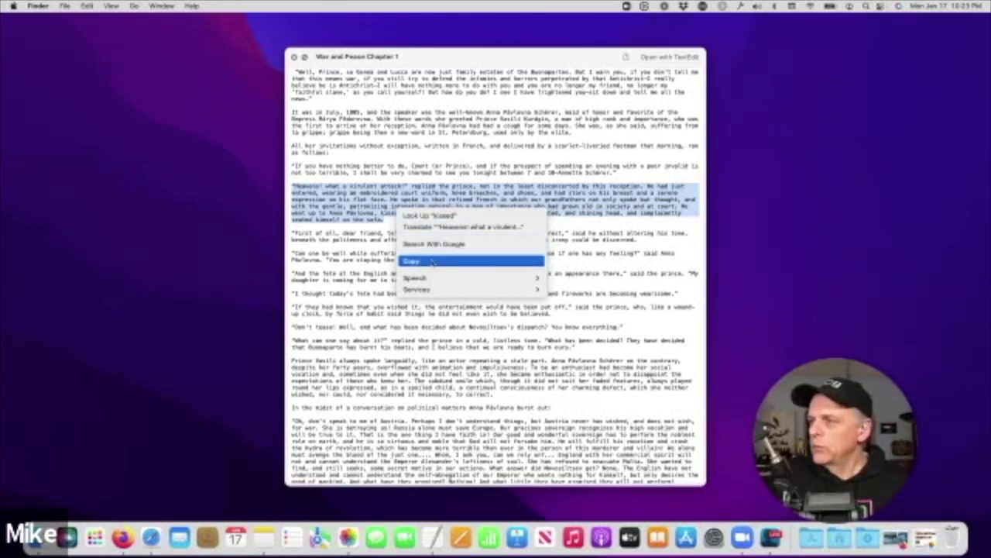
pyautogui.moveTo(432, 289)
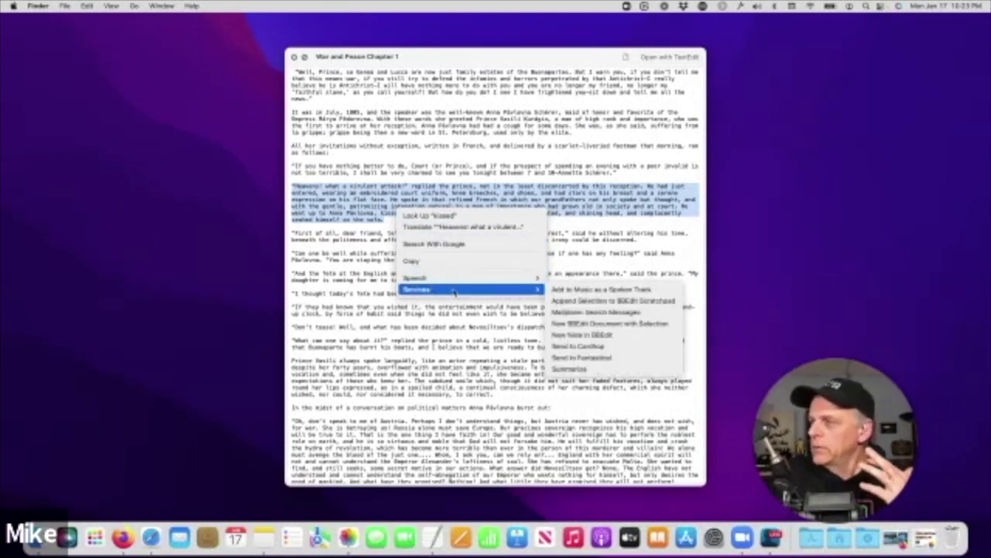
pyautogui.moveTo(495, 283)
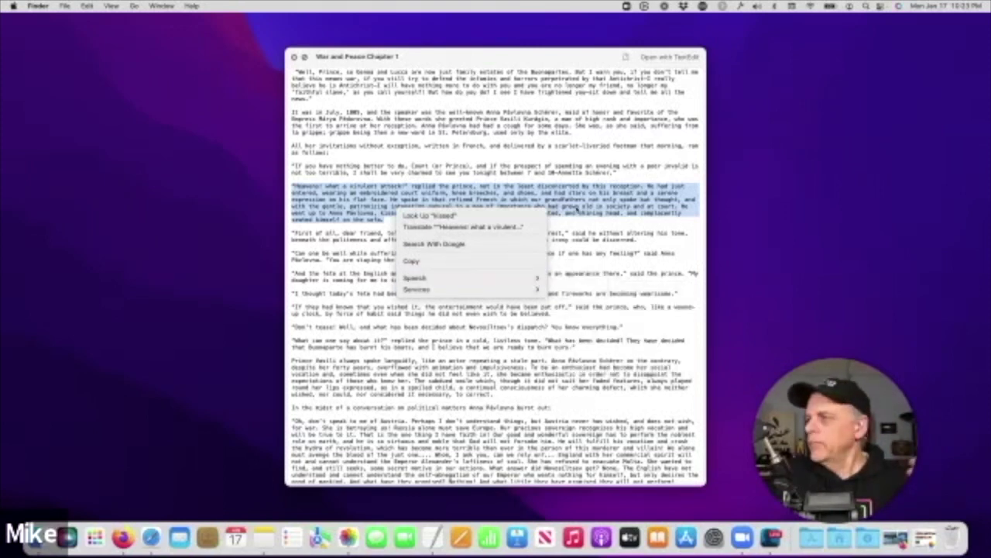
pyautogui.click(578, 201)
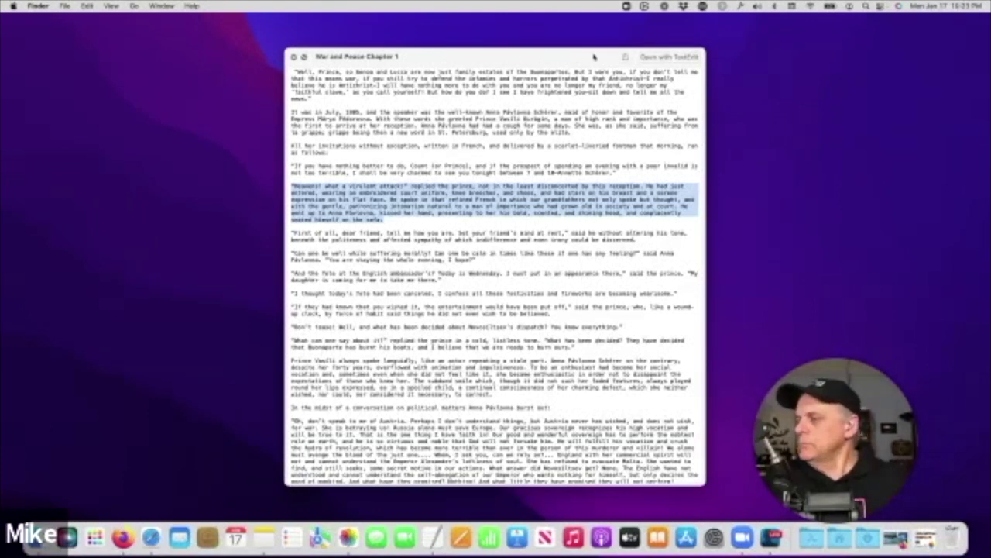
# Step: Open War and Peace Chapter 1 in TextEdit from its Quick Look preview, and close the document window
pyautogui.click(685, 58)
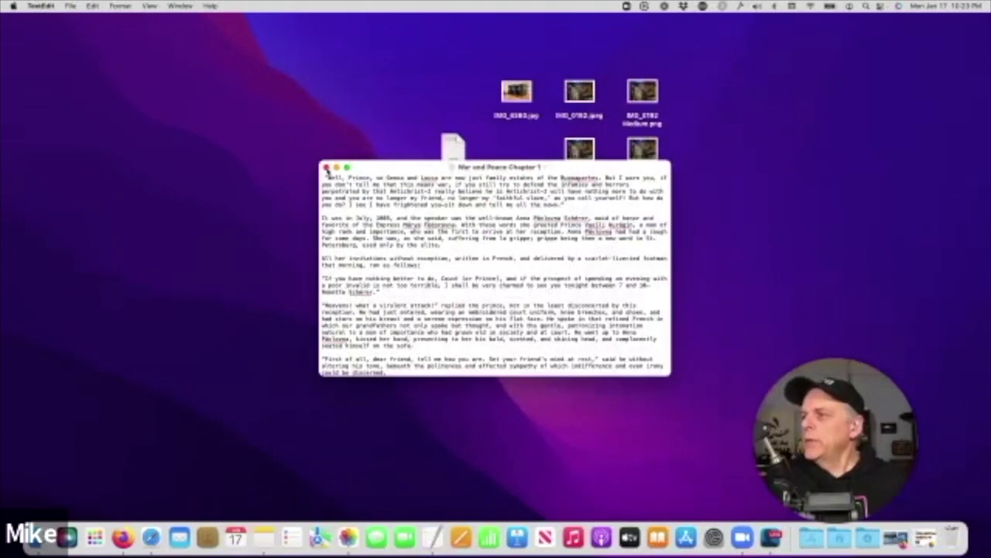
pyautogui.click(325, 168)
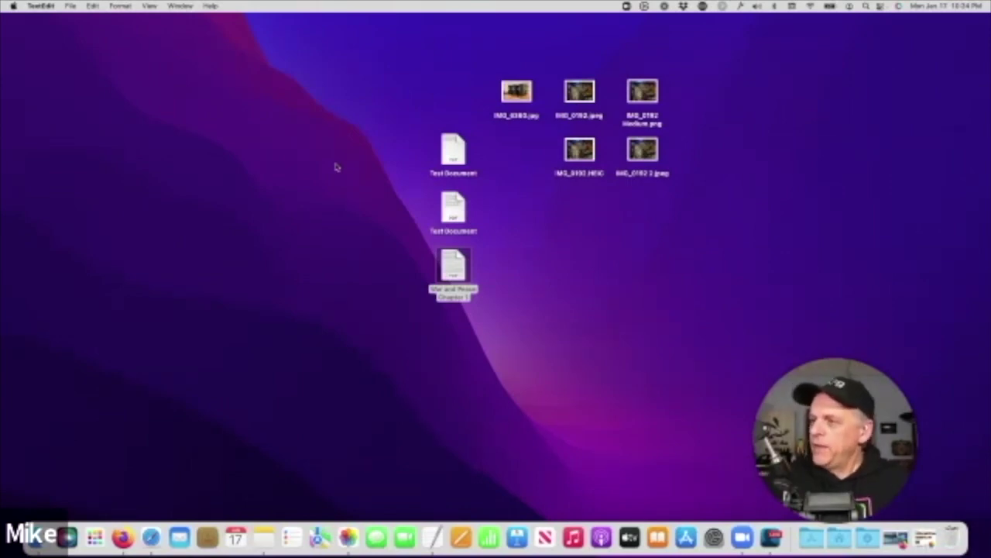
# Step: Open War and Peace Chapter 1 from the desktop in TextEdit and move its window toward the middle of the screen
pyautogui.click(462, 273)
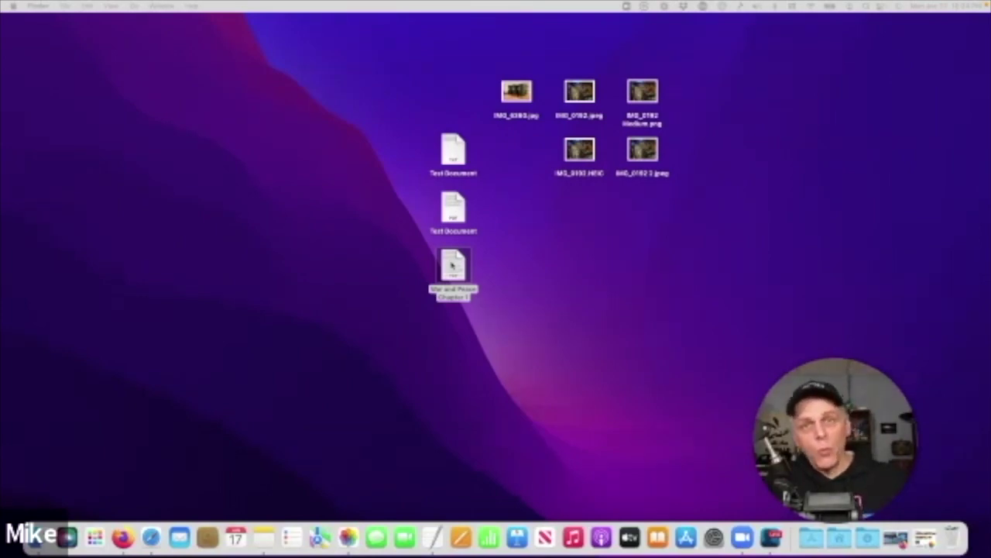
pyautogui.doubleClick(451, 265)
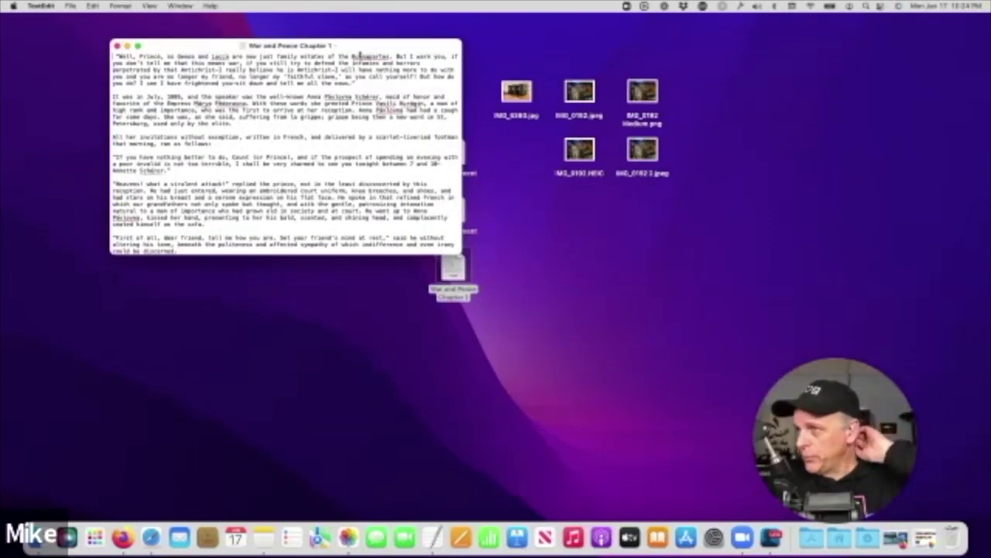
pyautogui.moveTo(356, 49); pyautogui.dragTo(525, 101)
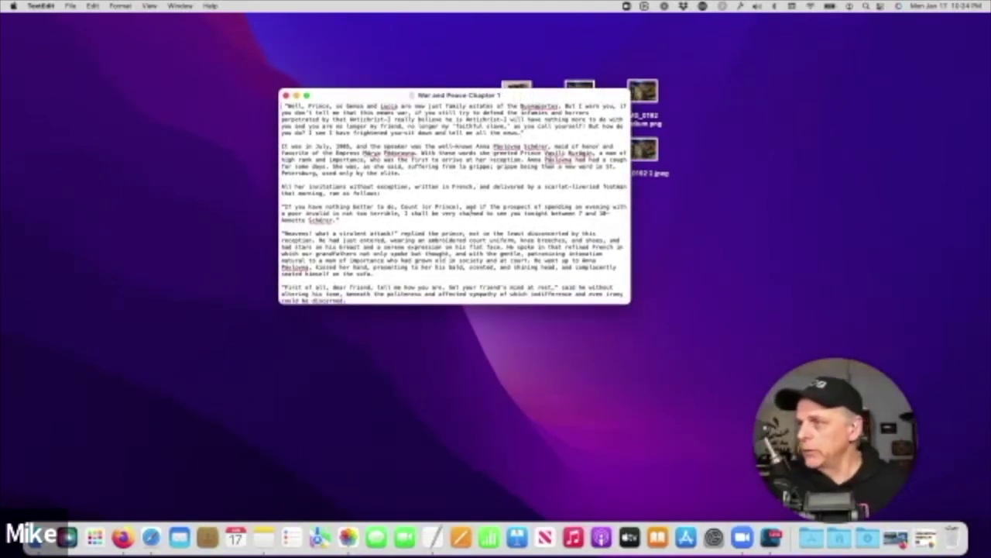
# Step: Select the paragraph starting "If you have nothing better to do" and translate it
pyautogui.moveTo(346, 221); pyautogui.dragTo(272, 209)
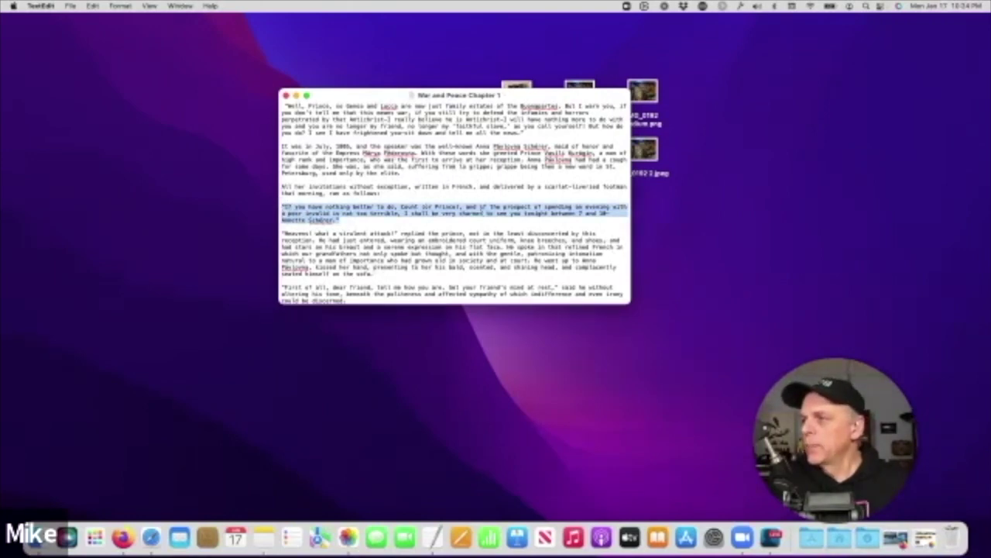
pyautogui.rightClick(481, 207)
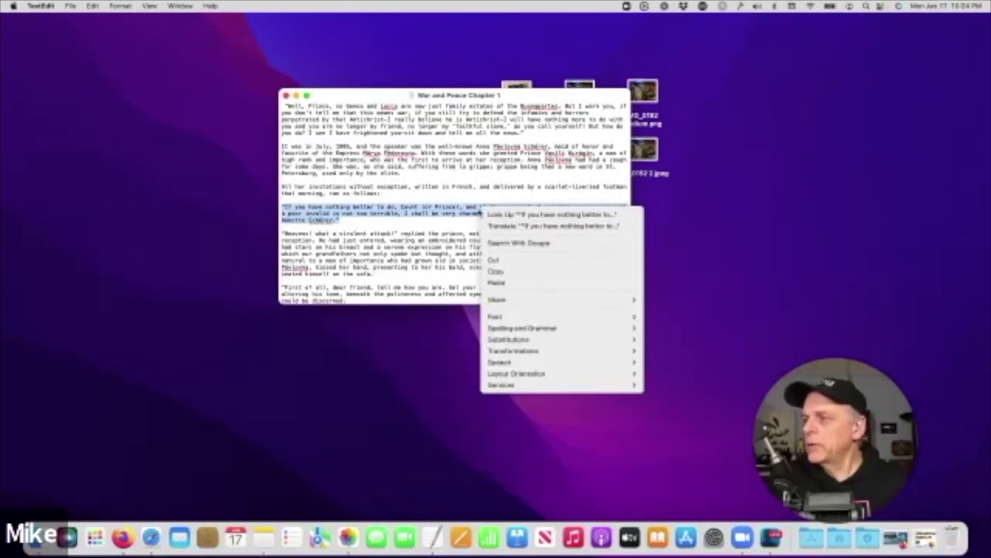
pyautogui.click(503, 226)
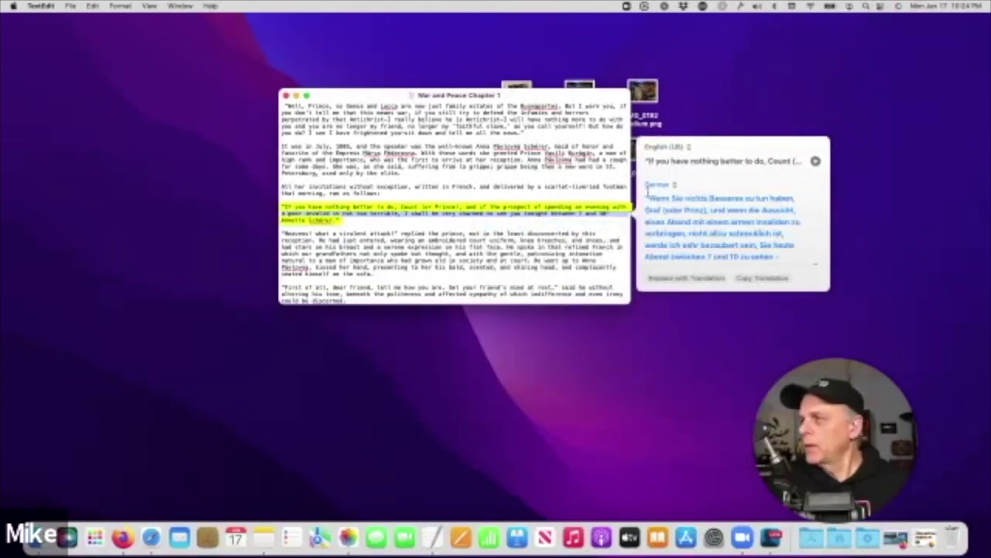
pyautogui.click(708, 147)
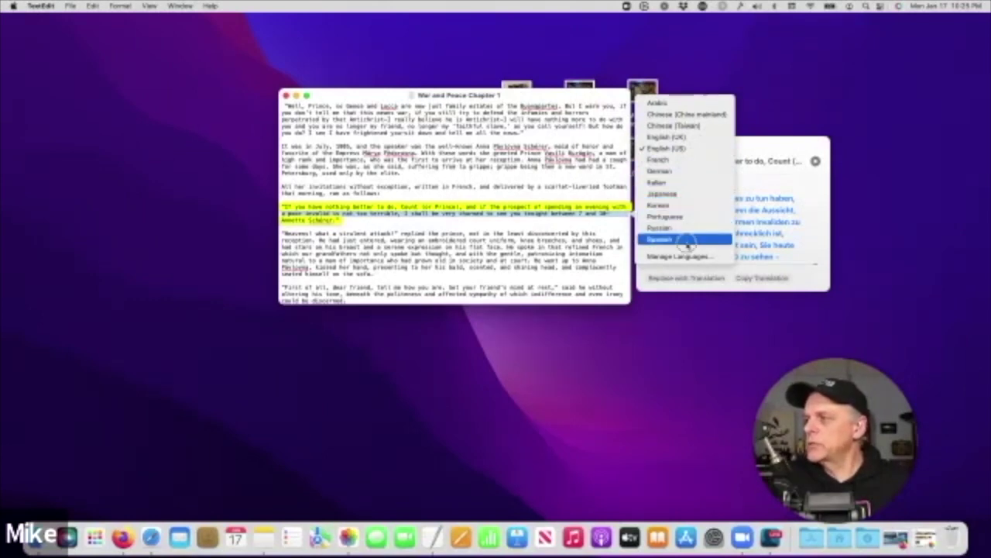
pyautogui.click(676, 184)
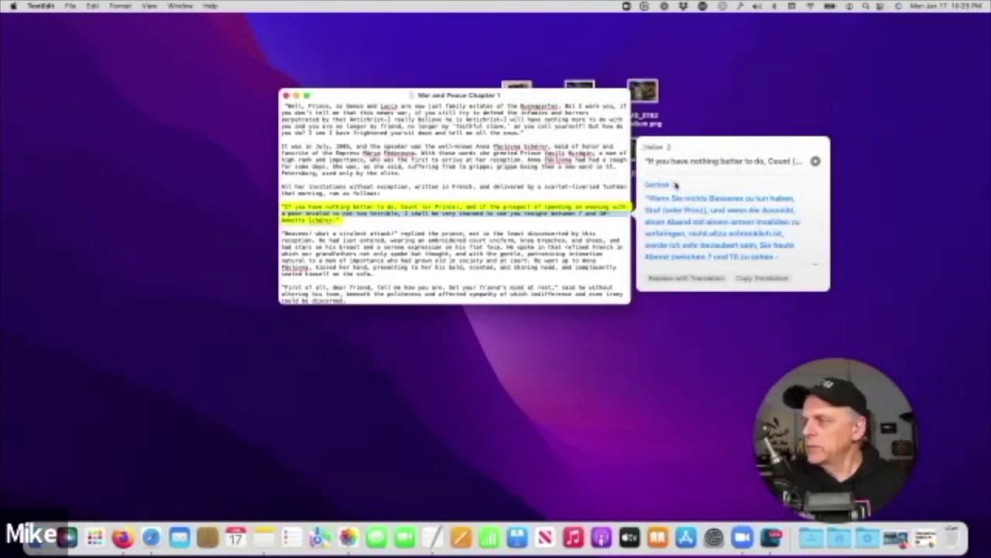
pyautogui.click(664, 147)
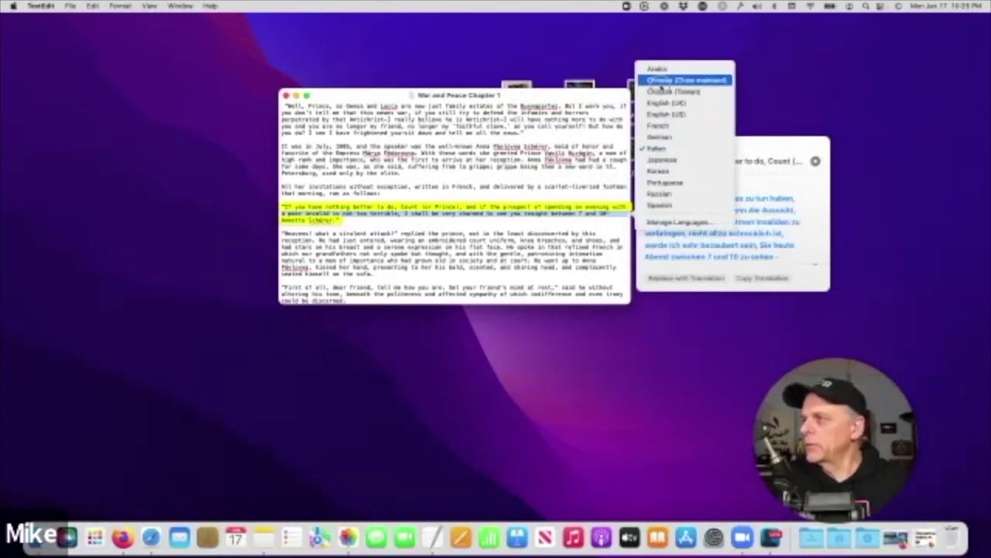
pyautogui.click(666, 114)
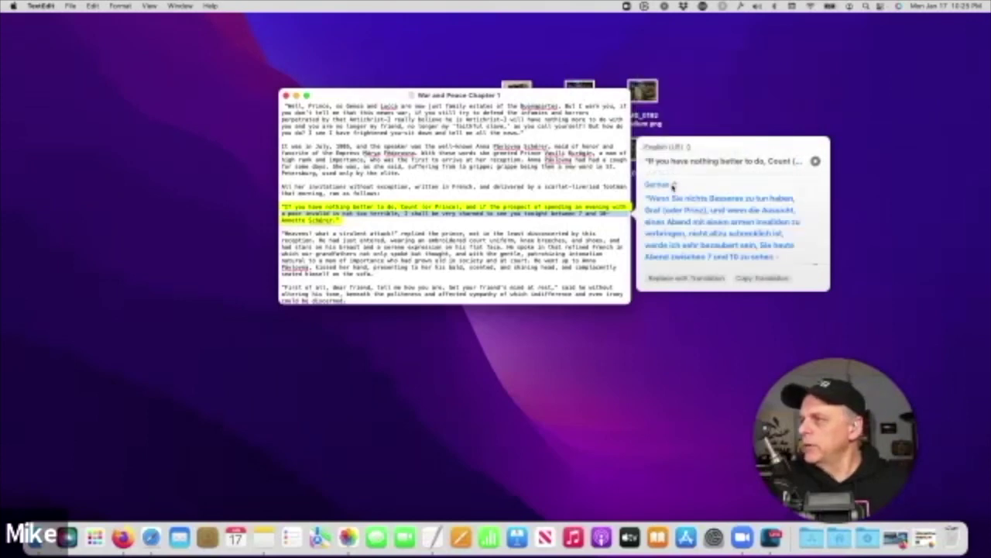
# Step: Set the target language of the paragraph's translation to Spanish and copy the translation
pyautogui.click(673, 186)
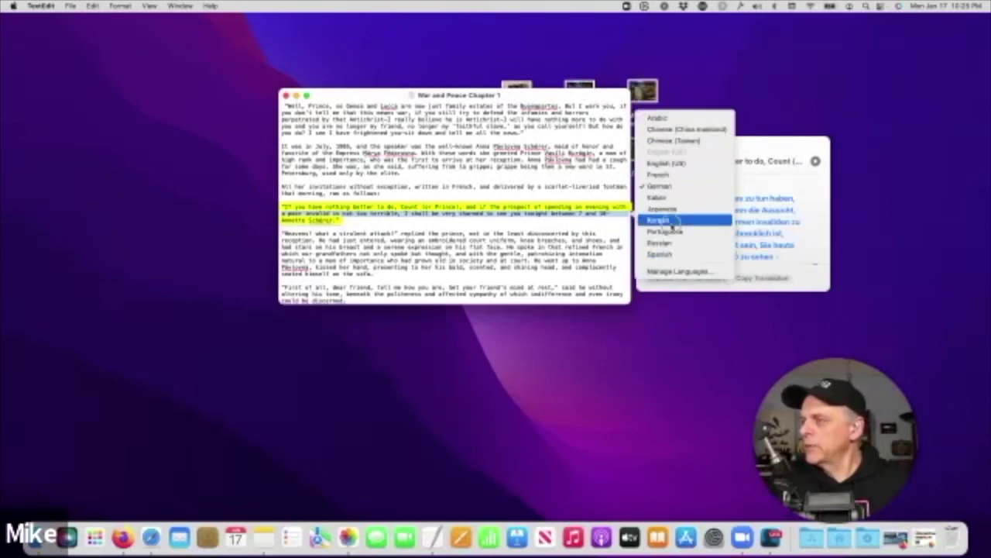
pyautogui.click(665, 255)
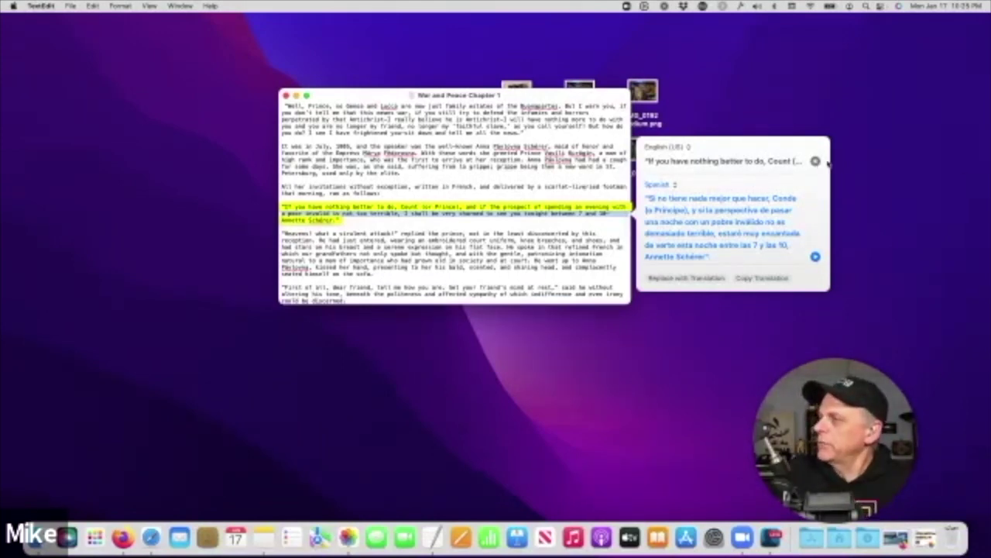
pyautogui.moveTo(757, 162)
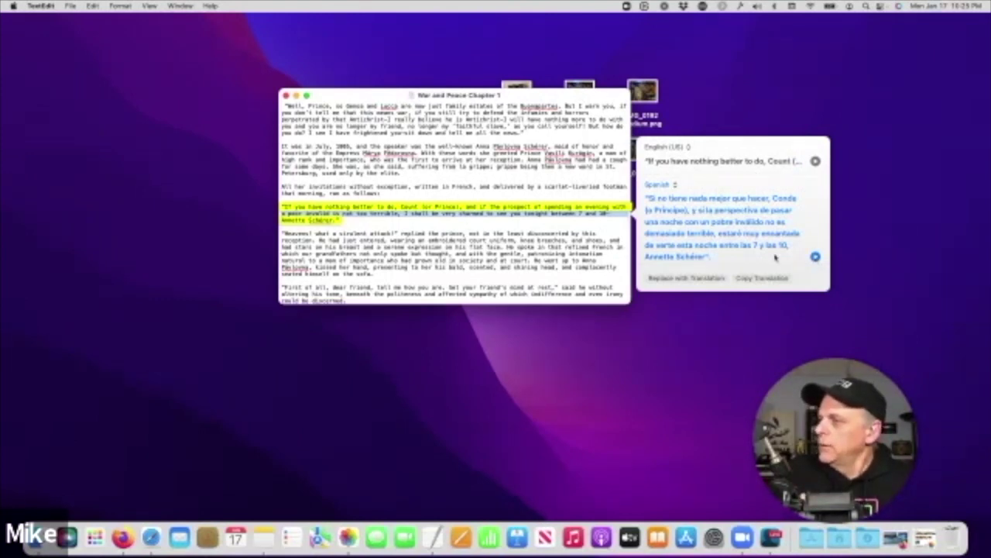
pyautogui.click(766, 280)
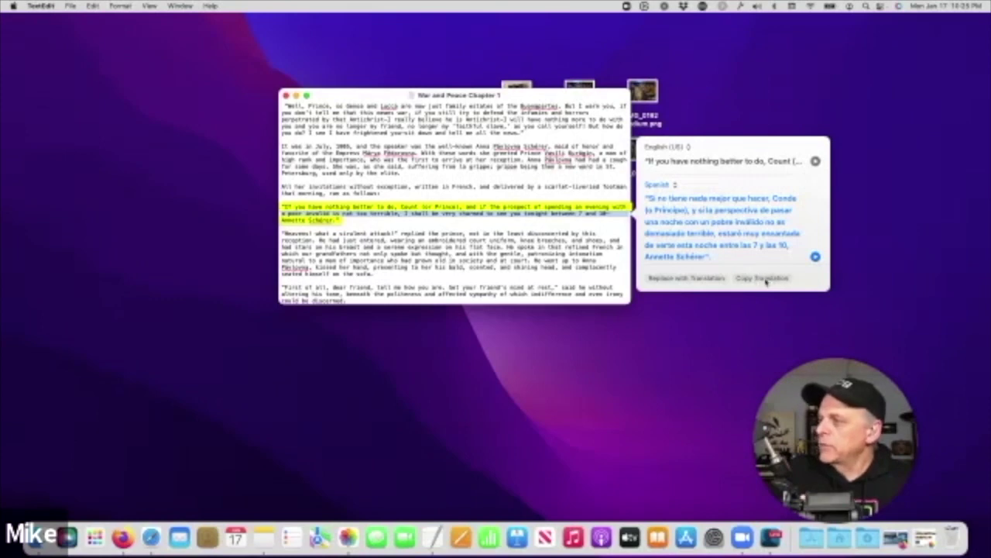
# Step: Create a new TextEdit document and paste the Spanish translation into it
pyautogui.click(537, 97)
pyautogui.press('super+n')
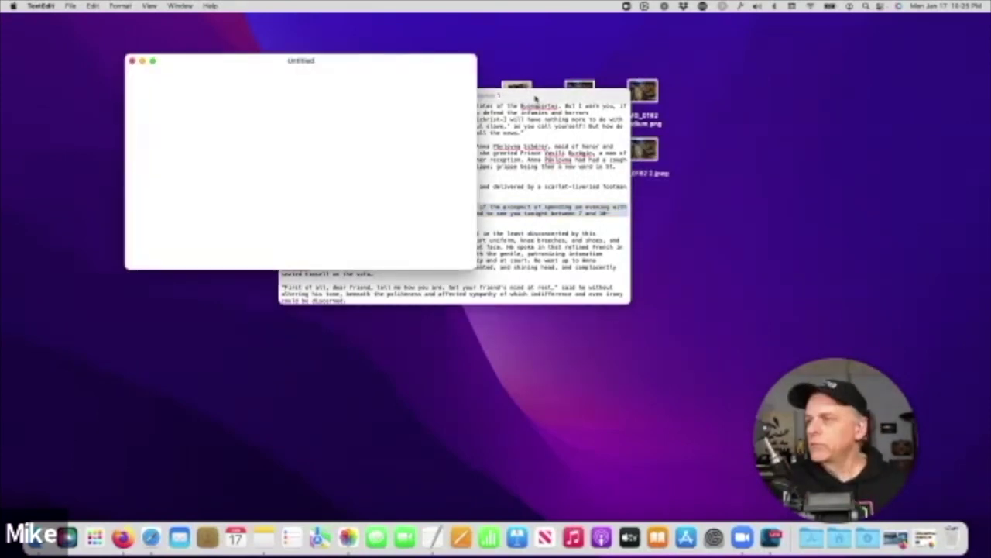
pyautogui.press('super+v')
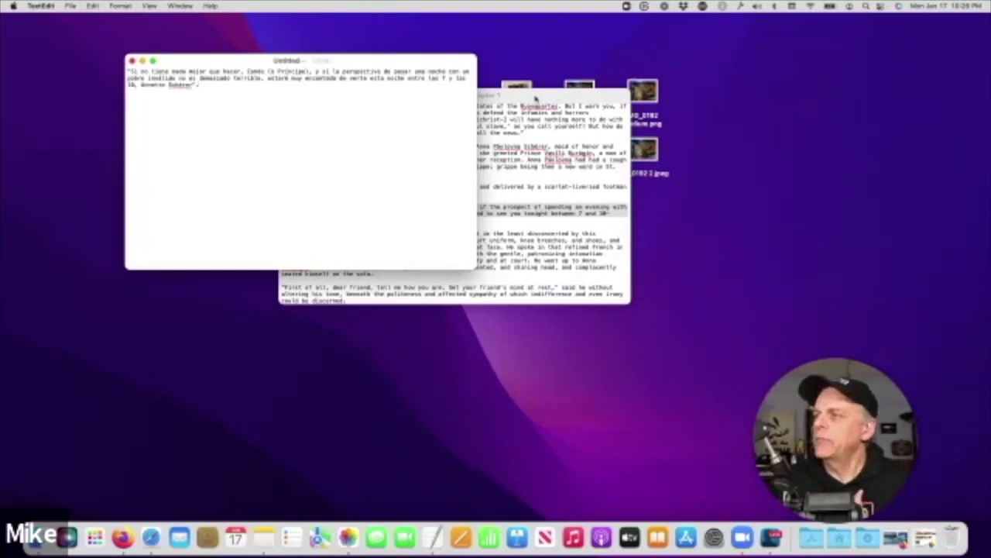
# Step: Move the War and Peace Chapter 1 window lower, and translate the word "words" in its second paragraph
pyautogui.moveTo(536, 97); pyautogui.dragTo(551, 153)
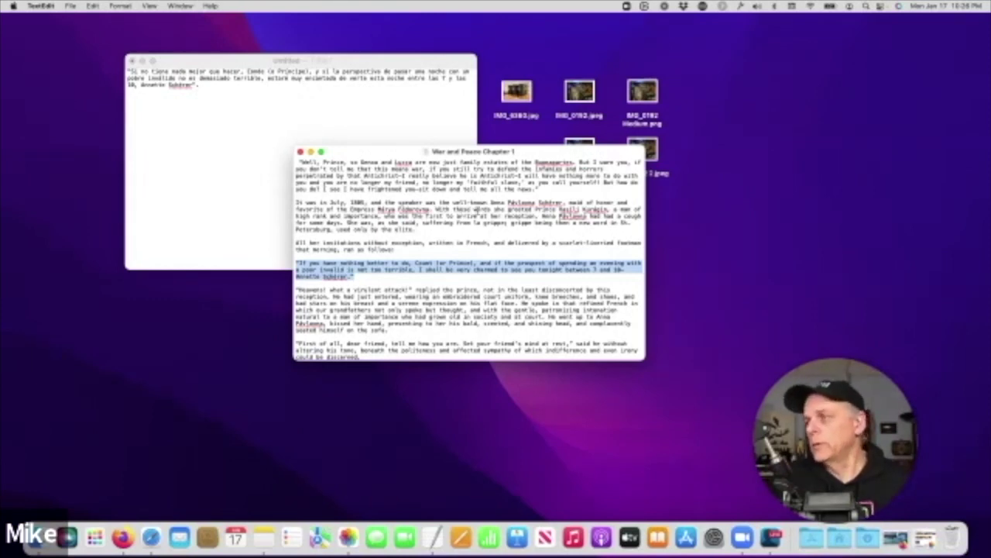
pyautogui.doubleClick(481, 209)
pyautogui.rightClick(481, 210)
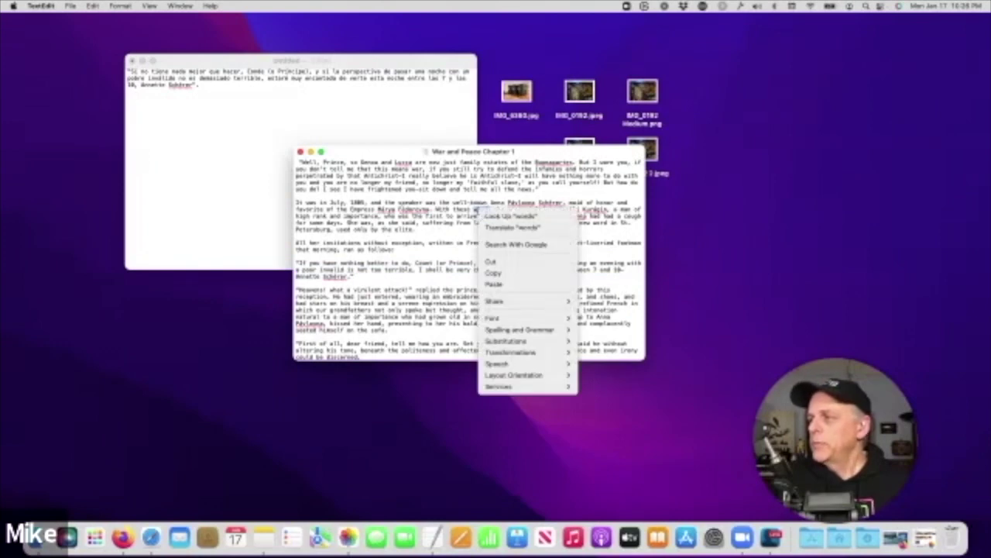
pyautogui.click(501, 230)
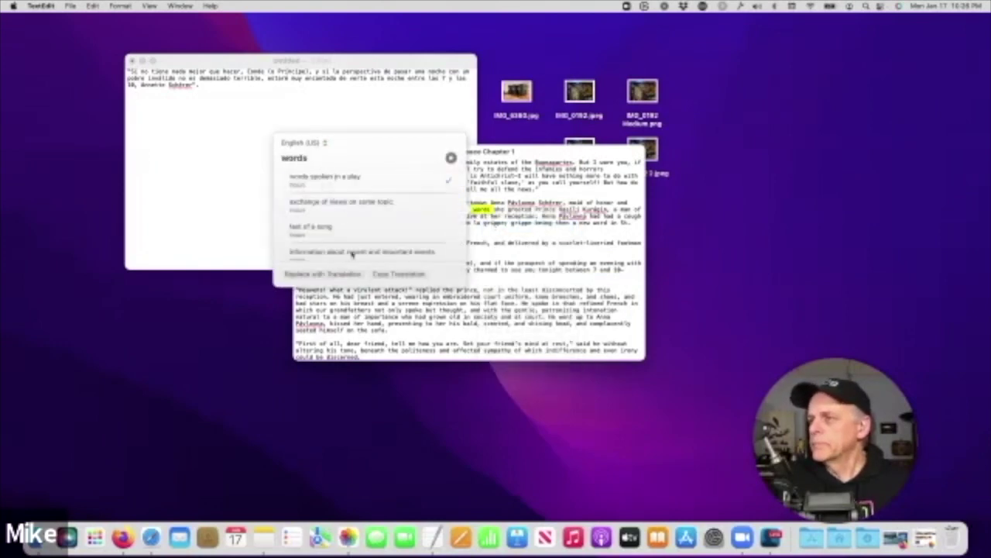
# Step: Set the target language for the translation of "words" to German, and close the translation
pyautogui.scroll(-3, 406, 253)
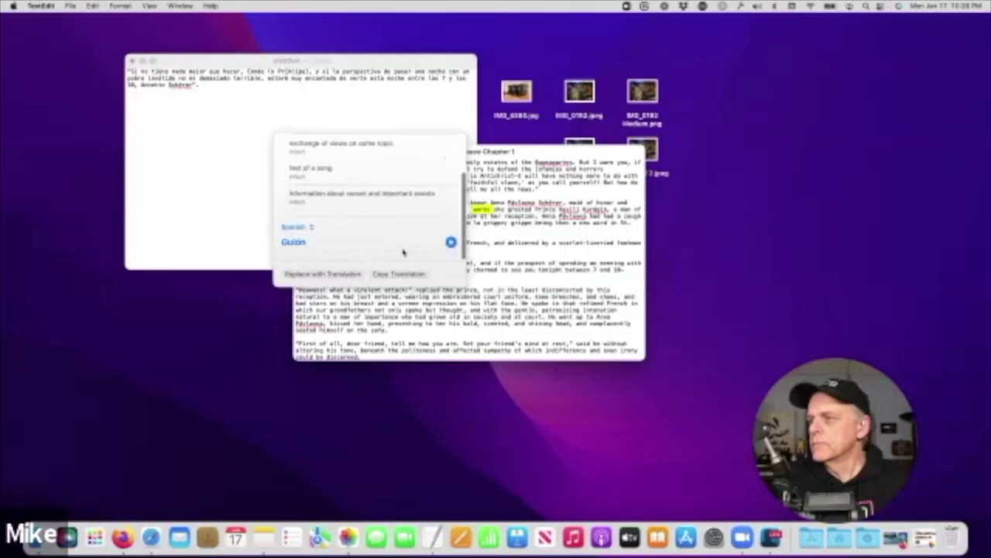
pyautogui.click(302, 231)
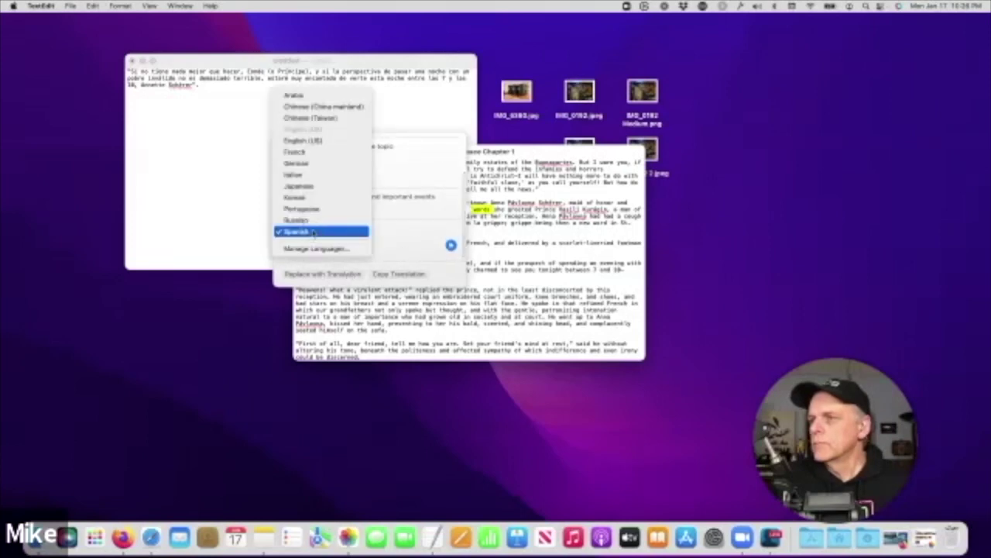
pyautogui.click(302, 166)
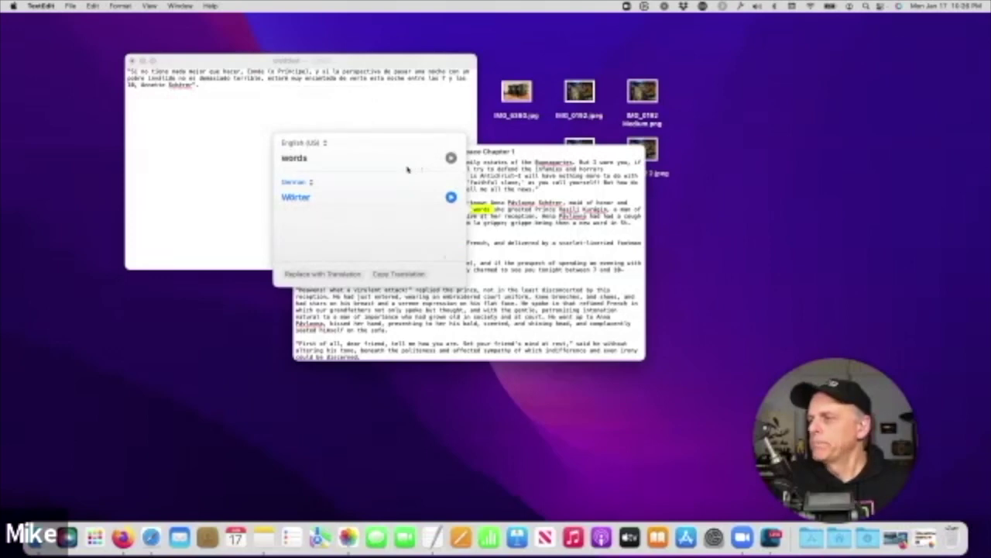
pyautogui.press('Escape')
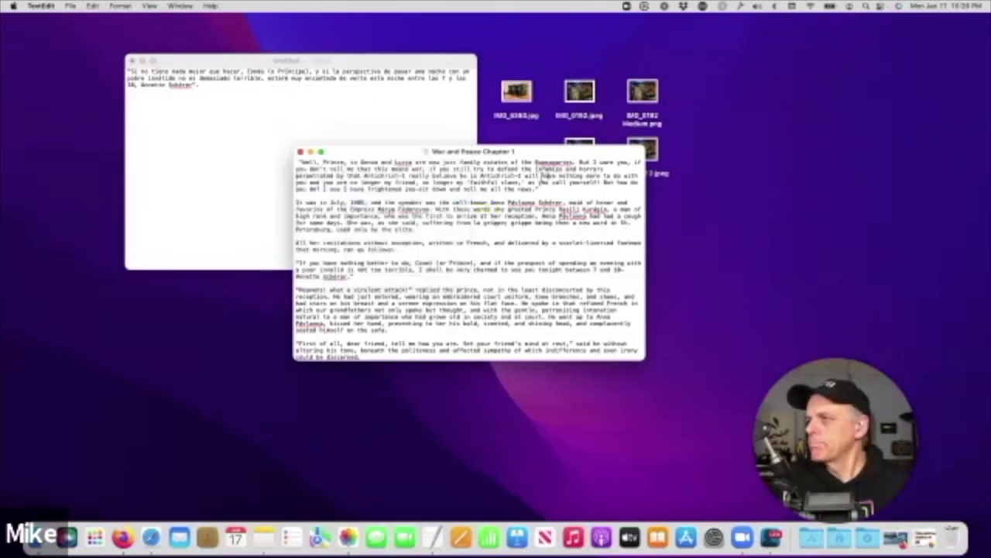